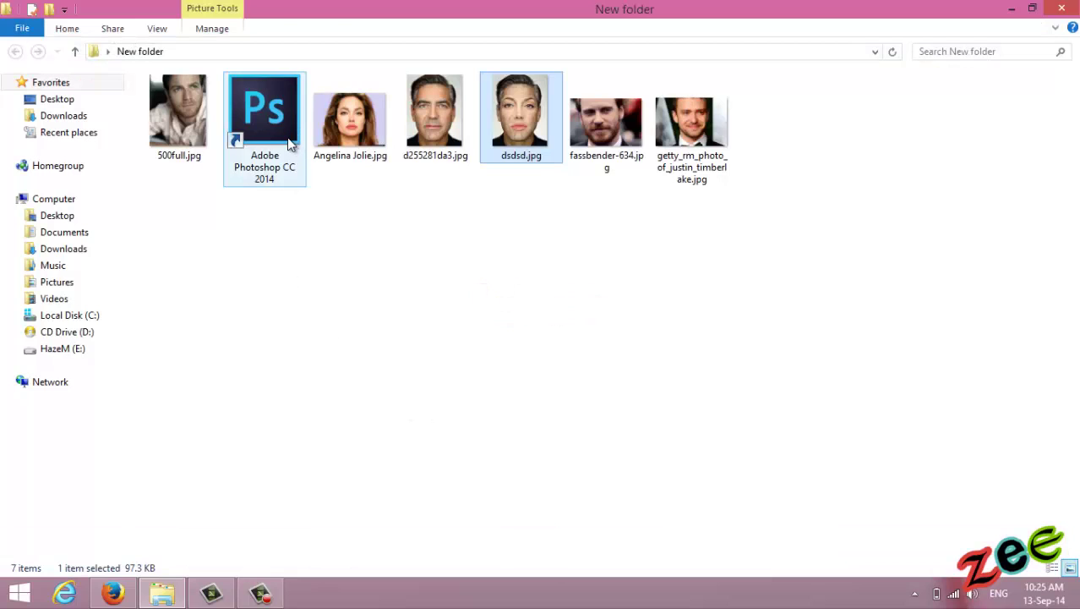
- Launch Photoshop and open d255281da3.jpg from the New folder
click(290, 145)
double_click(290, 145)
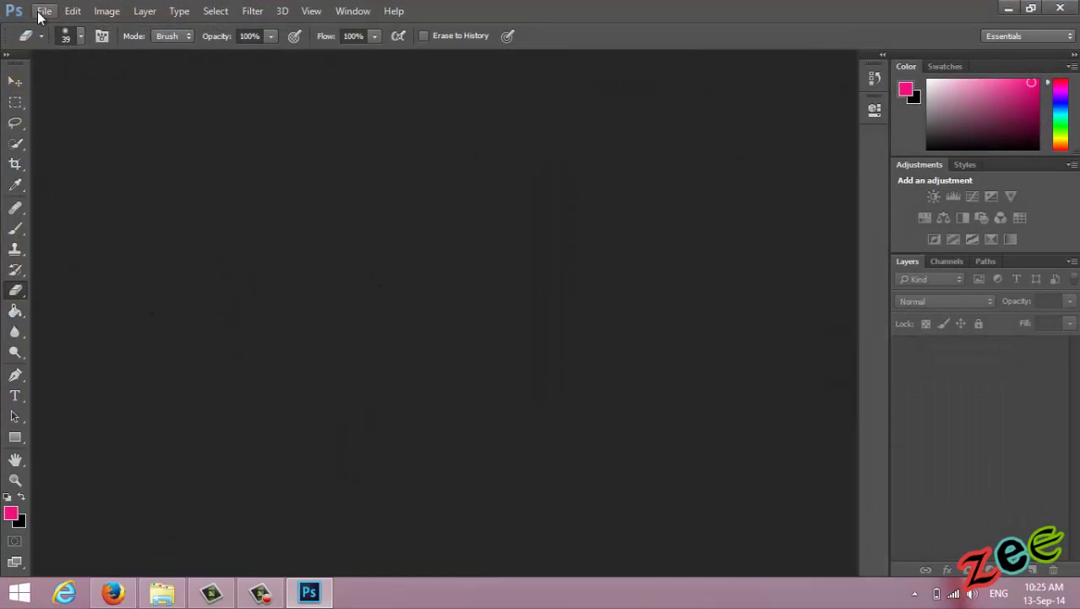
click(43, 12)
click(57, 46)
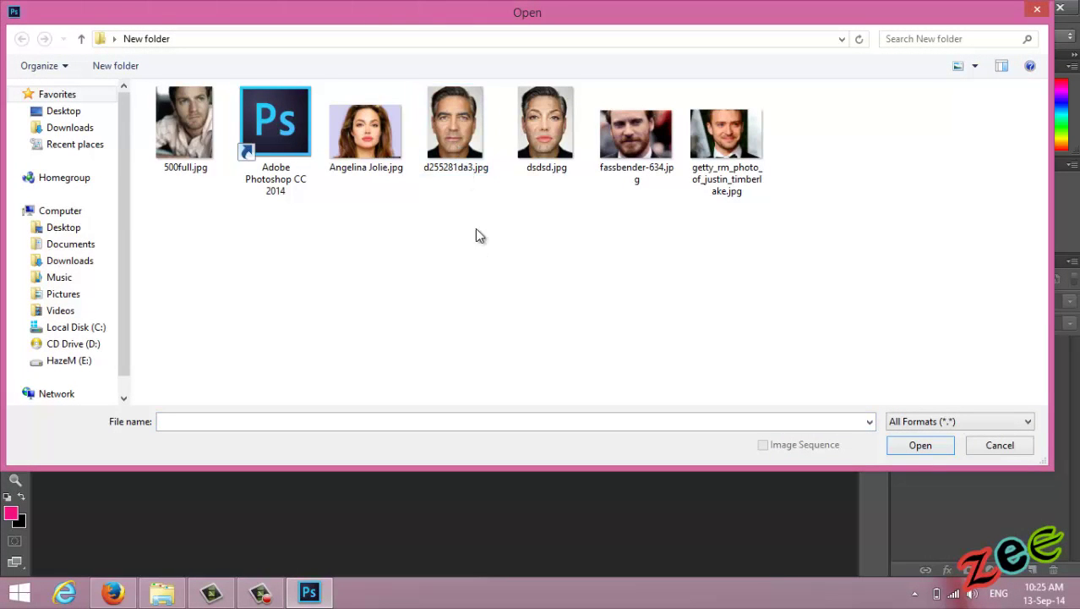
double_click(455, 127)
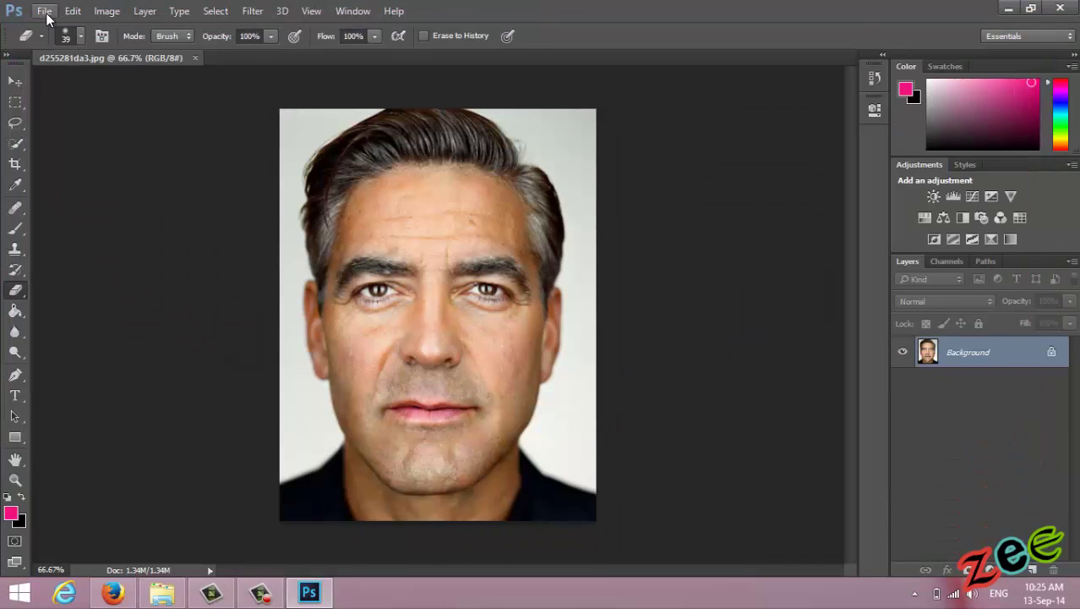
- Open Angelina Jolie.jpg as a second document and compare it with the d255281da3.jpg portrait
click(43, 12)
click(476, 321)
key(ctrl+o)
double_click(365, 150)
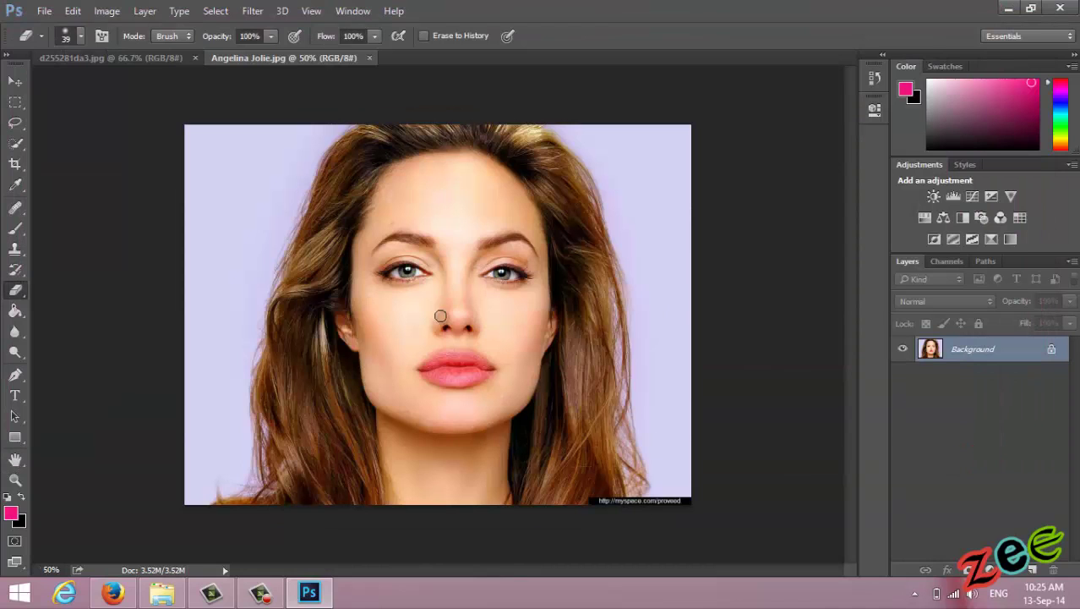
click(177, 52)
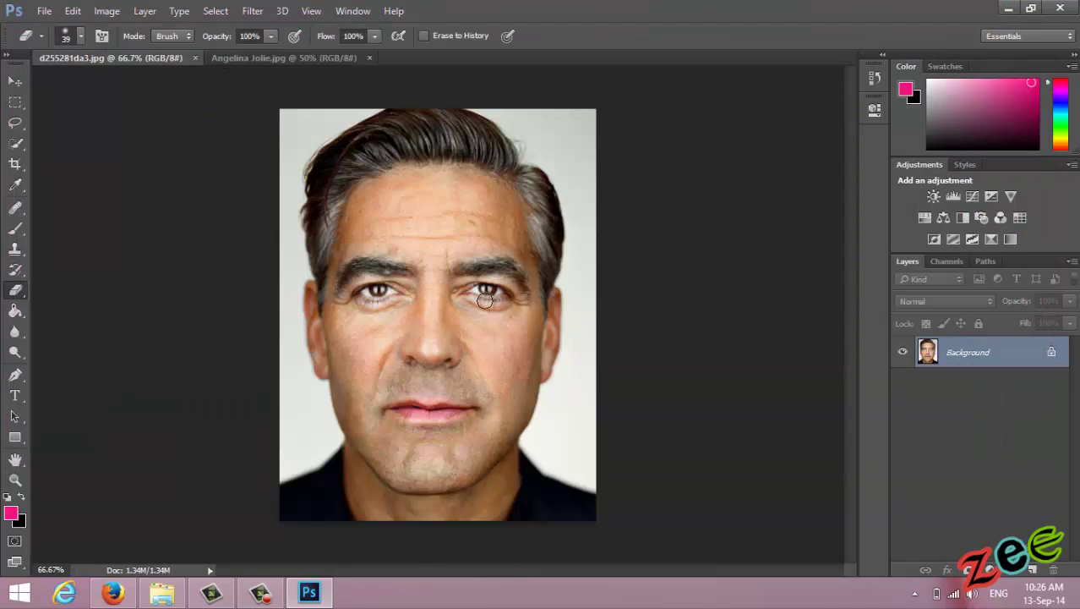
click(238, 60)
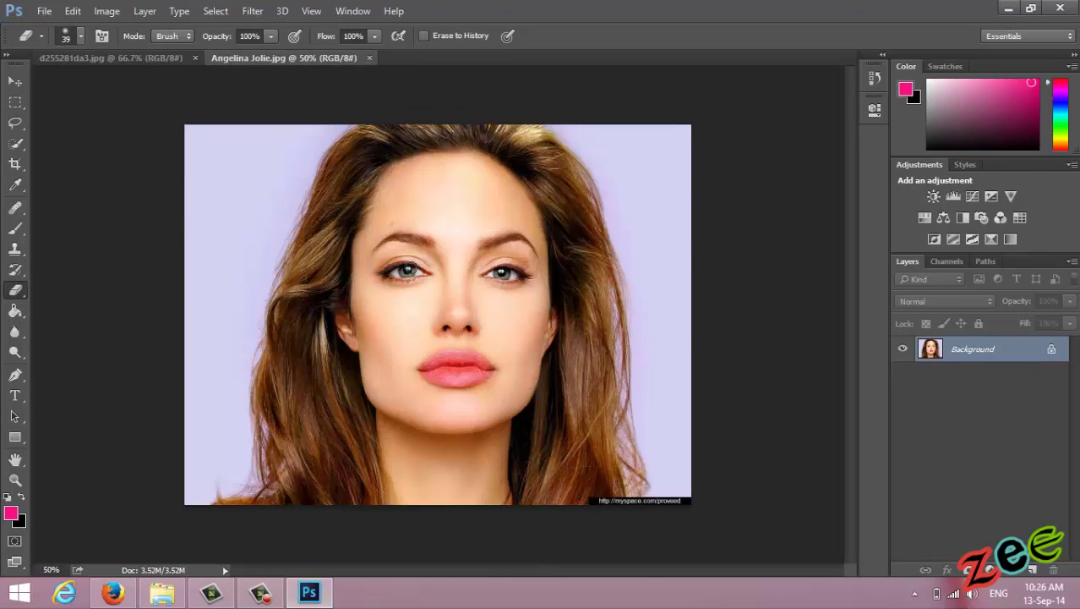
- Retouch the woman's forehead with the Healing Brush, sampling clean skin beside the small blemish above her eyebrow
scroll(461, 267, up, 4)
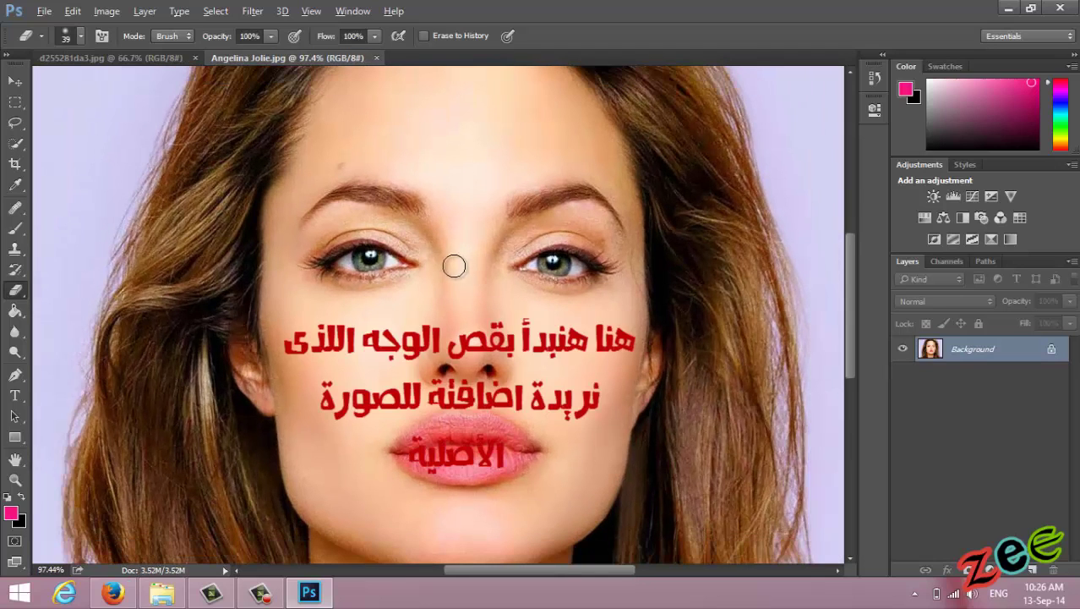
key(alt)
drag(676, 346, 656, 314)
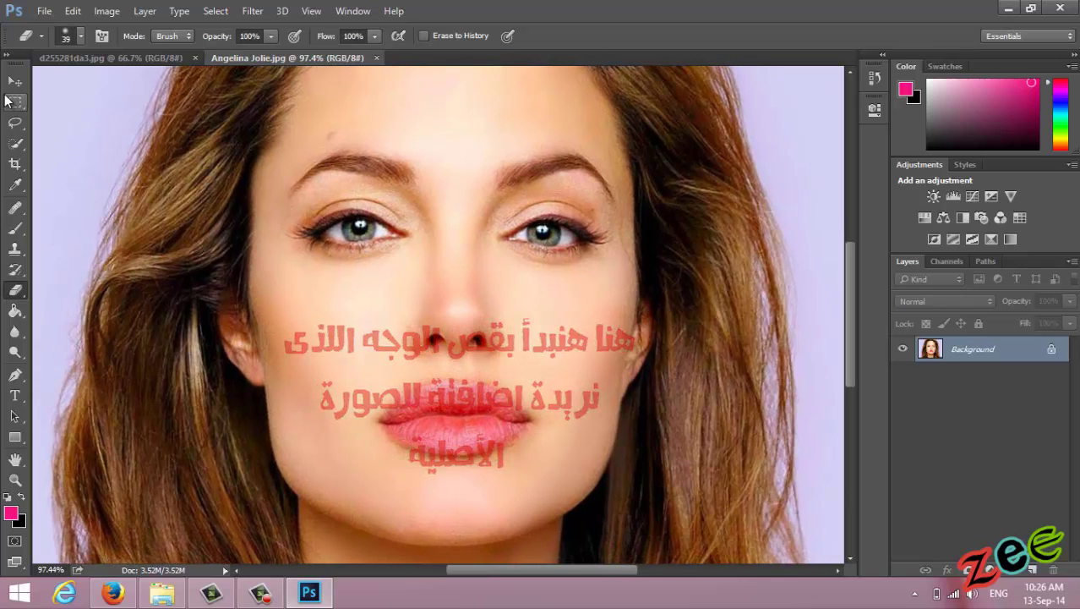
click(16, 125)
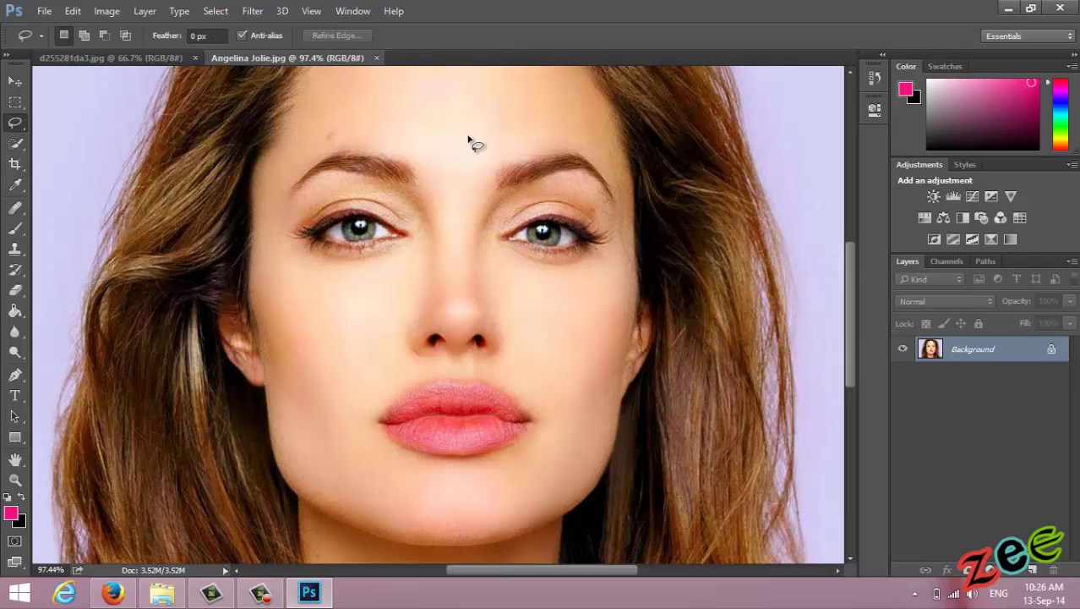
mouse_move(16, 215)
mouse_down()
mouse_move(52, 234)
mouse_move(57, 223)
mouse_up()
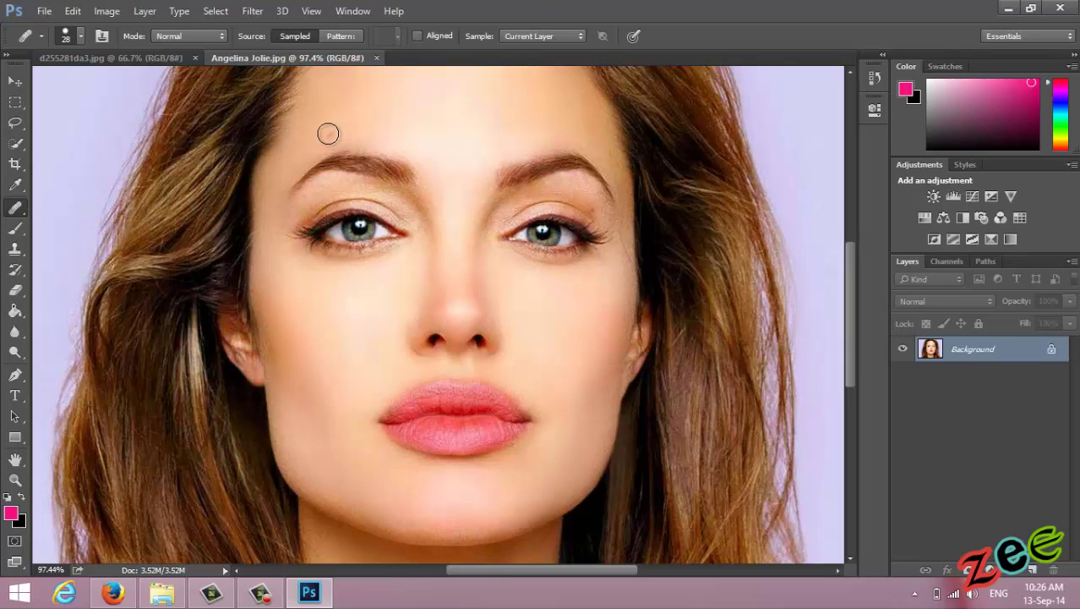
alt+click(355, 132)
click(463, 171)
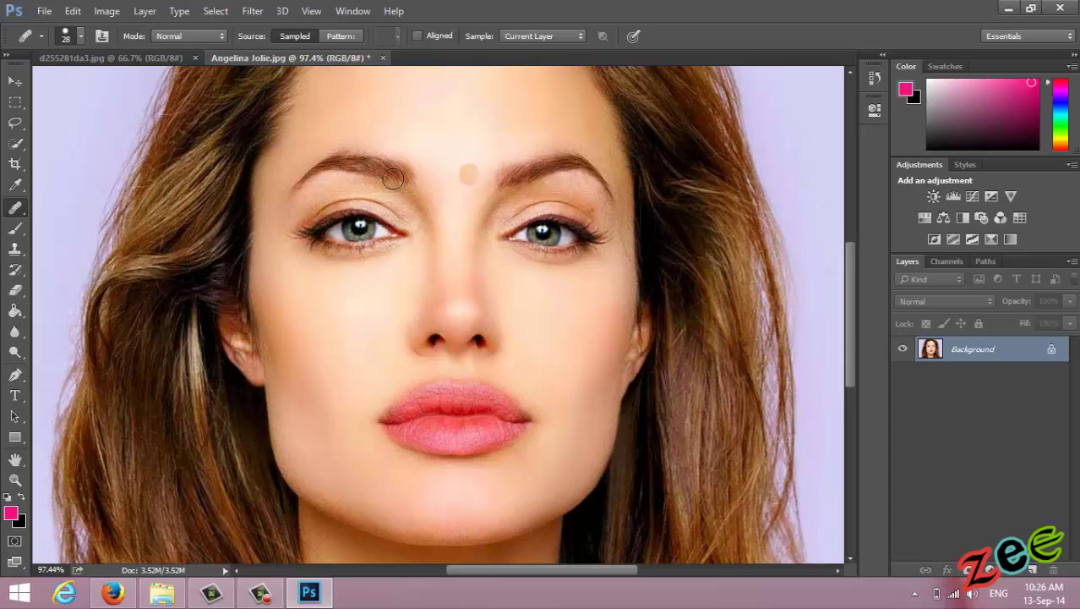
- Lasso the woman's face from above the eyebrows to the chin, and trim the selection's lower edge along the chin
click(15, 123)
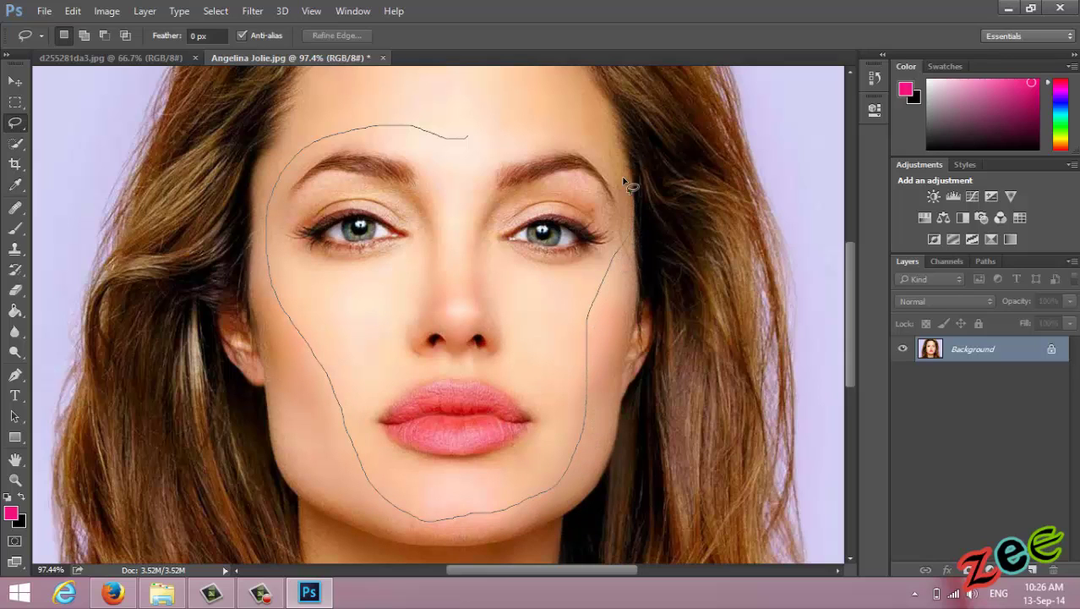
mouse_move(541, 126)
mouse_down()
mouse_move(400, 120)
mouse_move(370, 131)
mouse_move(472, 136)
mouse_move(435, 138)
mouse_move(453, 164)
mouse_up()
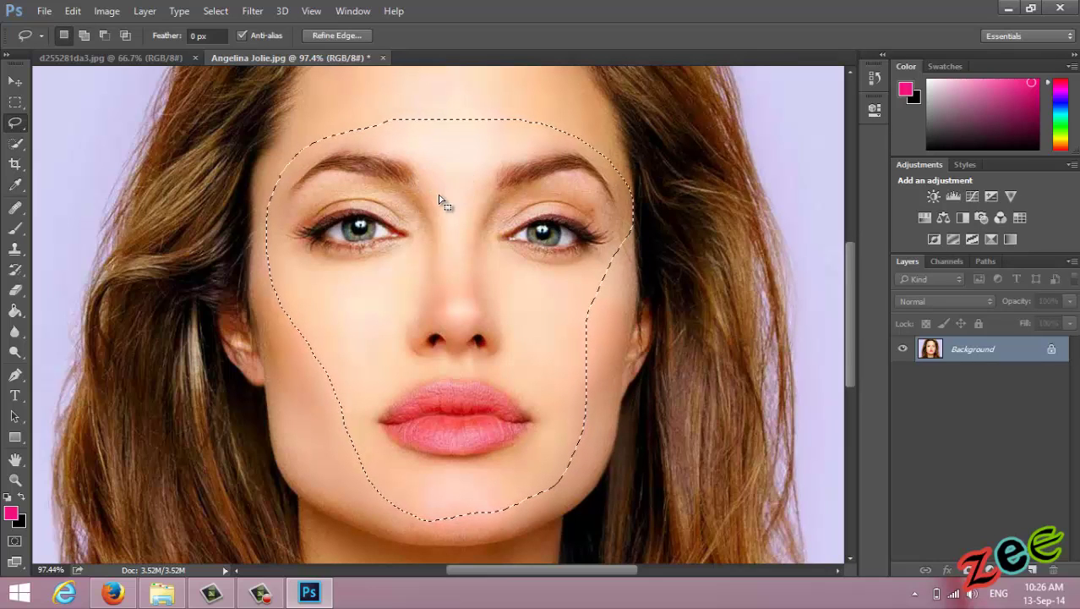
mouse_move(391, 470)
mouse_down()
mouse_move(337, 445)
mouse_move(349, 425)
mouse_up()
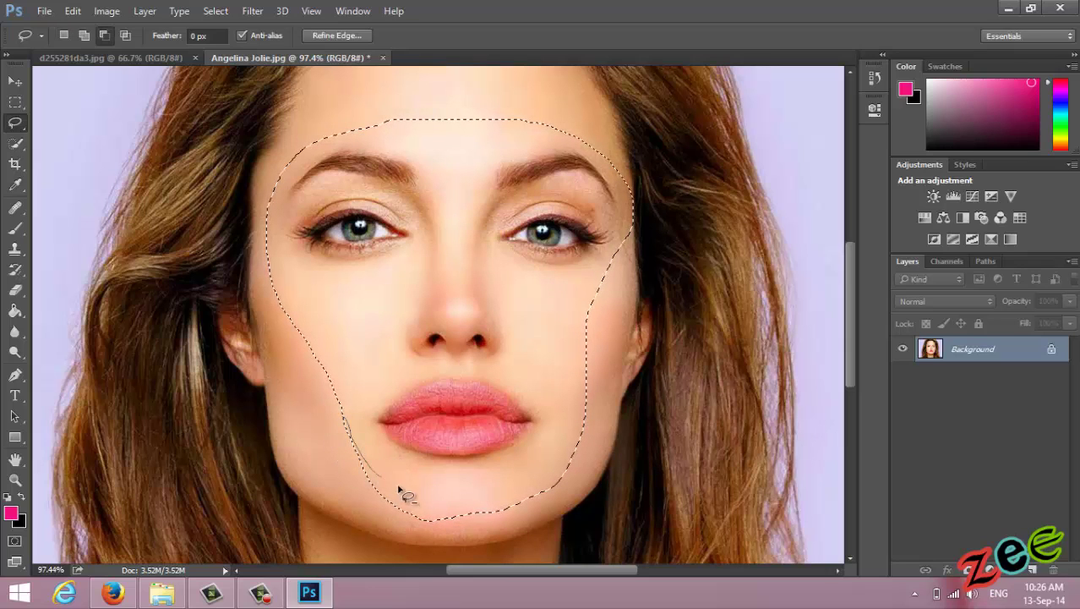
mouse_move(399, 489)
mouse_down()
mouse_move(457, 502)
mouse_move(520, 480)
mouse_up()
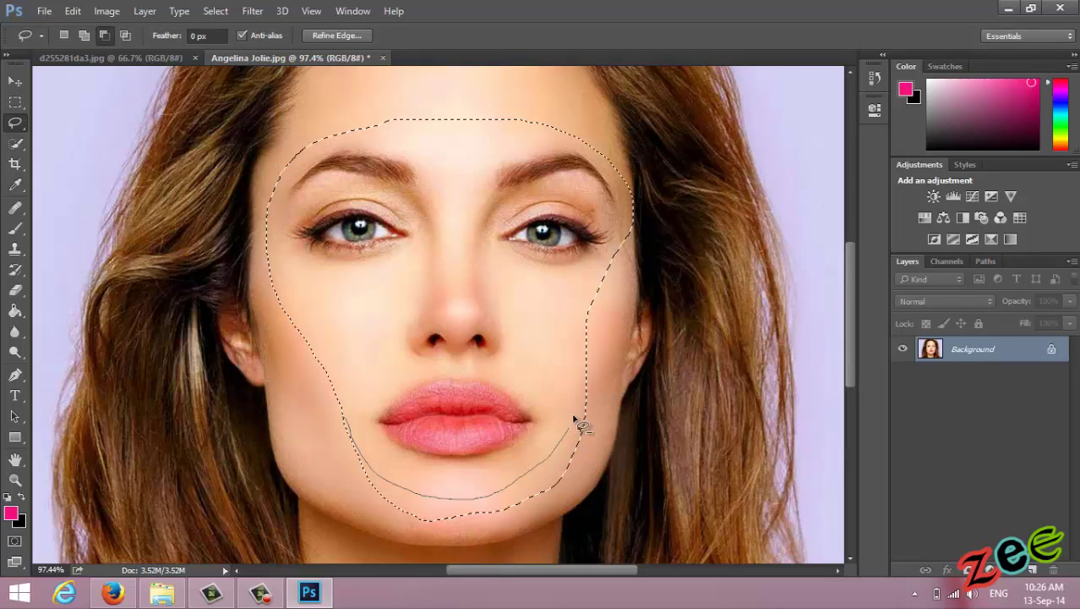
mouse_move(614, 380)
mouse_down()
mouse_move(614, 467)
mouse_move(487, 565)
mouse_up()
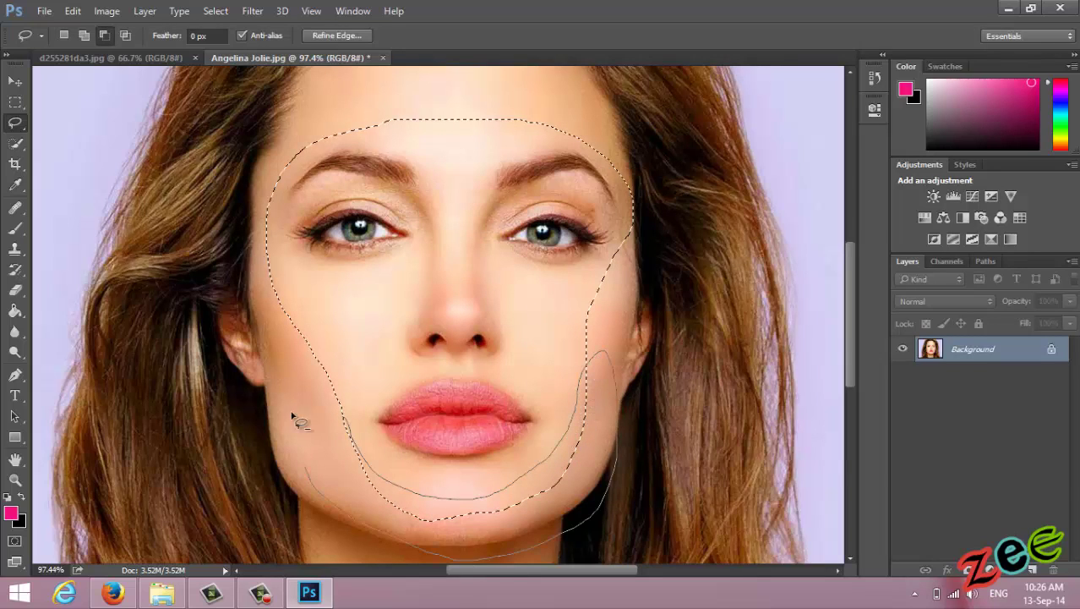
mouse_move(296, 420)
mouse_down()
mouse_move(318, 390)
mouse_move(331, 423)
mouse_up()
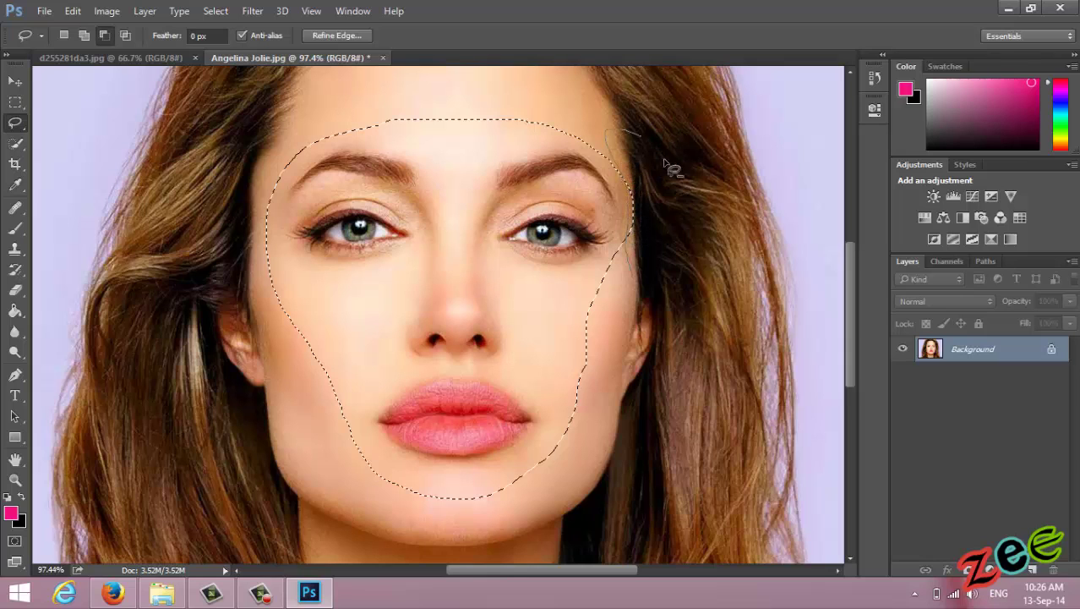
- Refine the selection's edges at the temples and the forehead corner by subtracting and adding small lasso areas
drag(666, 165, 649, 286)
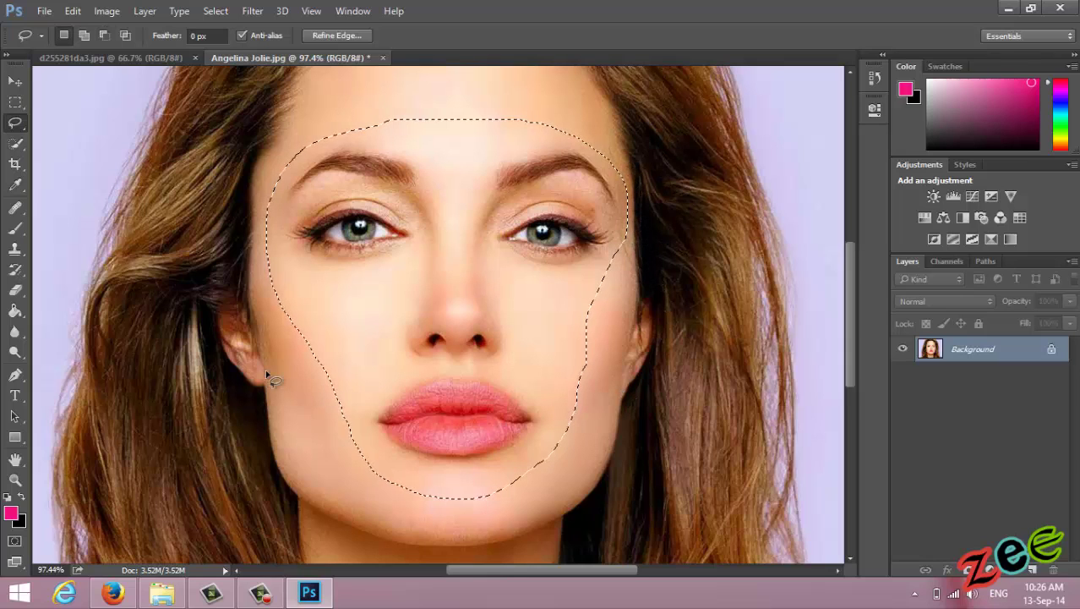
key(shift)
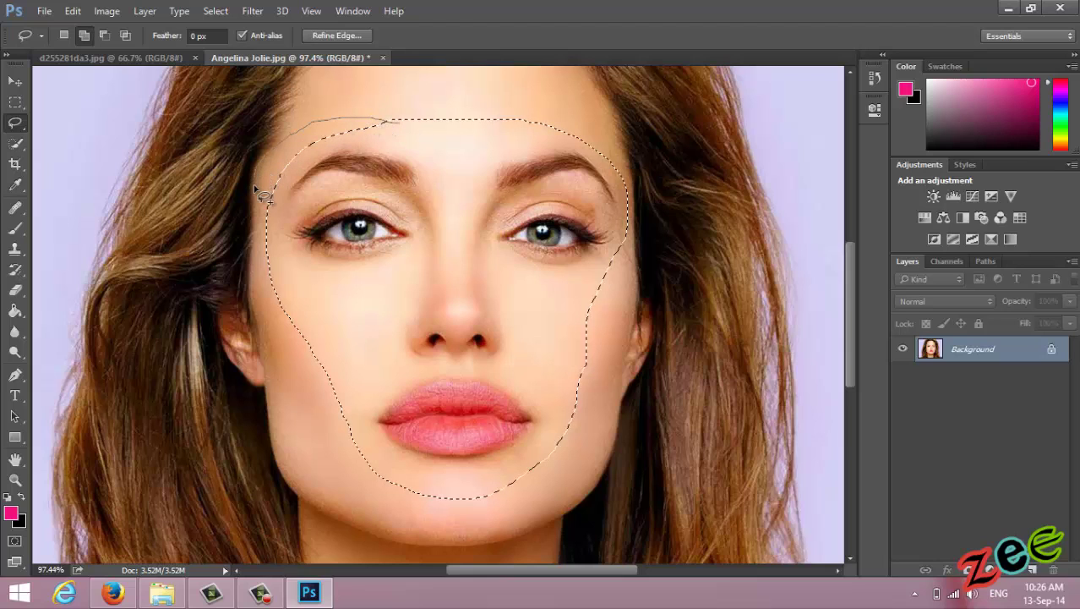
mouse_move(301, 290)
mouse_down()
mouse_move(418, 272)
mouse_move(441, 186)
mouse_up()
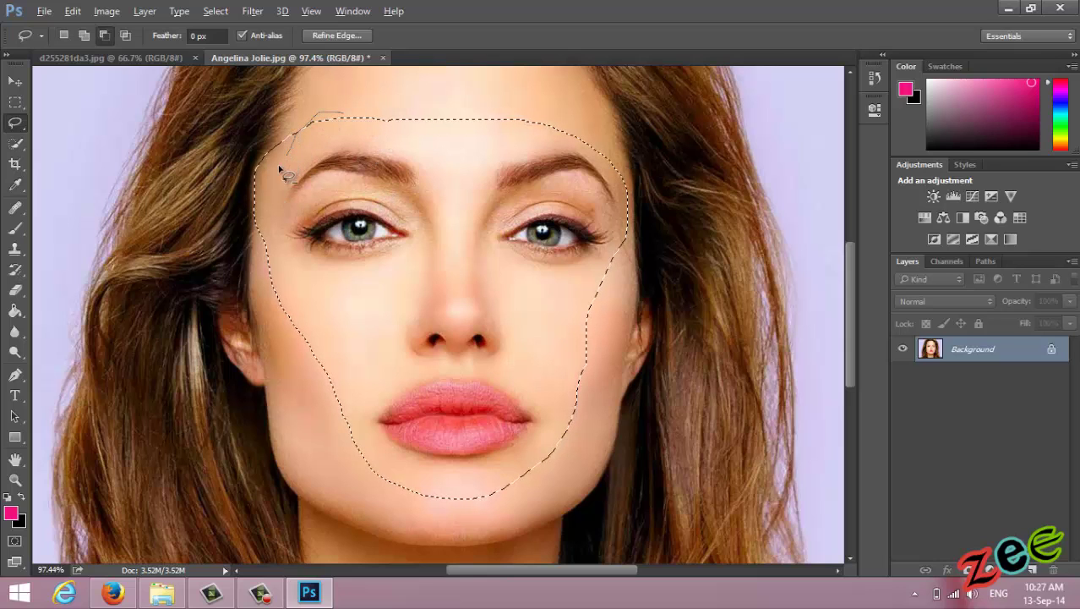
mouse_move(242, 251)
mouse_down()
mouse_move(223, 221)
mouse_move(255, 152)
mouse_move(356, 110)
mouse_up()
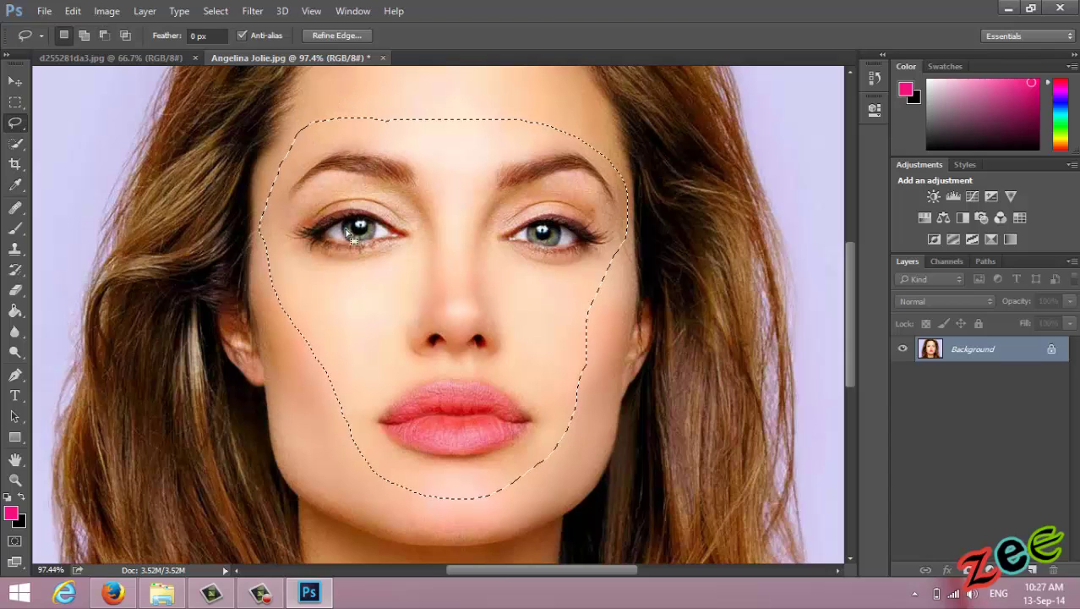
- Copy the selected face and paste it into d255281da3.jpg as a new layer
drag(437, 287, 511, 365)
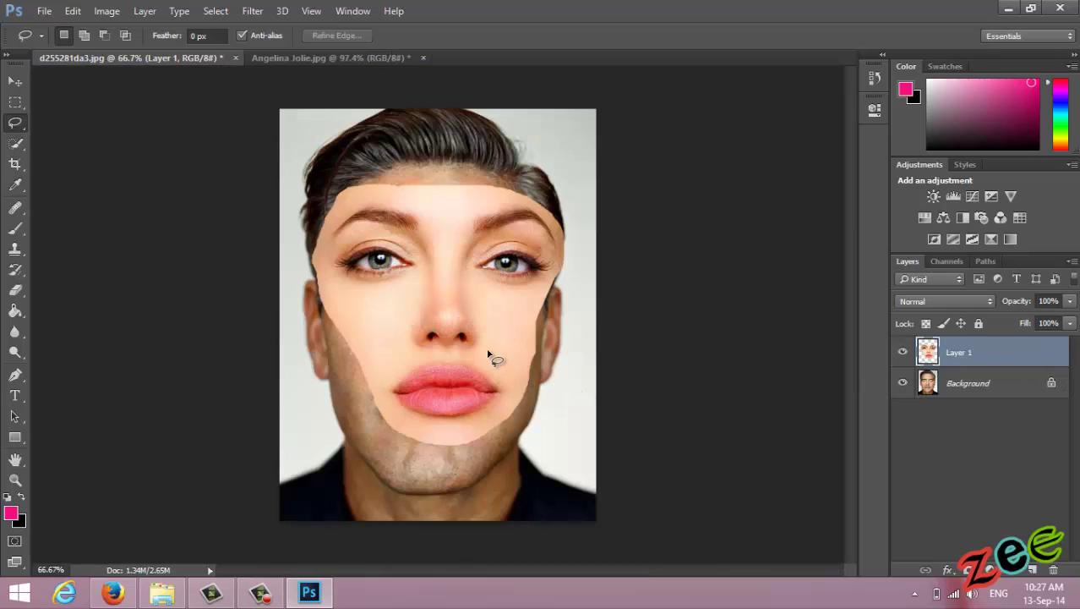
scroll(512, 347, up, 2)
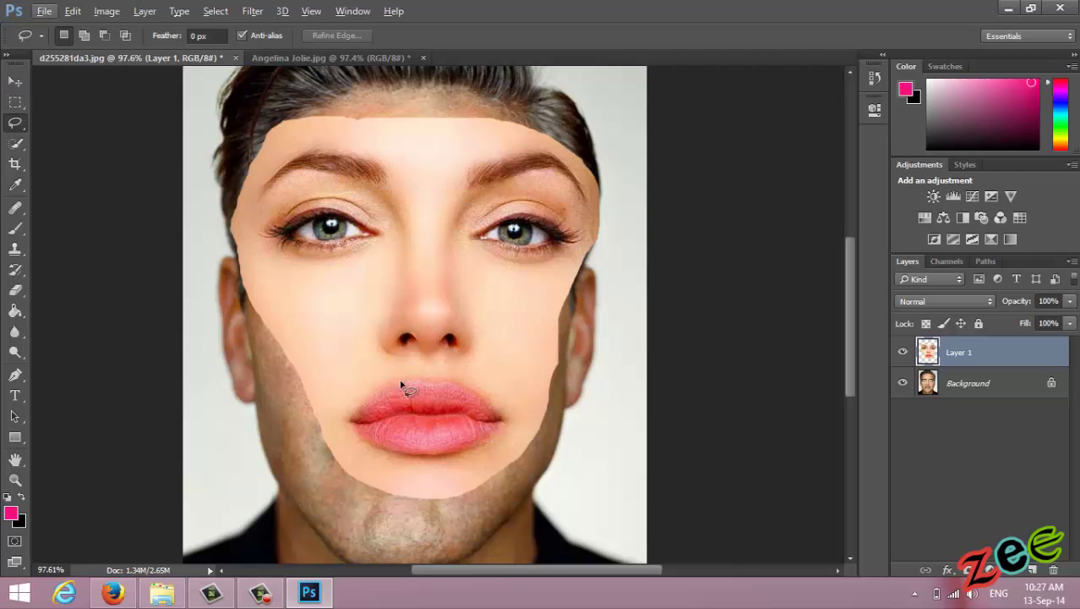
- Lower the face layer's opacity to 50% and move it down so its eyes lie over the man's eyes
click(1045, 302)
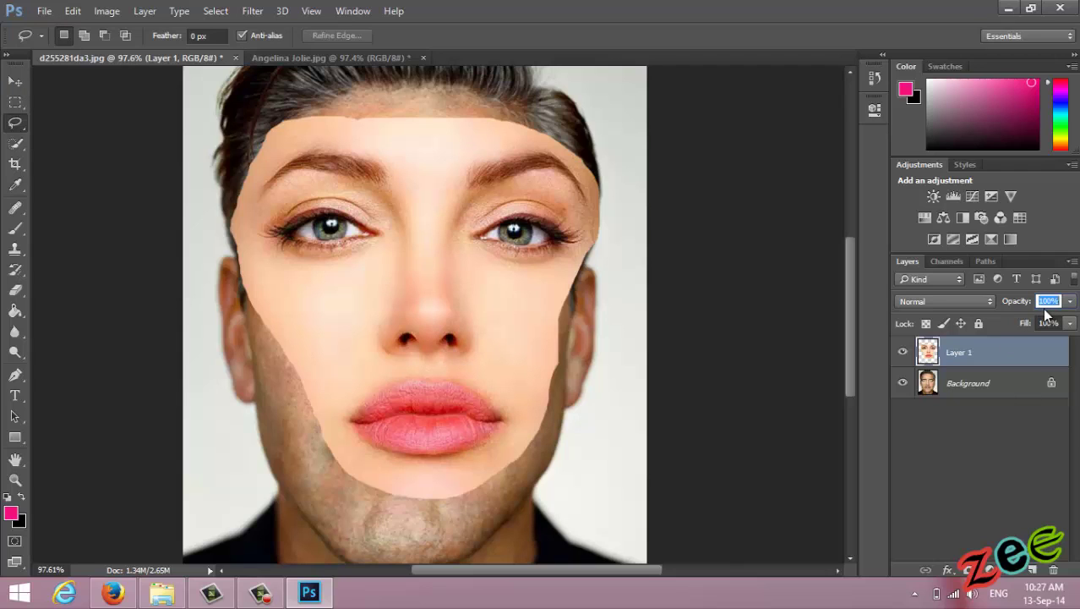
text(50)
scroll(1043, 308, up, 1)
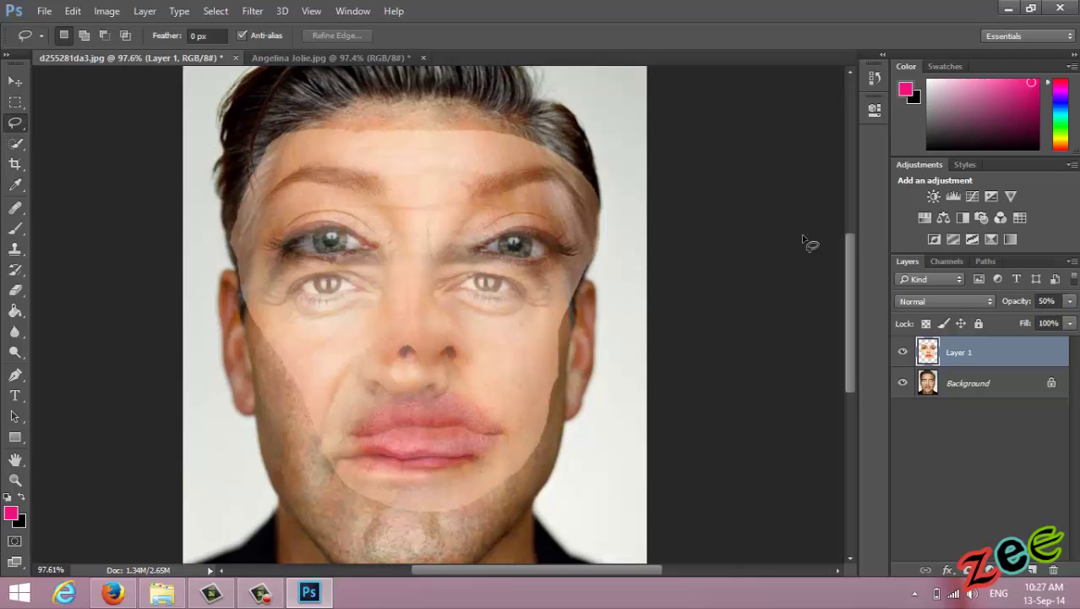
click(20, 82)
drag(436, 308, 435, 358)
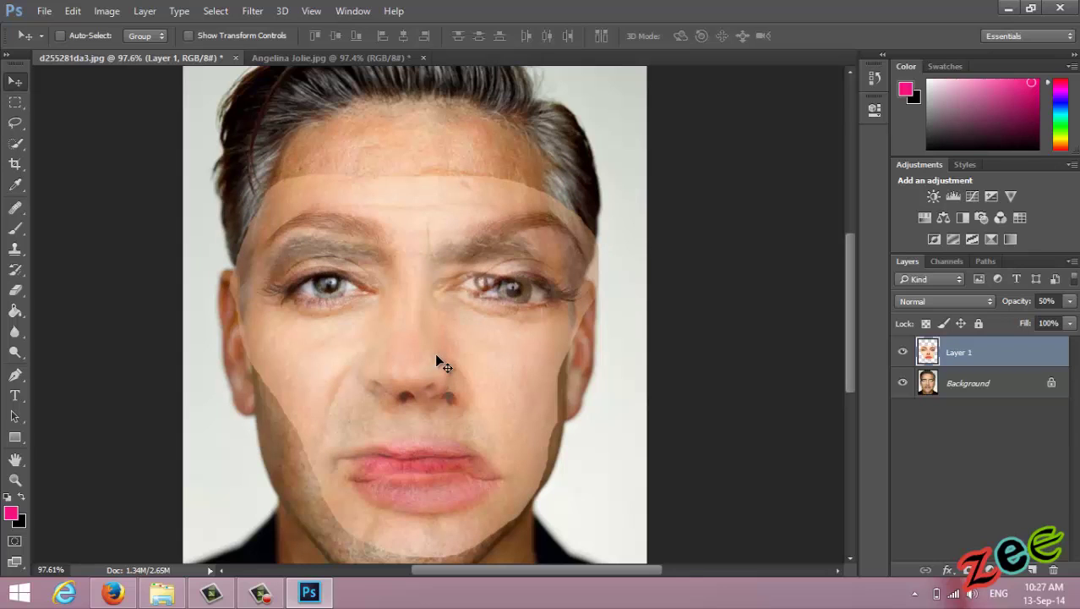
- Scale the face layer about one eye to 92.90% width and 92.12% height to match the man's features, and restore its opacity to 100%
key(ctrl+t)
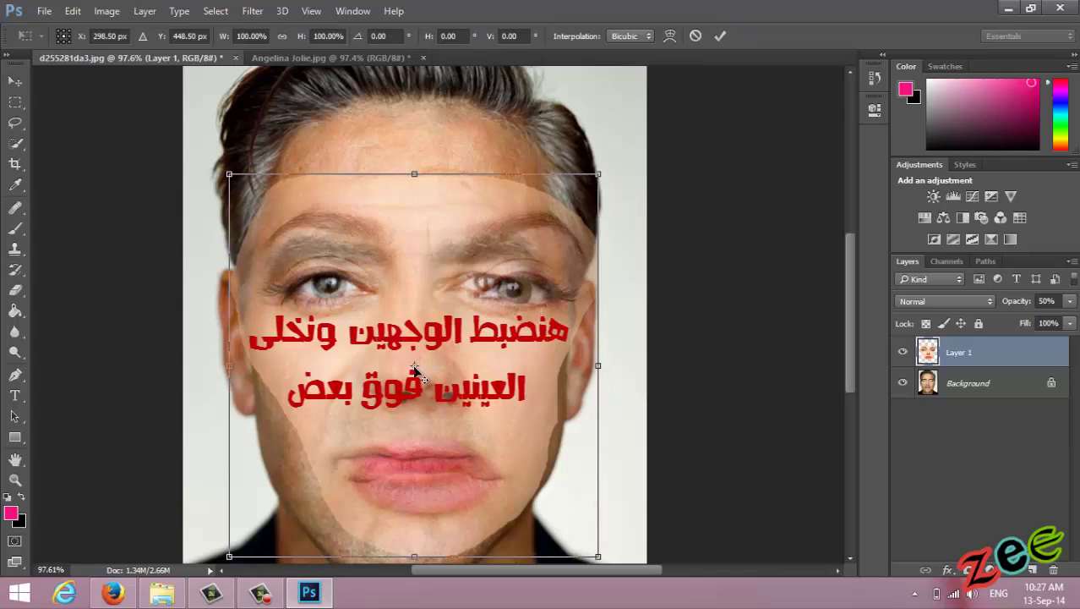
drag(414, 367, 325, 285)
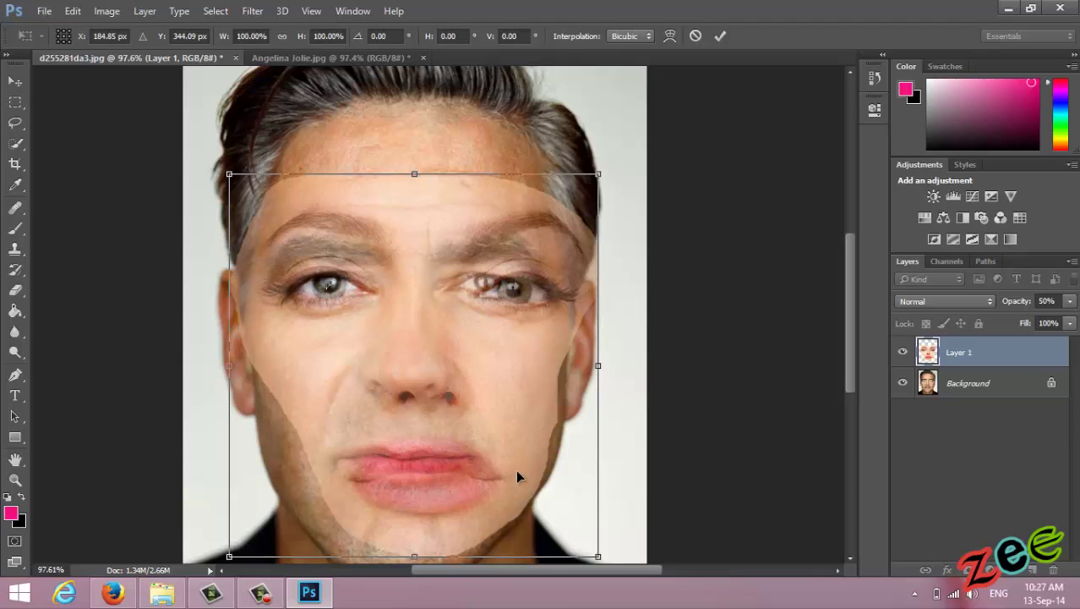
drag(597, 554, 573, 525)
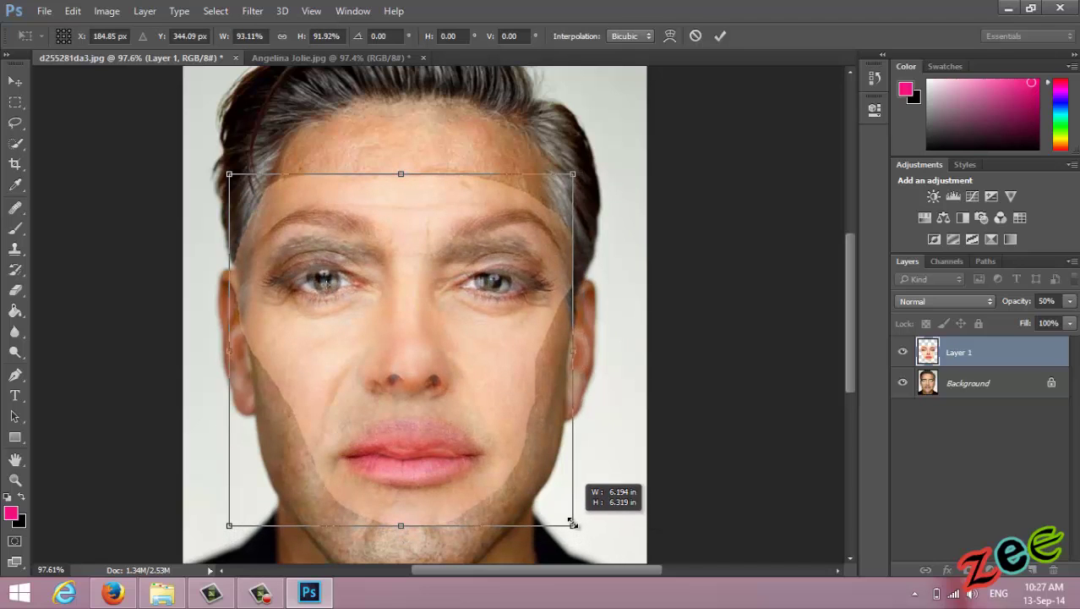
drag(573, 525, 573, 525)
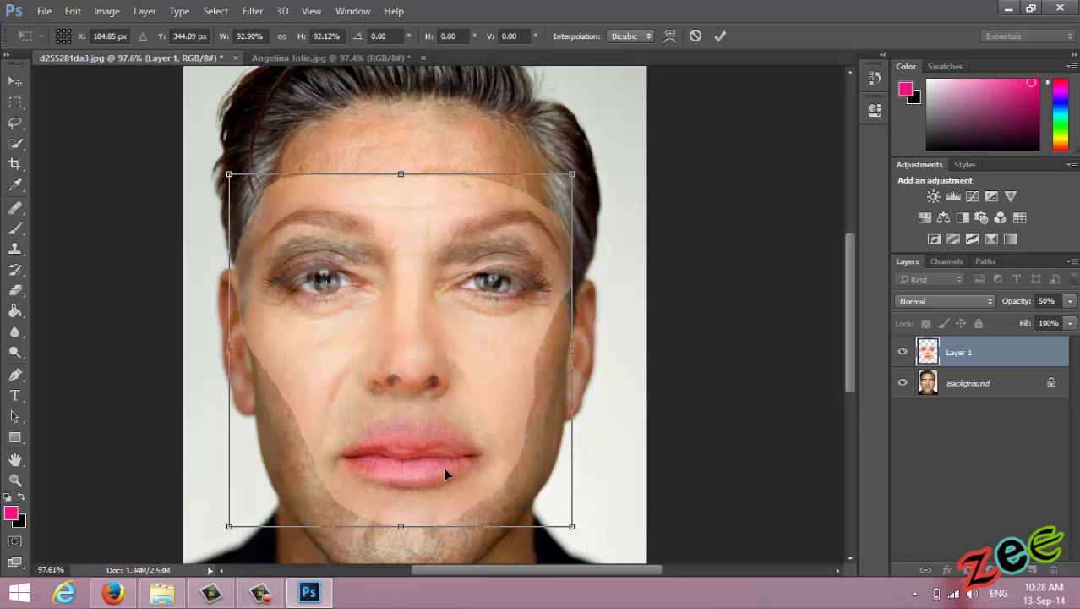
key(Return)
drag(1021, 303, 1077, 294)
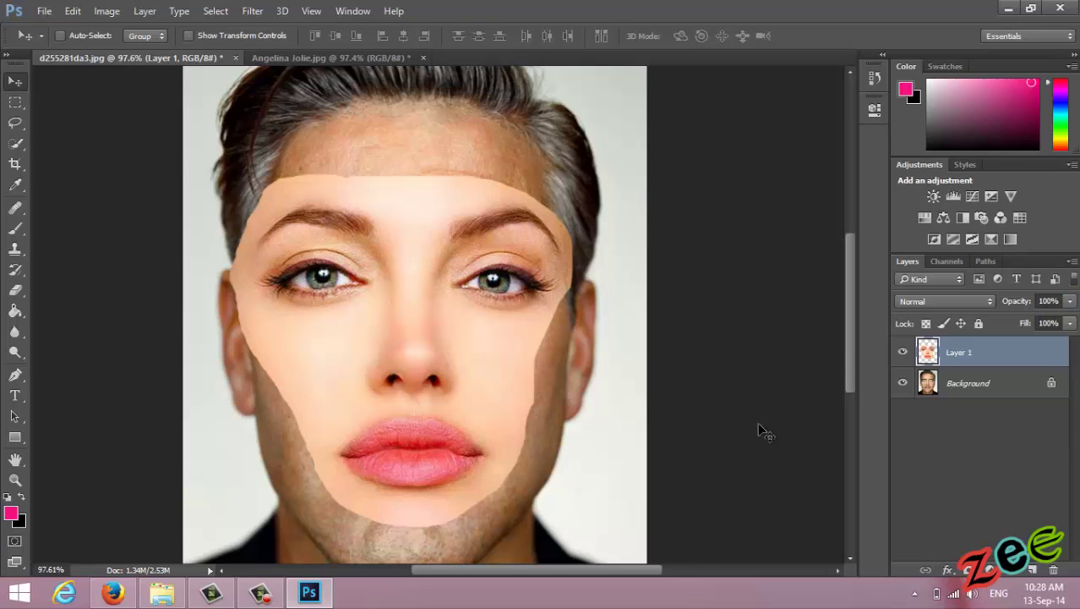
- Set up the Eraser with a soft round brush at 0% hardness and a size of 117 px
click(16, 292)
right_click(133, 383)
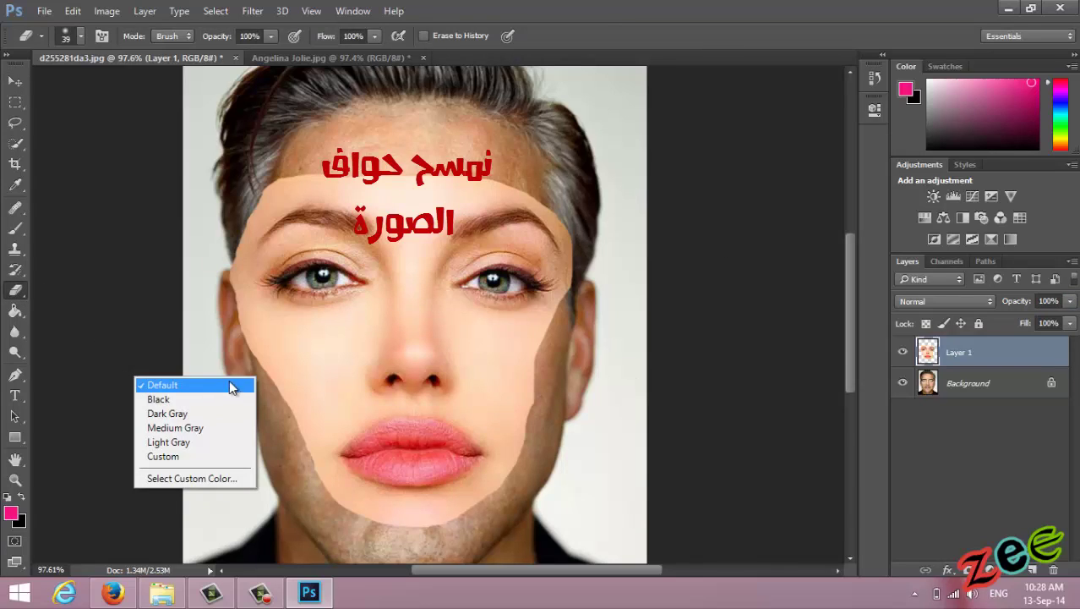
right_click(230, 334)
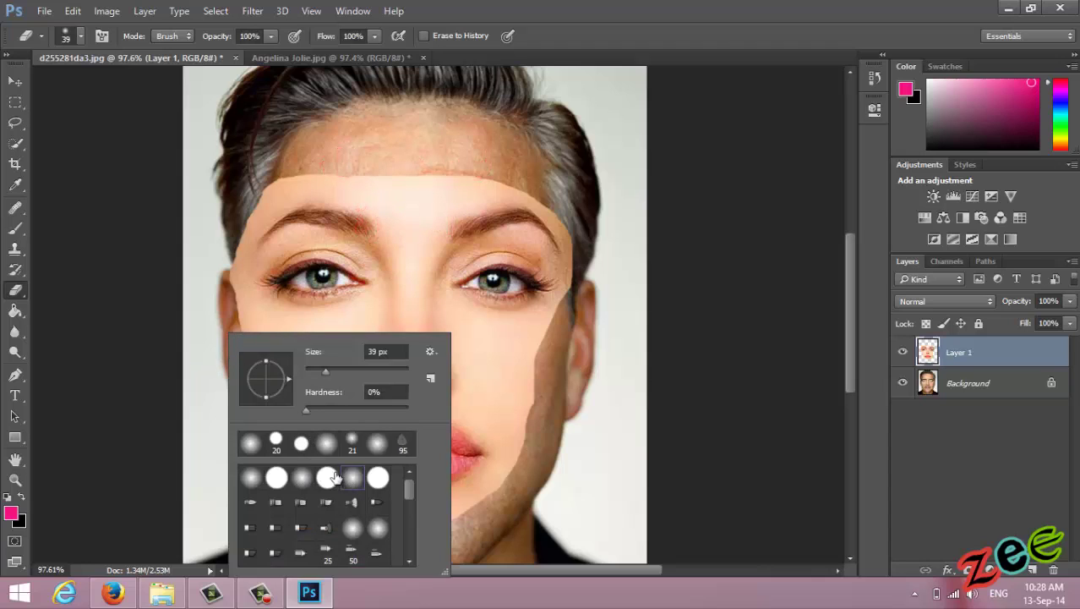
click(352, 479)
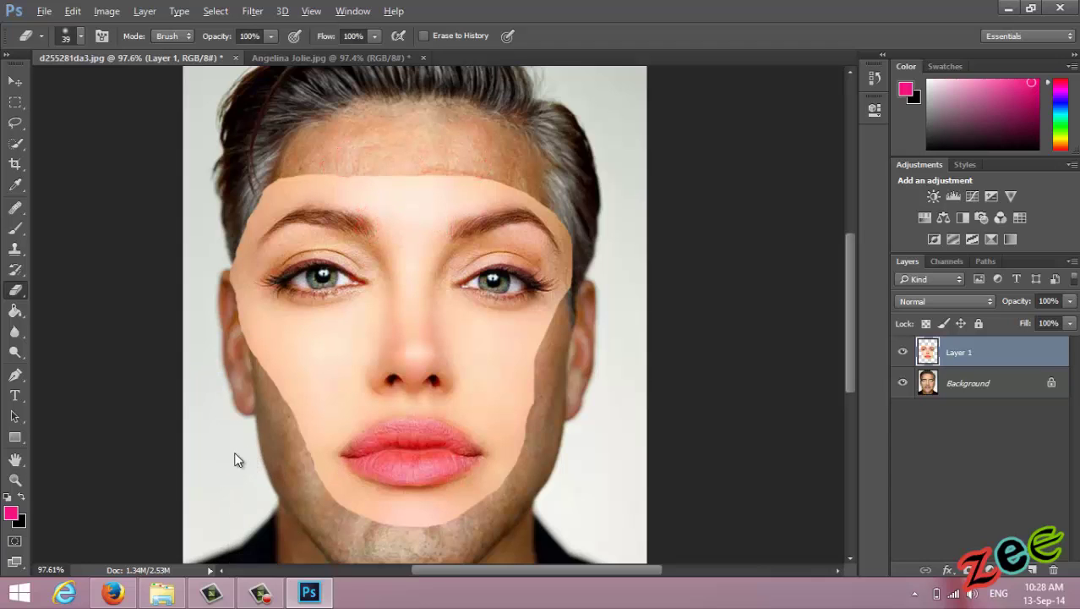
drag(237, 459, 265, 458)
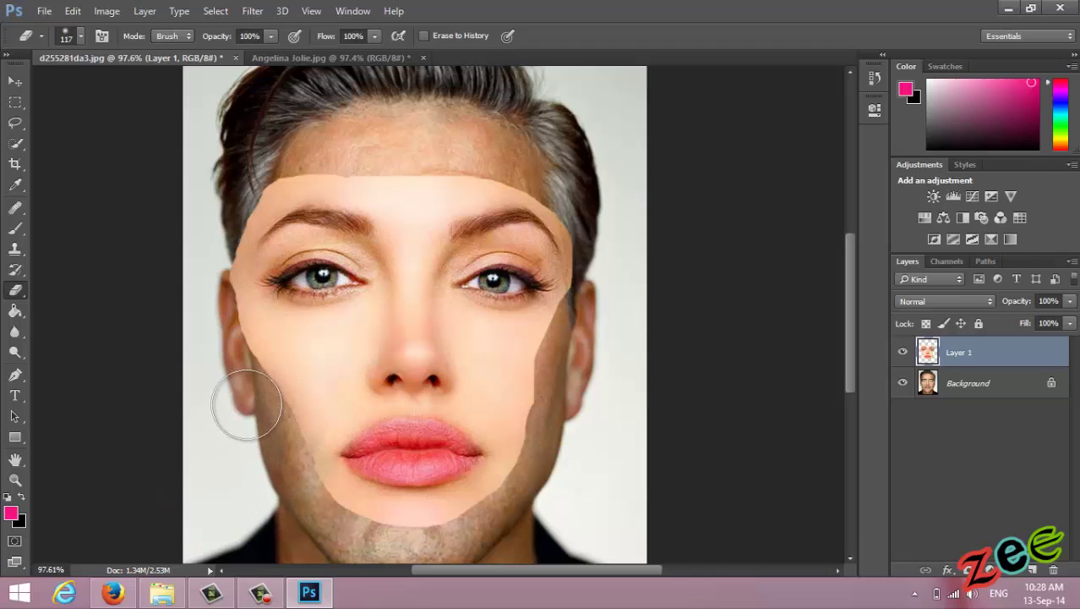
- Erase the pasted face's hard edges along the cheeks, chin, forehead and temples, and toggle the layer to check the blend
mouse_move(247, 405)
mouse_down()
mouse_move(289, 494)
mouse_move(321, 530)
mouse_move(350, 535)
mouse_move(363, 574)
mouse_move(387, 541)
mouse_move(414, 553)
mouse_move(526, 506)
mouse_move(520, 523)
mouse_move(557, 470)
mouse_move(578, 347)
mouse_move(543, 441)
mouse_move(566, 362)
mouse_up()
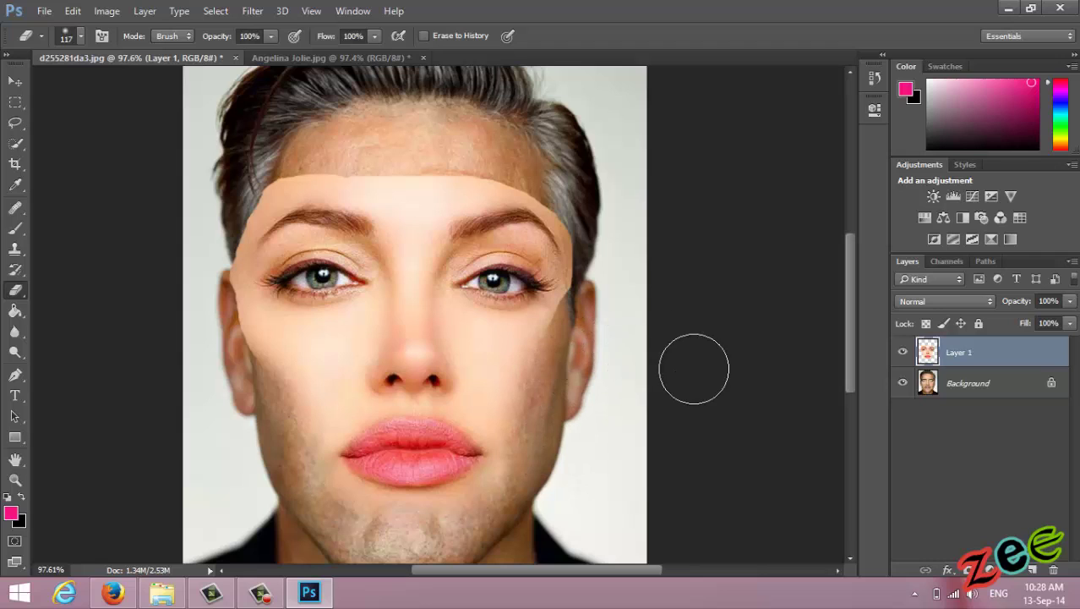
mouse_move(694, 369)
mouse_down()
mouse_move(559, 344)
mouse_move(613, 306)
mouse_move(620, 251)
mouse_move(609, 255)
mouse_move(614, 224)
mouse_move(592, 187)
mouse_move(570, 176)
mouse_move(617, 226)
mouse_move(619, 291)
mouse_move(604, 297)
mouse_move(608, 316)
mouse_move(619, 260)
mouse_move(611, 213)
mouse_move(551, 157)
mouse_move(535, 163)
mouse_move(554, 169)
mouse_move(555, 159)
mouse_move(537, 165)
mouse_move(573, 177)
mouse_move(424, 137)
mouse_move(454, 145)
mouse_move(253, 140)
mouse_move(362, 133)
mouse_move(228, 151)
mouse_move(207, 173)
mouse_move(211, 219)
mouse_up()
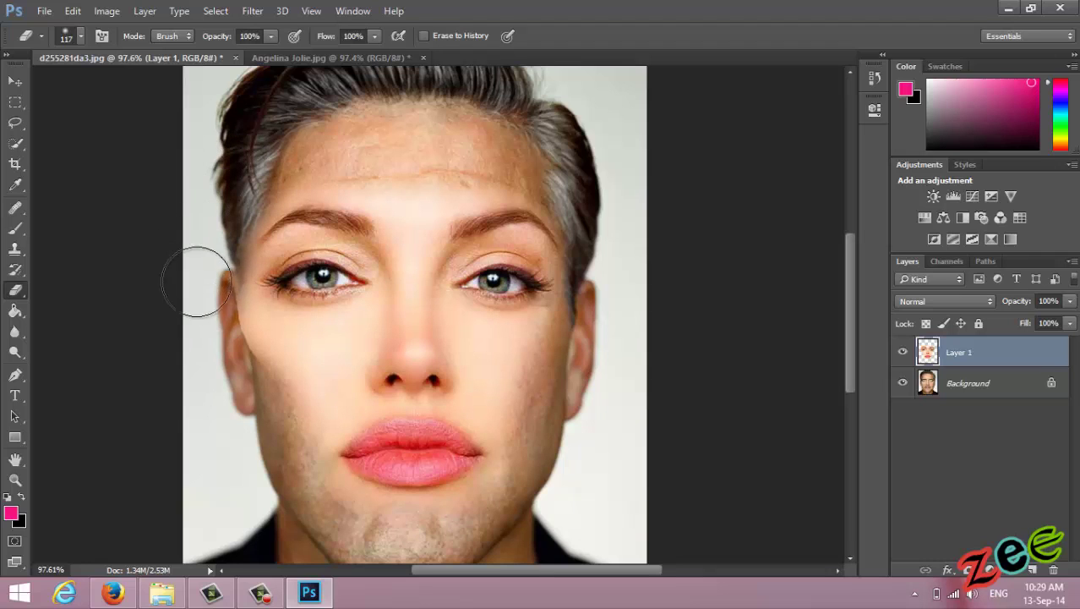
mouse_move(221, 360)
mouse_down()
mouse_move(198, 337)
mouse_move(203, 321)
mouse_move(222, 357)
mouse_move(193, 253)
mouse_move(201, 208)
mouse_move(227, 197)
mouse_move(196, 227)
mouse_move(193, 251)
mouse_move(212, 367)
mouse_move(266, 381)
mouse_move(266, 441)
mouse_move(277, 449)
mouse_move(256, 475)
mouse_move(301, 437)
mouse_up()
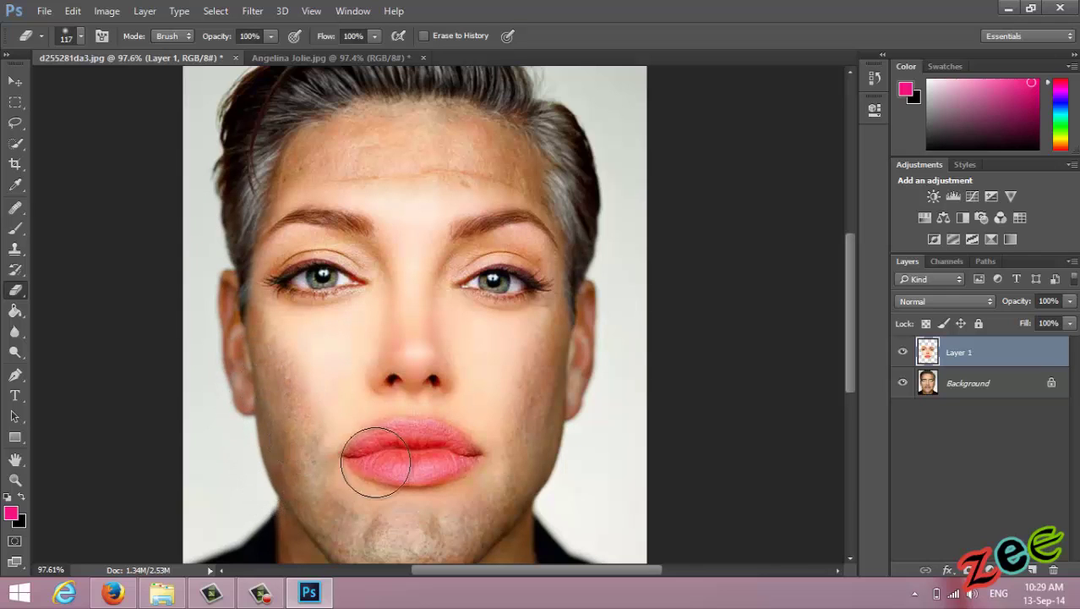
click(903, 355)
click(903, 355)
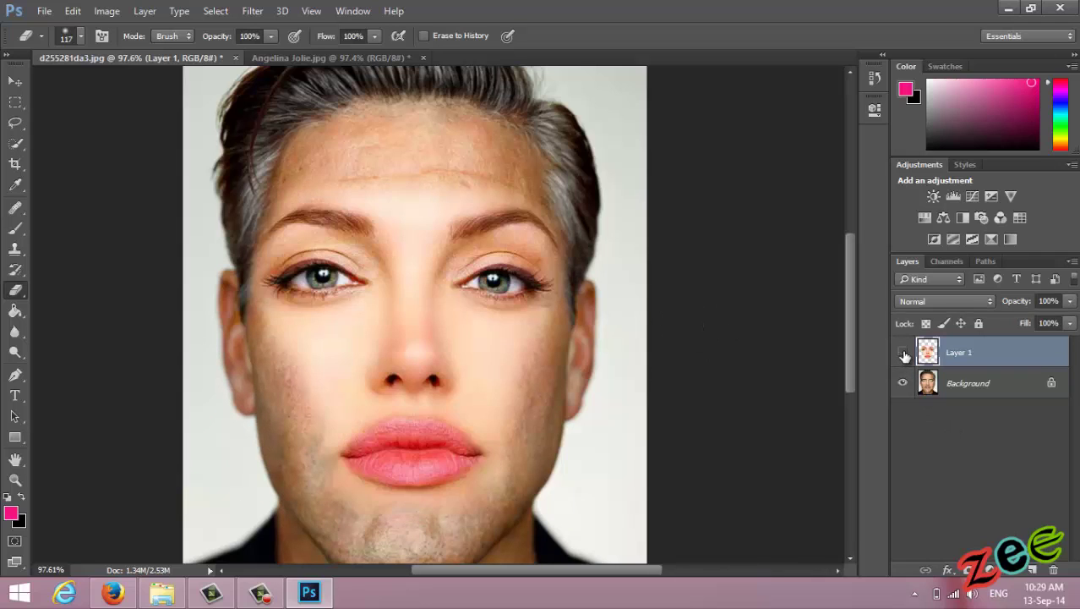
- Hide Layer 1, load its outline as a selection on the Background, and extend it with the Lasso around the cheeks and chin
click(903, 355)
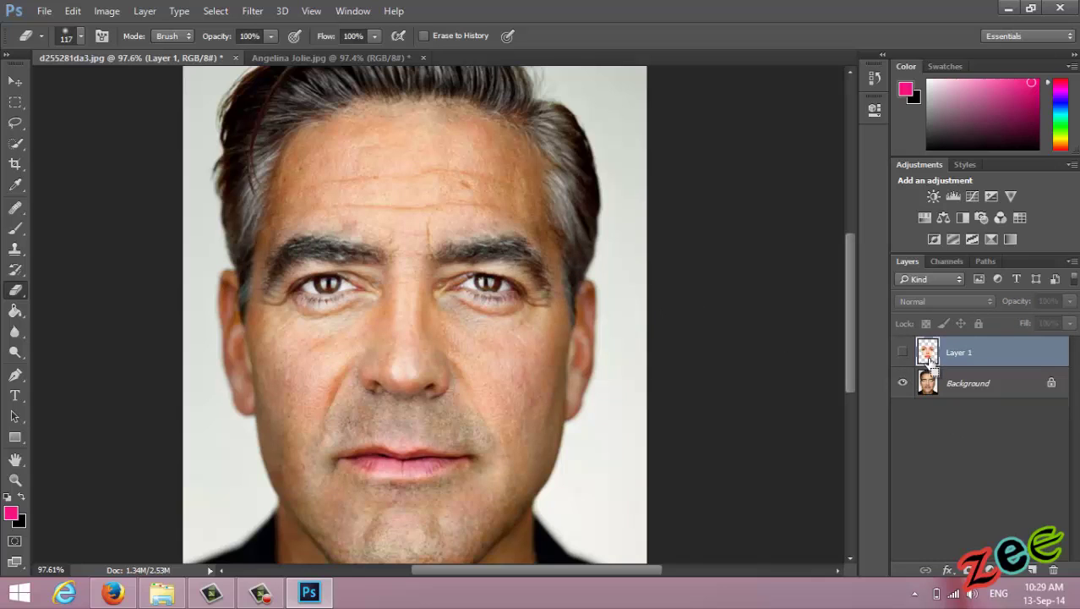
ctrl+click(928, 357)
click(934, 390)
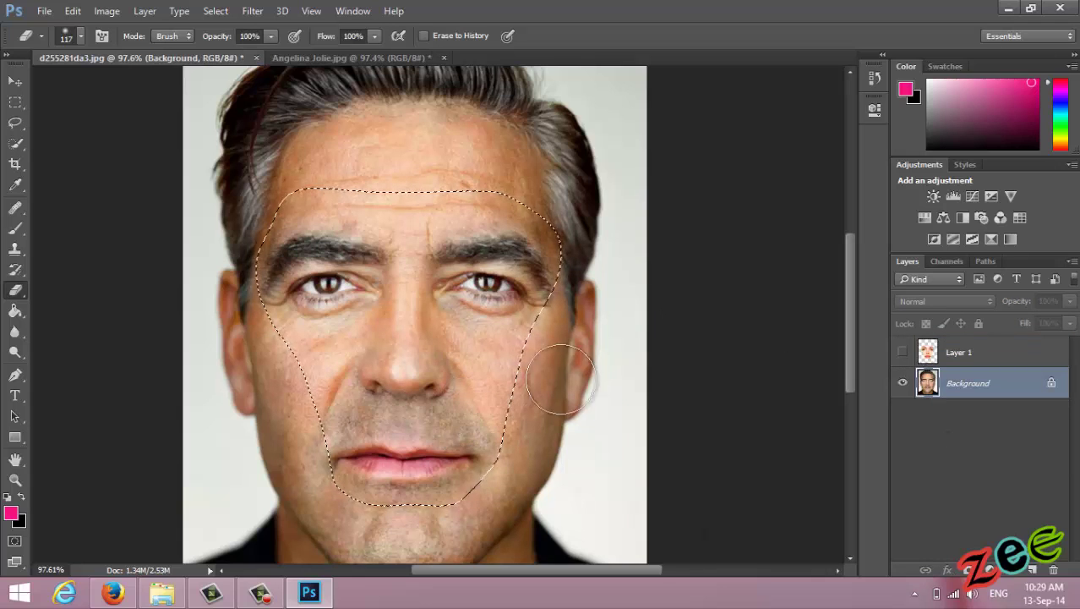
click(16, 123)
key(shift)
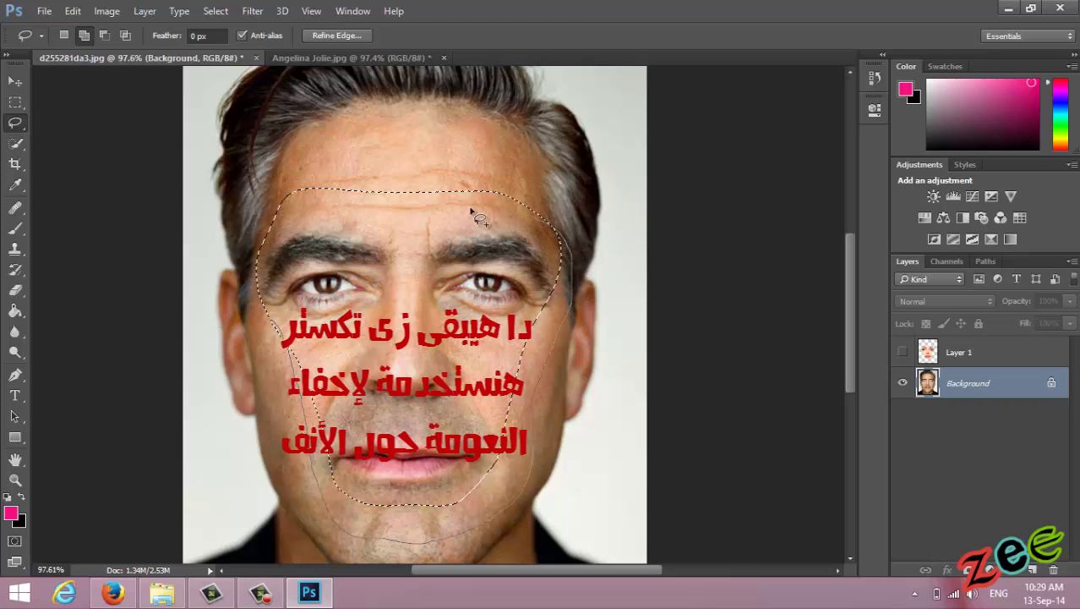
drag(478, 218, 376, 257)
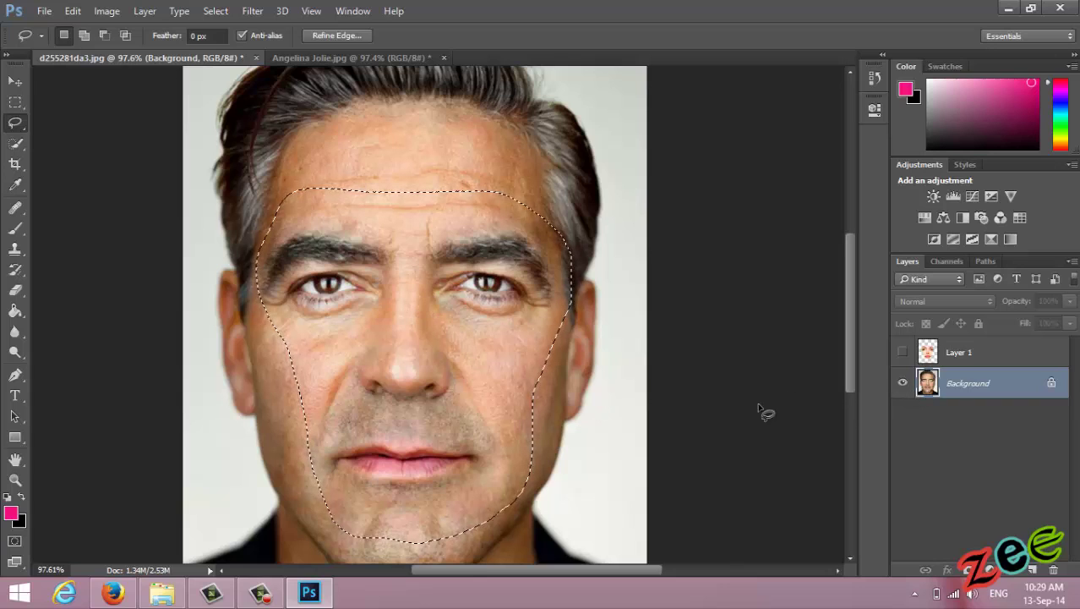
- Copy the selected part of the man's face to a new layer, move it above Layer 1, and unlock the Background
right_click(343, 342)
click(389, 157)
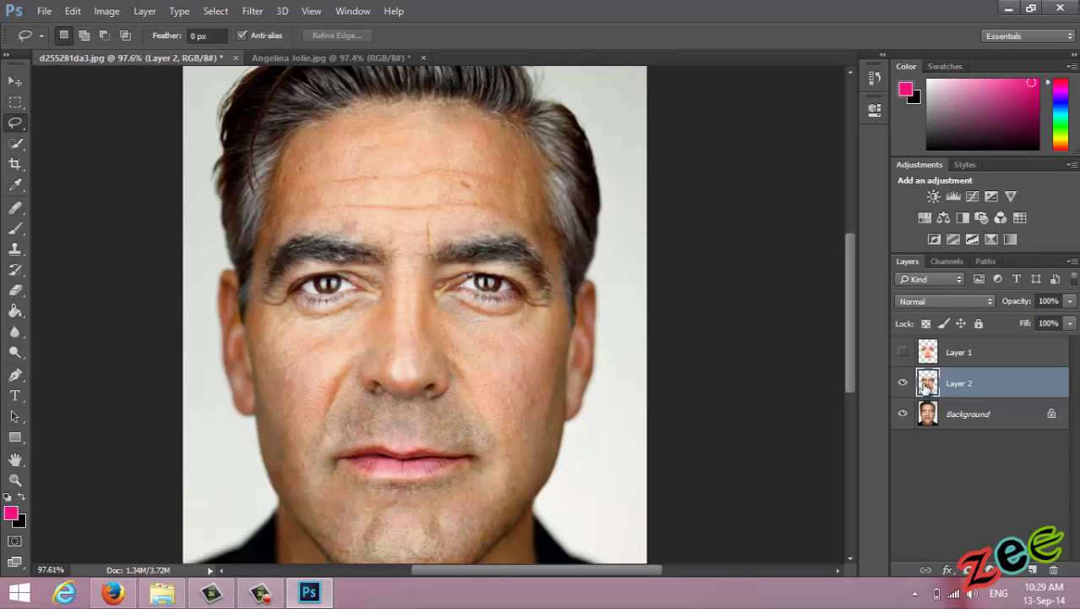
drag(929, 380, 943, 342)
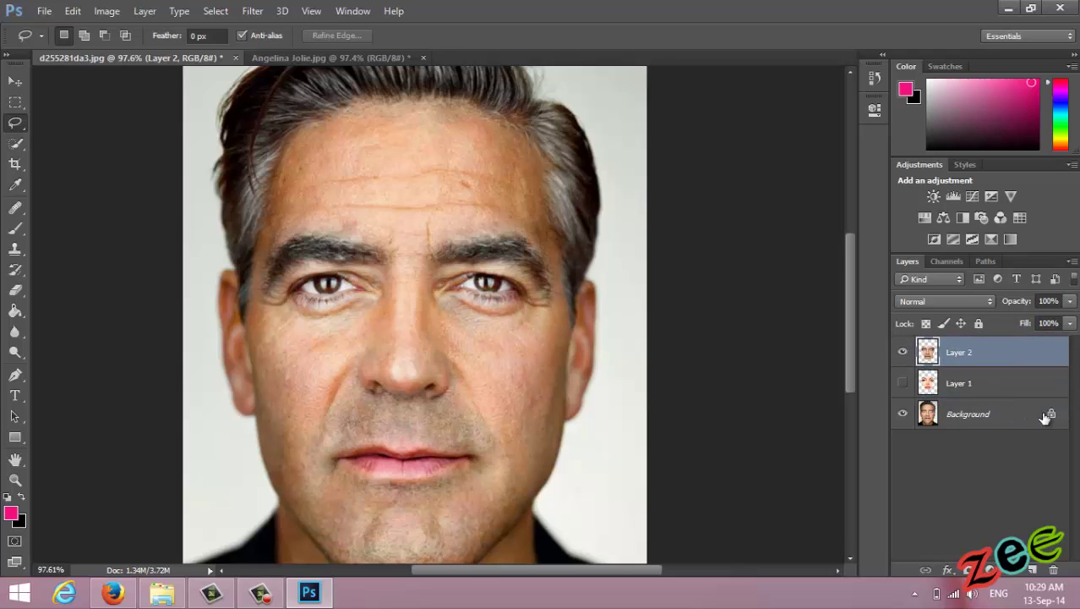
click(1049, 416)
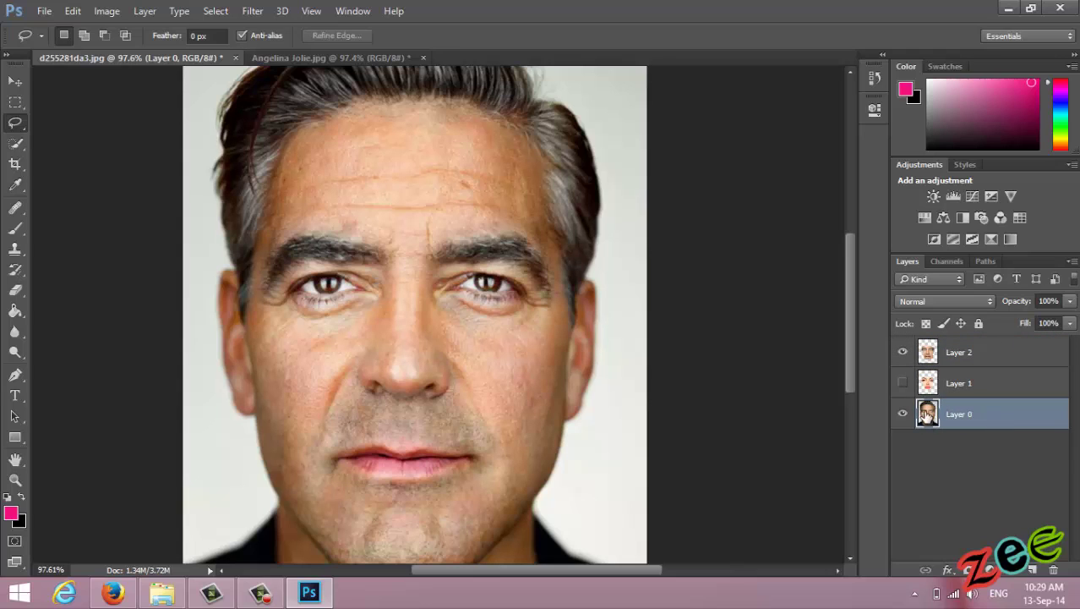
- Show Layer 1 again and compare the image with the copied man's-face layer on top hidden and shown
click(903, 384)
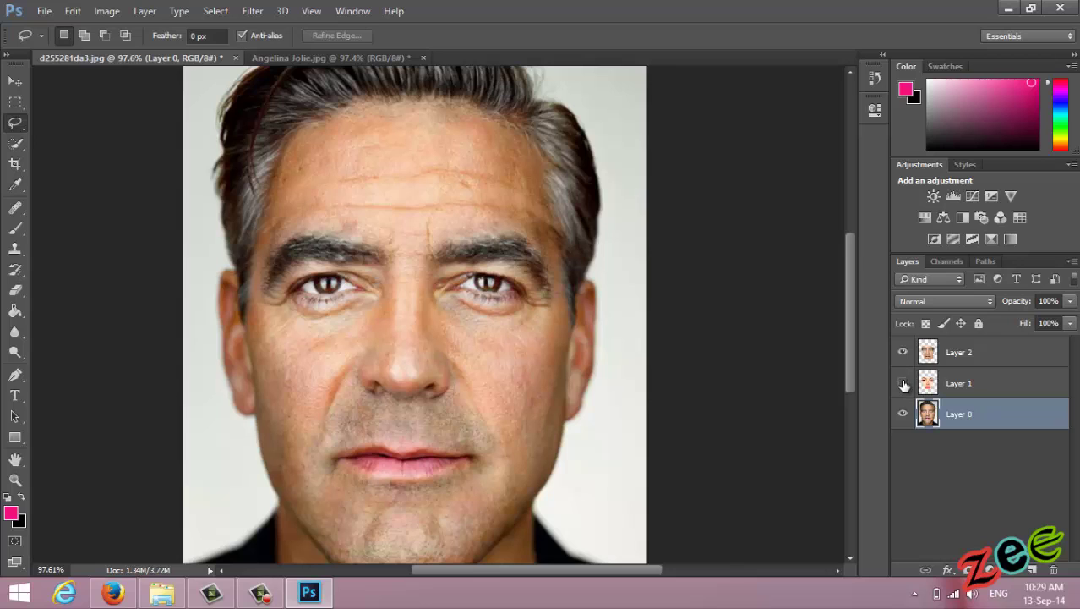
click(903, 384)
click(904, 383)
click(903, 383)
click(904, 384)
click(903, 353)
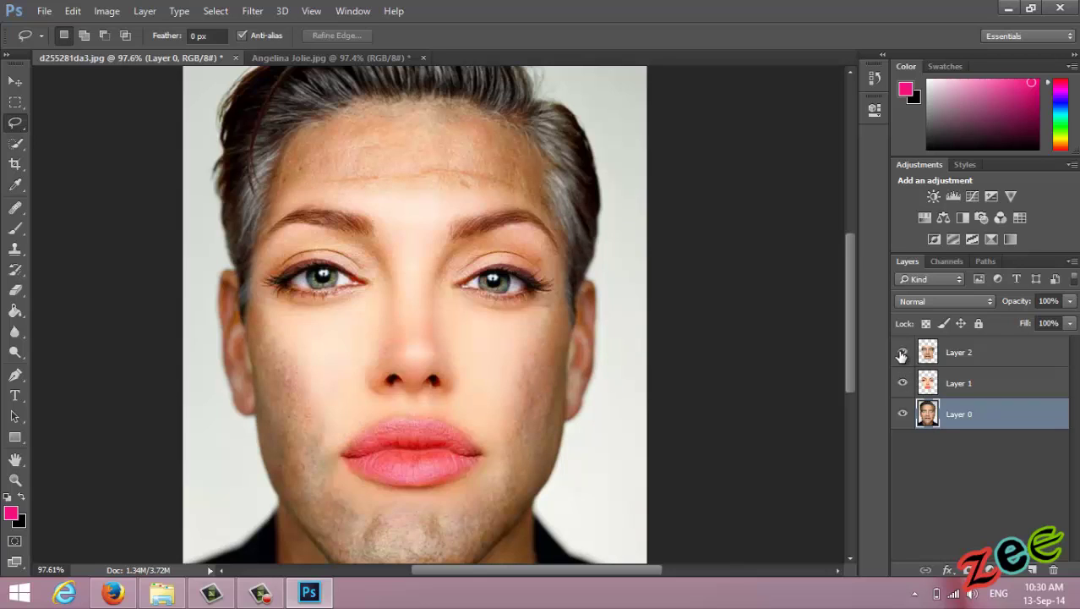
click(902, 353)
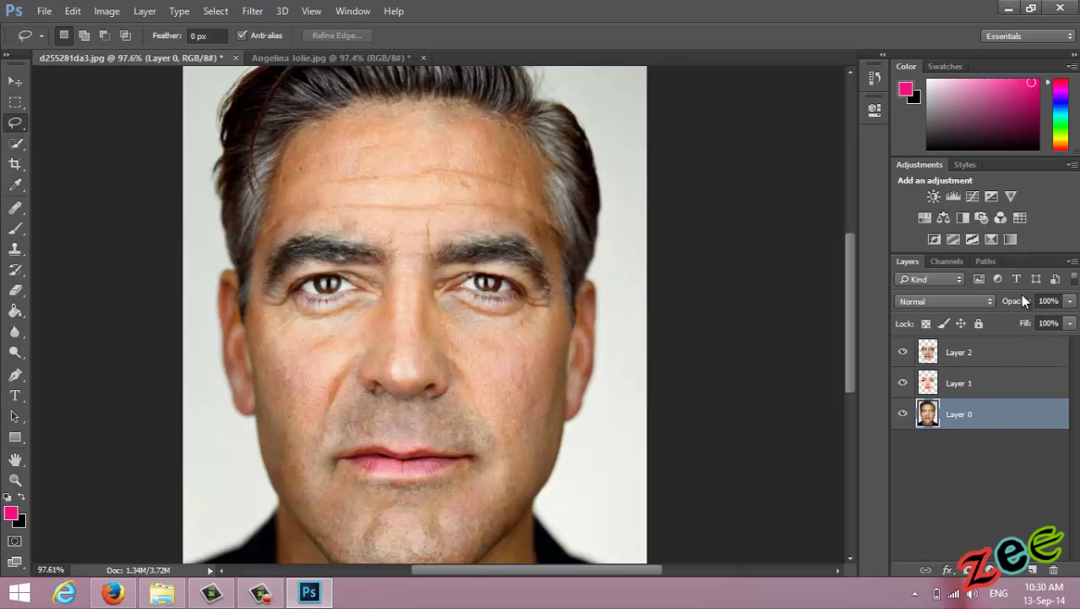
- Lower the opacity of the man's-face texture layer, Layer 2, to 16%
drag(1019, 302, 1011, 304)
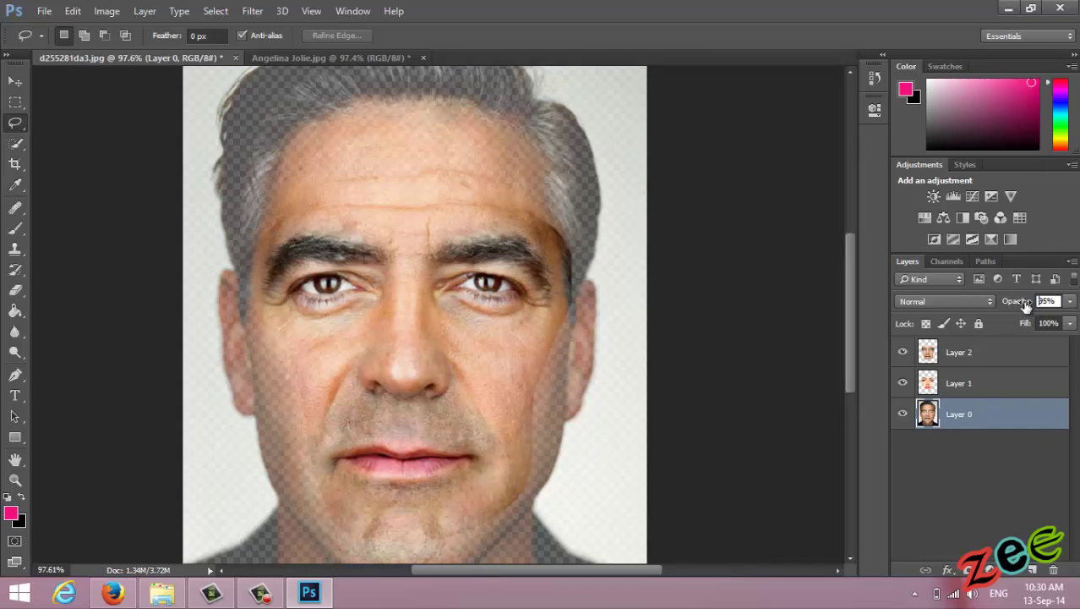
click(903, 414)
click(946, 356)
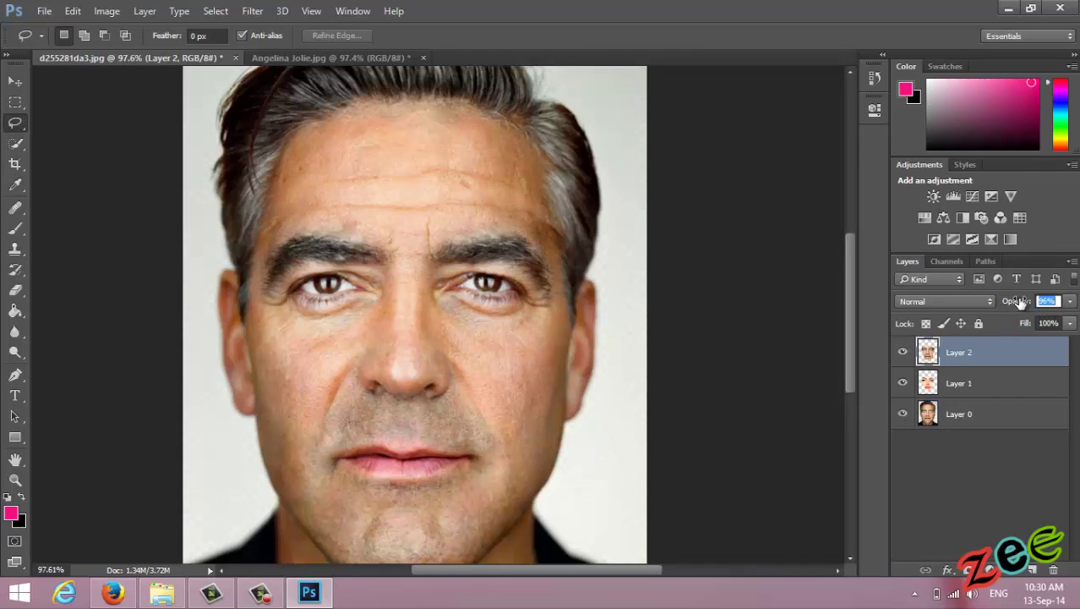
drag(1021, 302, 932, 305)
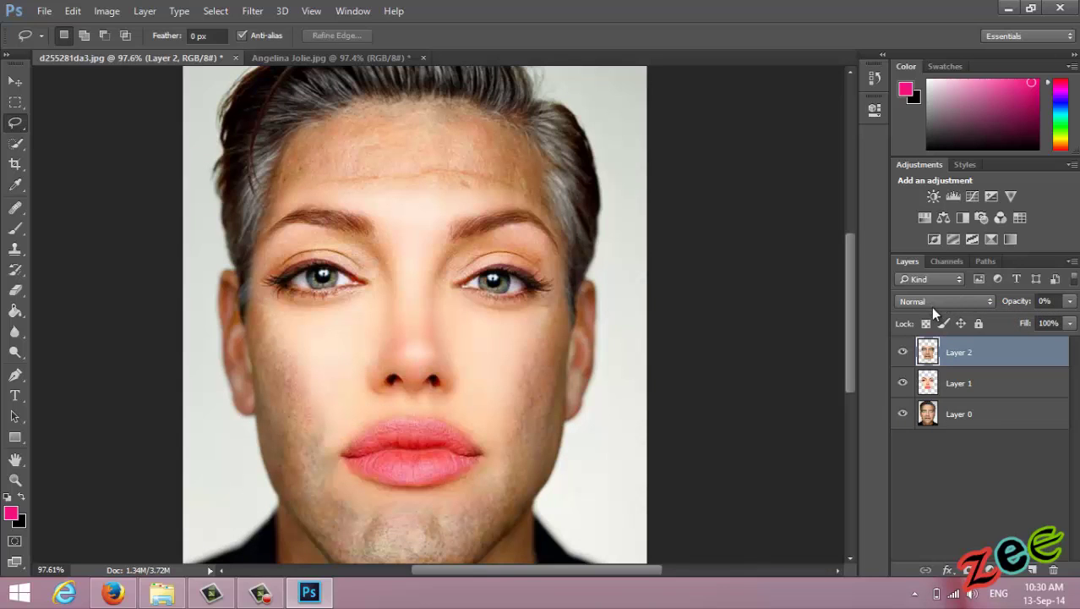
drag(1021, 303, 1016, 310)
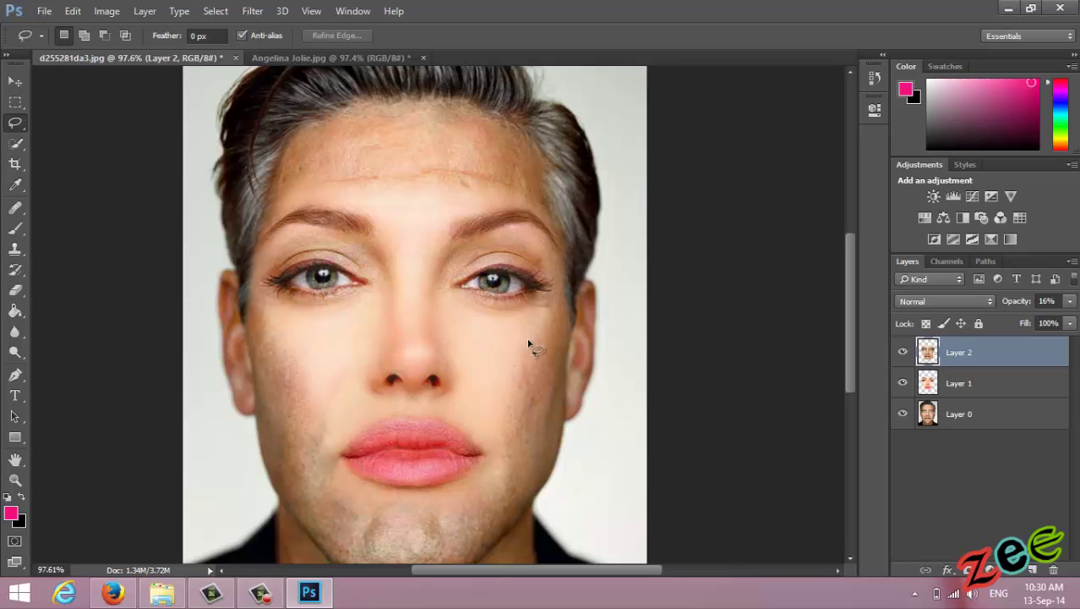
drag(349, 308, 340, 308)
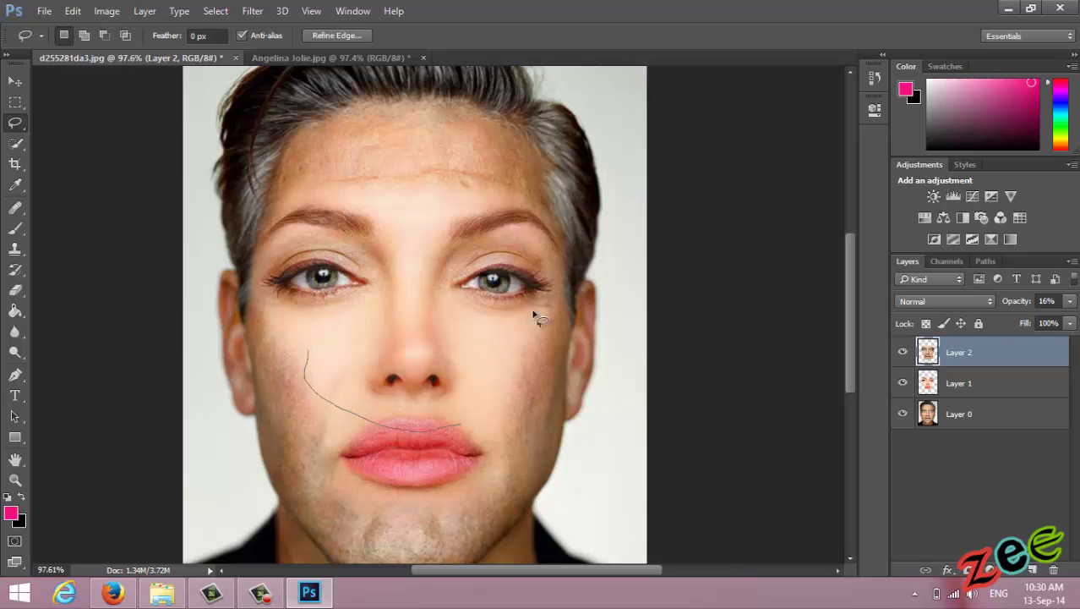
mouse_move(534, 316)
mouse_down()
mouse_move(422, 261)
mouse_move(323, 333)
mouse_up()
drag(463, 448, 464, 449)
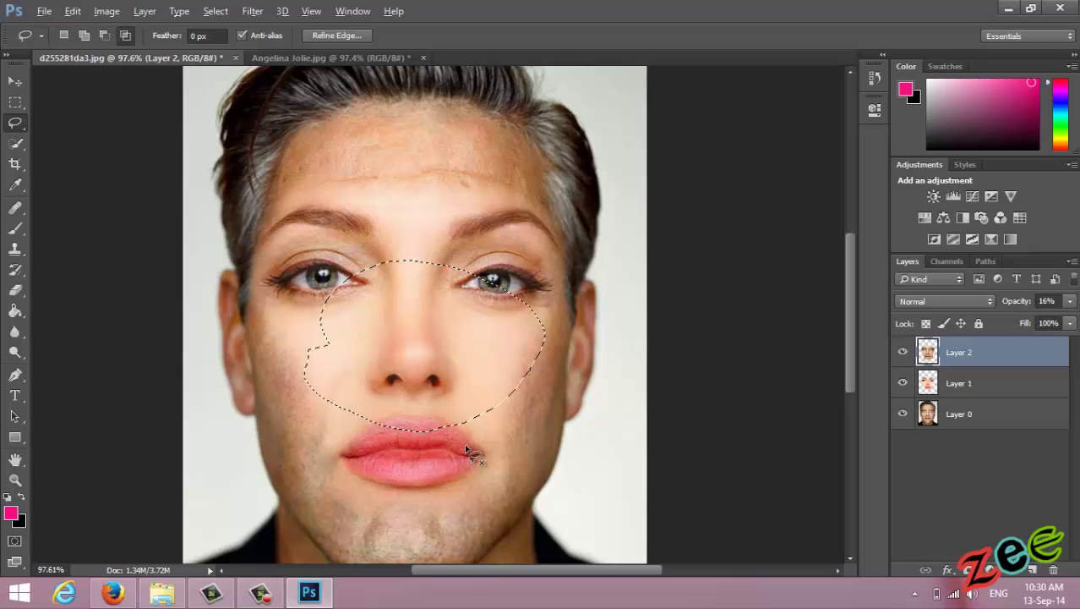
key(shift+alt+z)
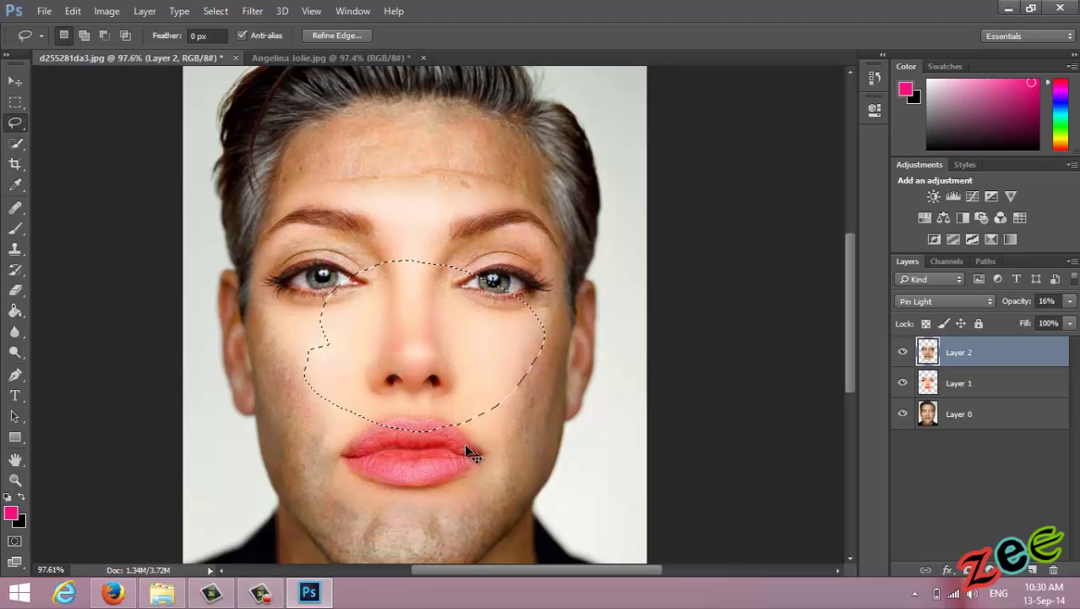
key(shift+alt+n)
key(ctrl+d)
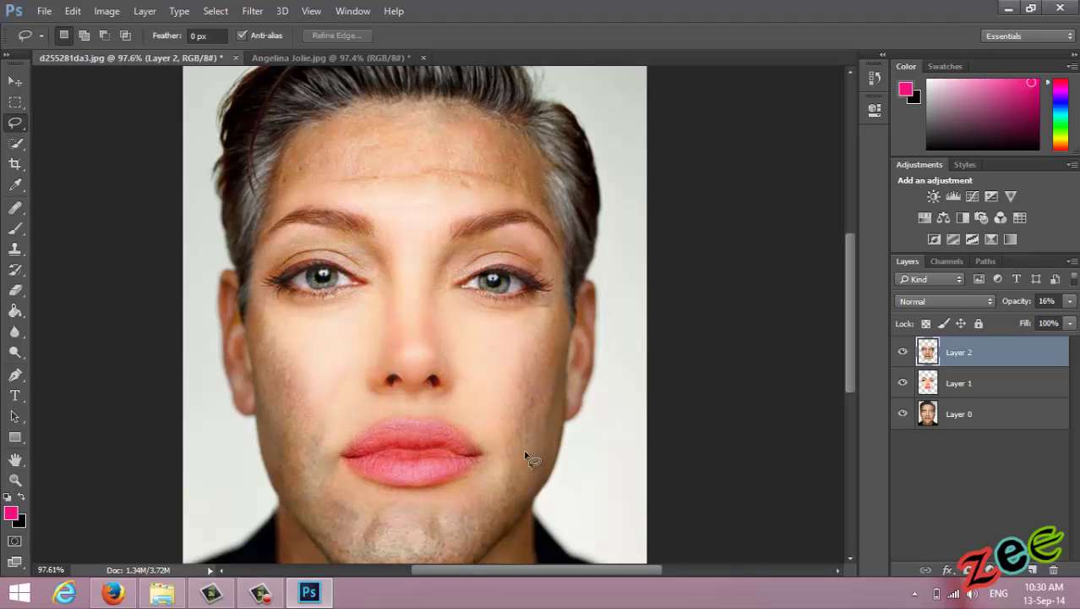
- Hide Layer 1, set the soft Eraser to 59 px, and erase the man's eye on the image's left from Layer 2
click(902, 383)
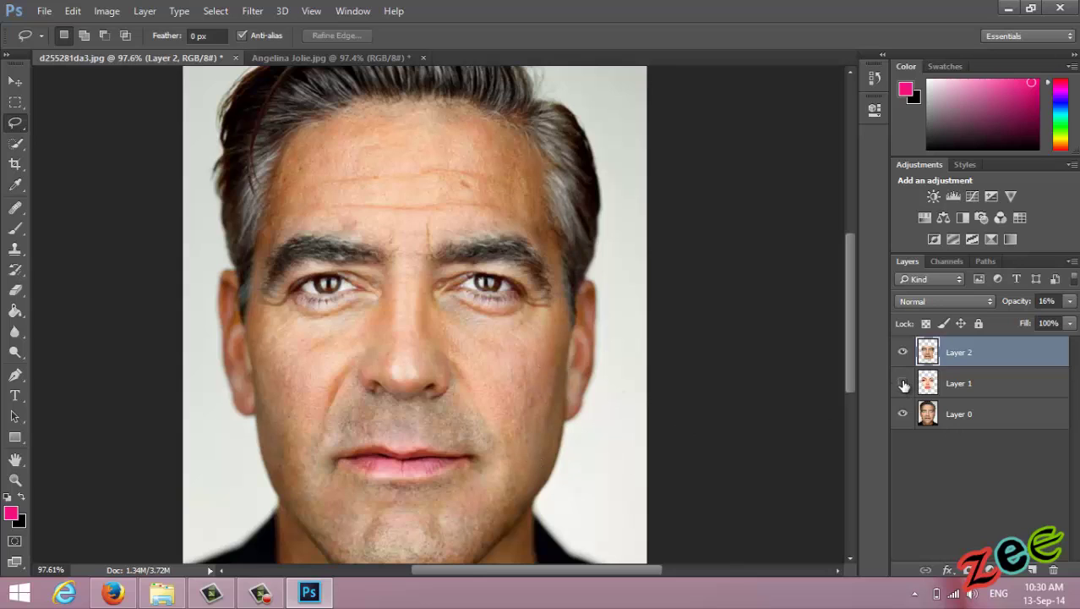
click(17, 292)
alt+right_click(402, 347)
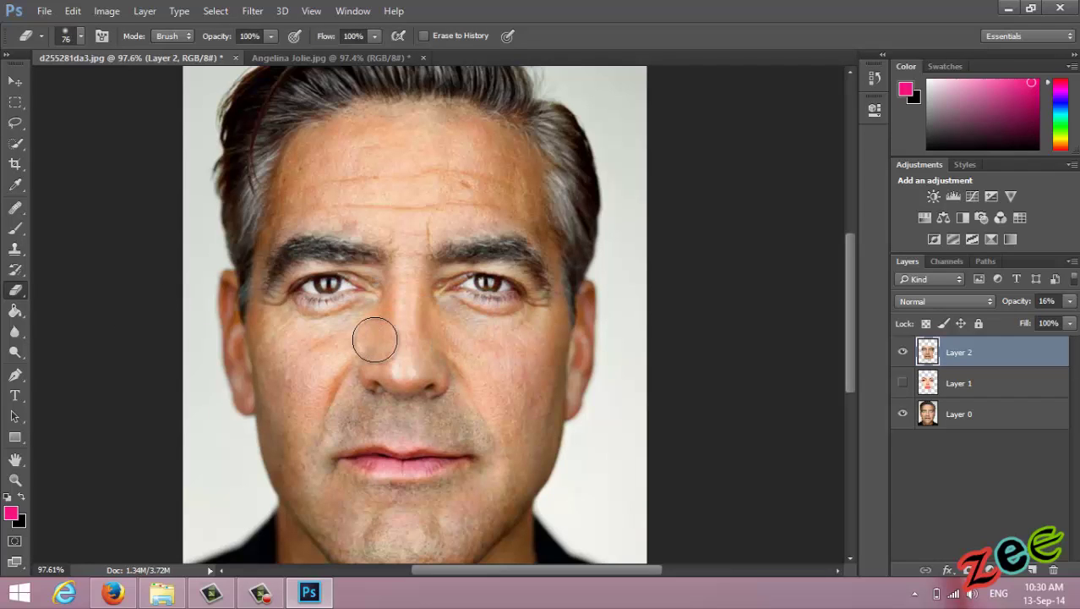
alt+right_click(375, 343)
alt+right_click(373, 337)
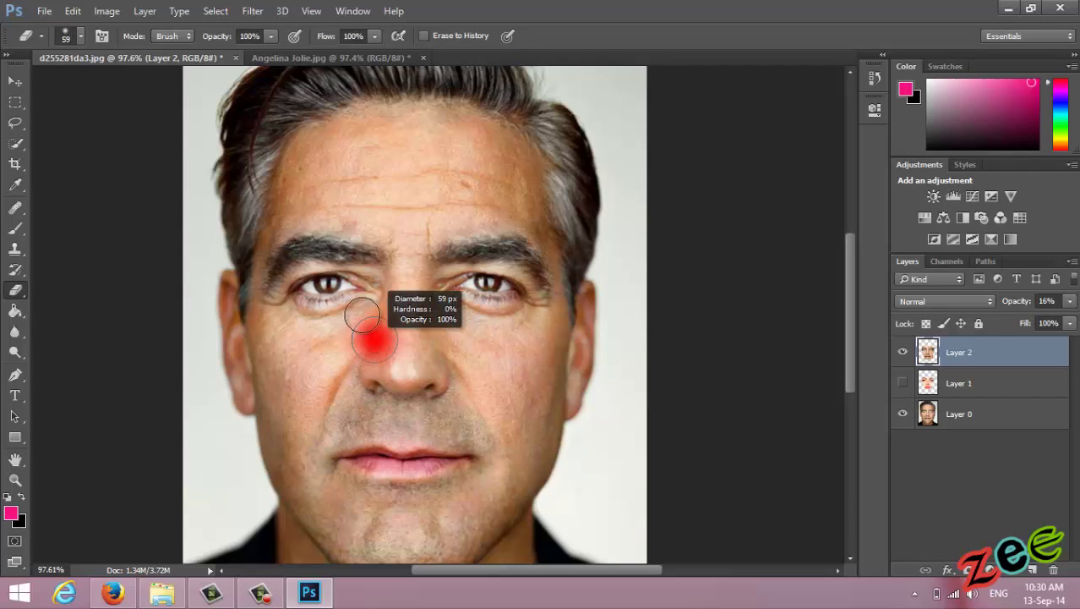
drag(357, 291, 335, 293)
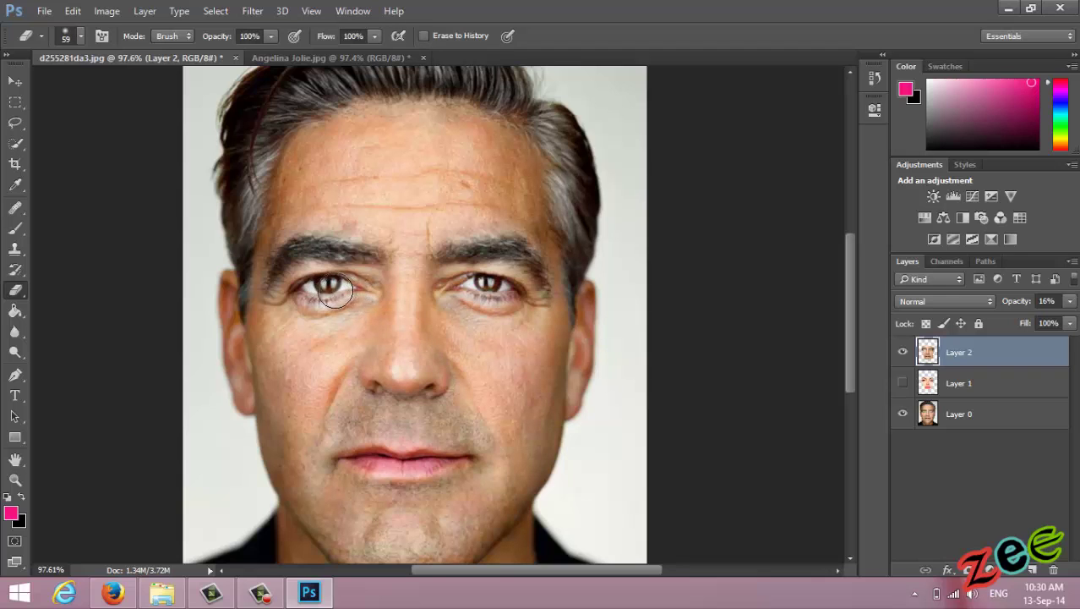
- Hide Layer 0, set Layer 2 to 100% opacity, and erase both of the man's eyes and eyebrows from it
click(902, 414)
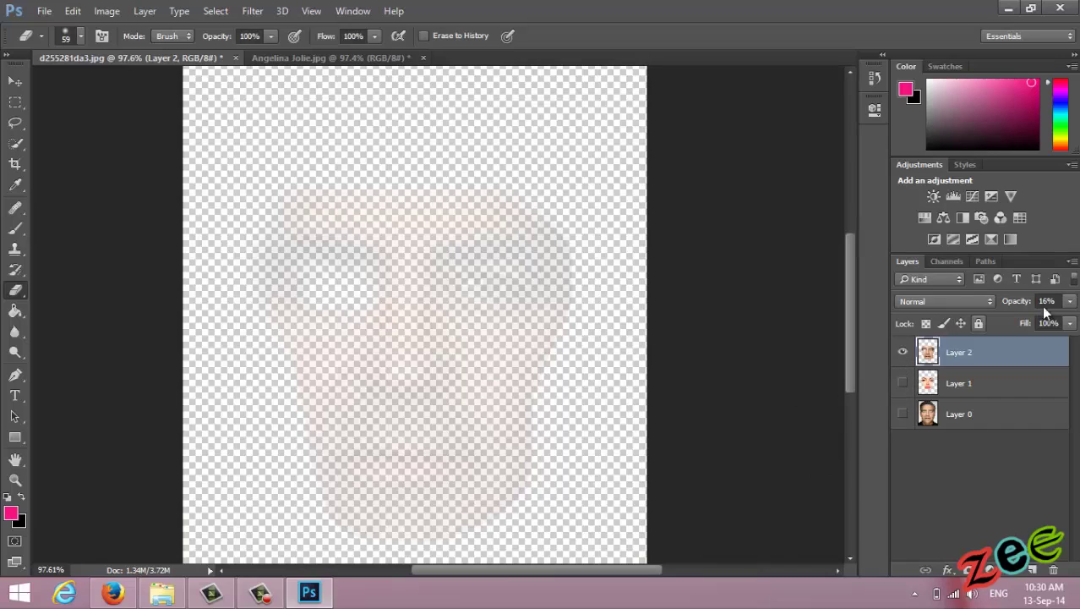
drag(1073, 311, 1075, 311)
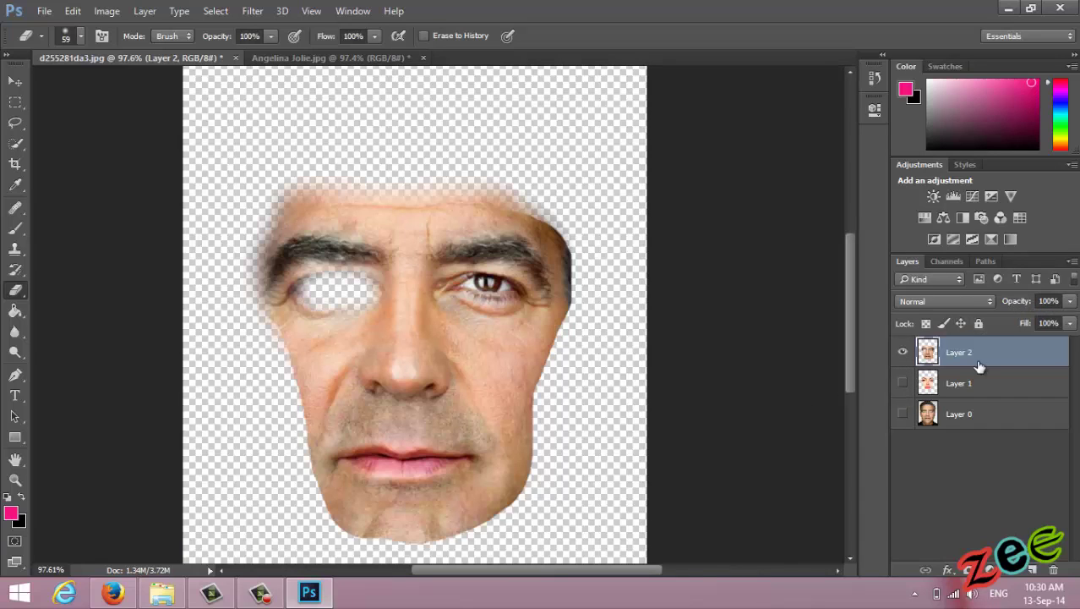
mouse_move(311, 300)
mouse_down()
mouse_move(364, 270)
mouse_move(370, 257)
mouse_move(343, 277)
mouse_move(337, 256)
mouse_move(298, 259)
mouse_move(280, 282)
mouse_move(367, 269)
mouse_move(311, 270)
mouse_up()
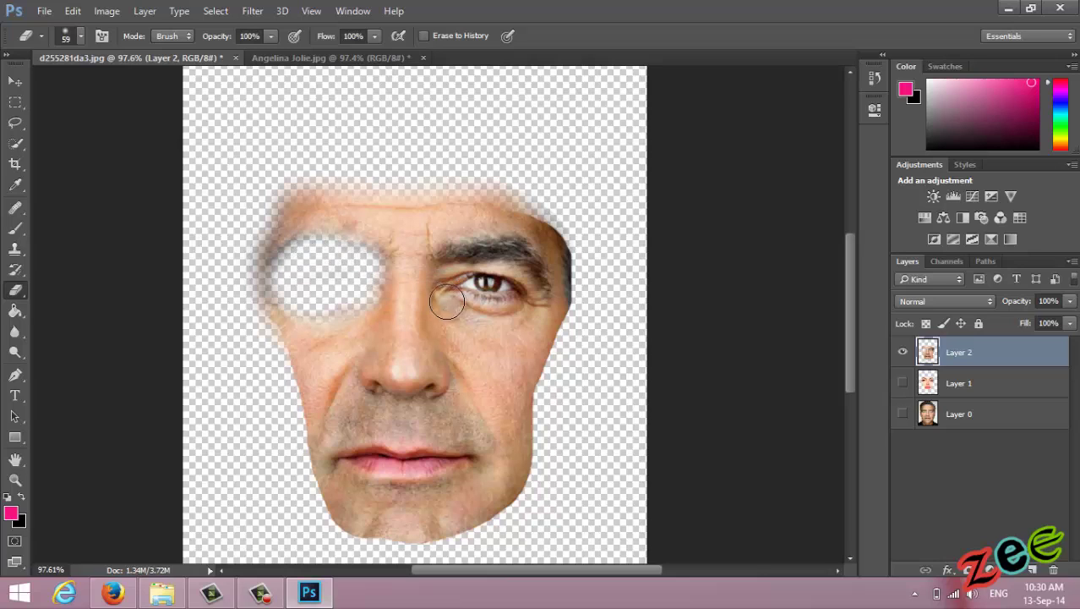
mouse_move(454, 292)
mouse_down()
mouse_move(510, 298)
mouse_move(454, 263)
mouse_move(470, 271)
mouse_move(458, 264)
mouse_move(504, 256)
mouse_move(531, 293)
mouse_move(498, 296)
mouse_move(447, 277)
mouse_move(466, 254)
mouse_move(496, 252)
mouse_move(526, 285)
mouse_move(514, 300)
mouse_move(494, 300)
mouse_move(459, 267)
mouse_move(509, 255)
mouse_move(523, 283)
mouse_move(514, 288)
mouse_move(465, 262)
mouse_up()
- Show Layers 1 and 0 again and erase Layer 2 over the woman's eyebrows and around her eyes
click(903, 383)
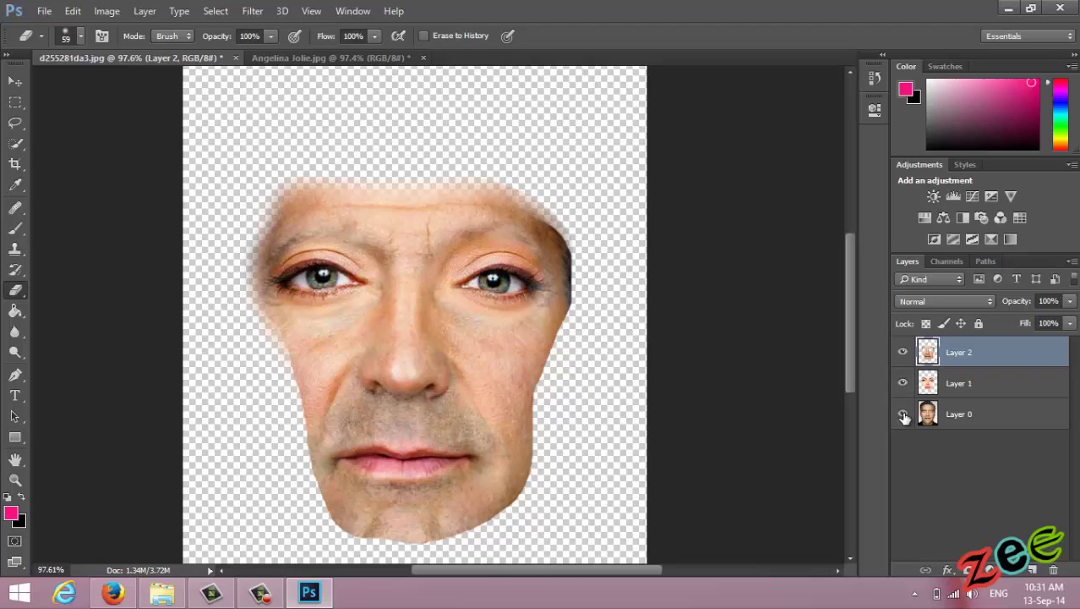
click(903, 414)
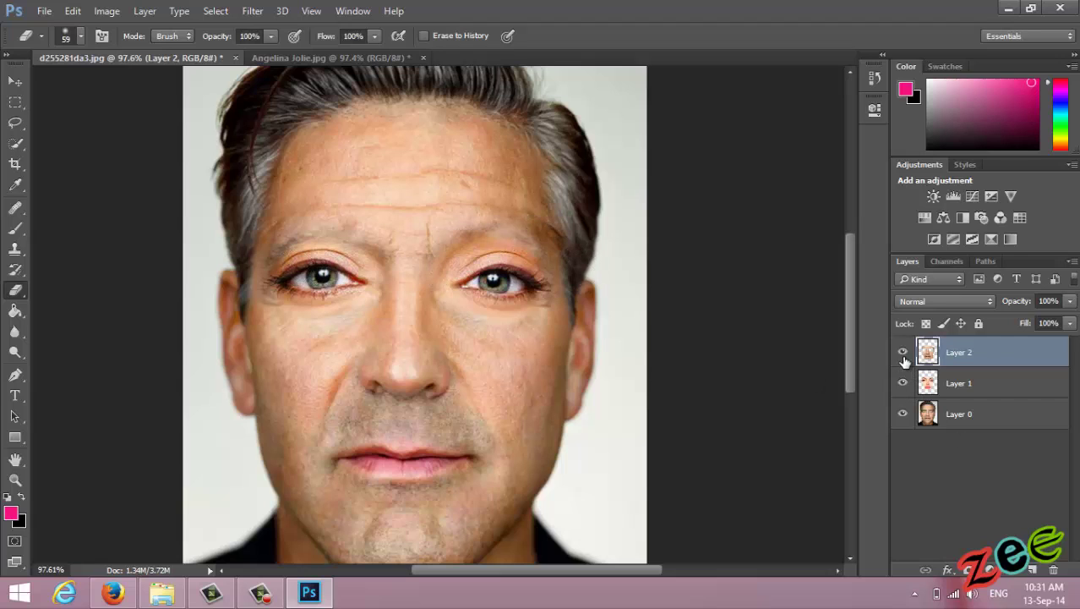
mouse_move(458, 241)
mouse_down()
mouse_move(538, 238)
mouse_move(526, 227)
mouse_move(561, 238)
mouse_move(548, 240)
mouse_move(553, 287)
mouse_move(571, 289)
mouse_move(516, 280)
mouse_move(527, 288)
mouse_move(492, 246)
mouse_move(464, 240)
mouse_move(503, 234)
mouse_up()
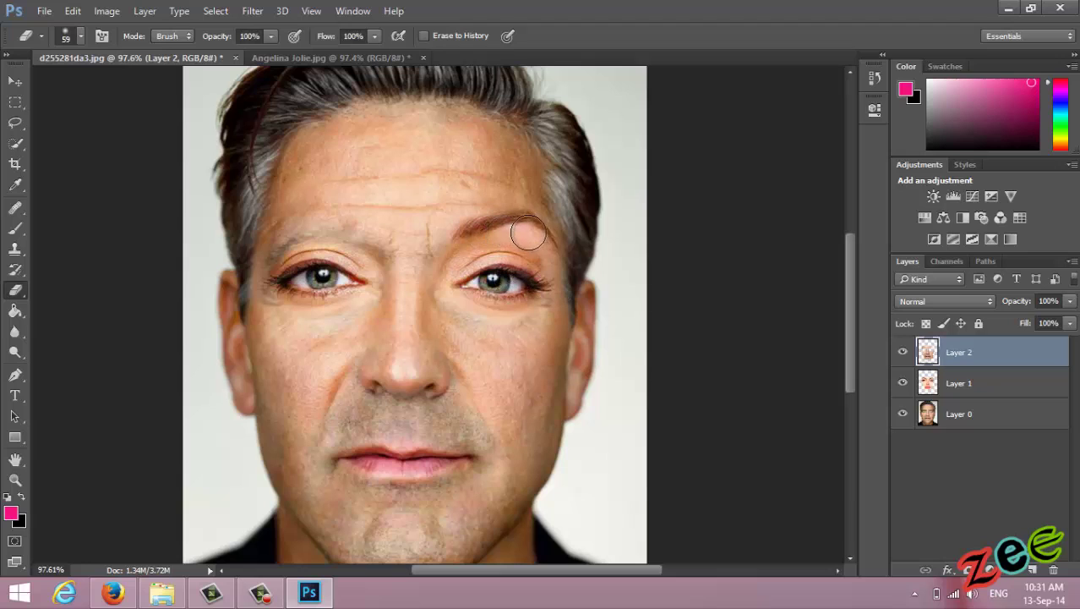
mouse_move(379, 234)
mouse_down()
mouse_move(333, 242)
mouse_move(349, 254)
mouse_move(358, 243)
mouse_move(336, 234)
mouse_move(346, 250)
mouse_move(337, 231)
mouse_move(300, 239)
mouse_move(294, 226)
mouse_move(269, 240)
mouse_move(263, 259)
mouse_move(291, 283)
mouse_move(279, 289)
mouse_move(309, 290)
mouse_move(281, 291)
mouse_move(292, 256)
mouse_move(352, 242)
mouse_move(302, 223)
mouse_move(365, 250)
mouse_move(331, 227)
mouse_move(291, 229)
mouse_move(227, 287)
mouse_move(204, 289)
mouse_move(239, 287)
mouse_move(195, 288)
mouse_up()
mouse_move(494, 258)
mouse_down()
mouse_move(460, 251)
mouse_move(468, 237)
mouse_move(515, 231)
mouse_move(545, 244)
mouse_move(508, 301)
mouse_move(436, 302)
mouse_move(529, 328)
mouse_move(414, 317)
mouse_move(429, 306)
mouse_move(517, 346)
mouse_move(397, 310)
mouse_move(444, 353)
mouse_move(313, 413)
mouse_move(468, 422)
mouse_move(375, 464)
mouse_move(431, 454)
mouse_move(390, 439)
mouse_up()
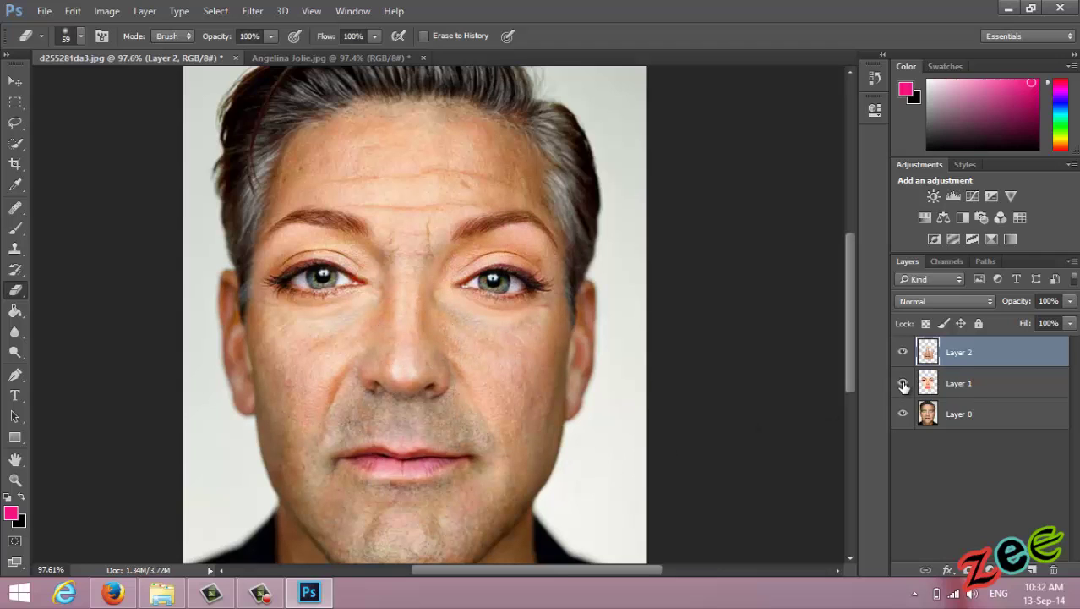
- Hide Layers 1 and 0 so that only the erased texture layer is displayed
click(903, 385)
click(903, 384)
click(903, 413)
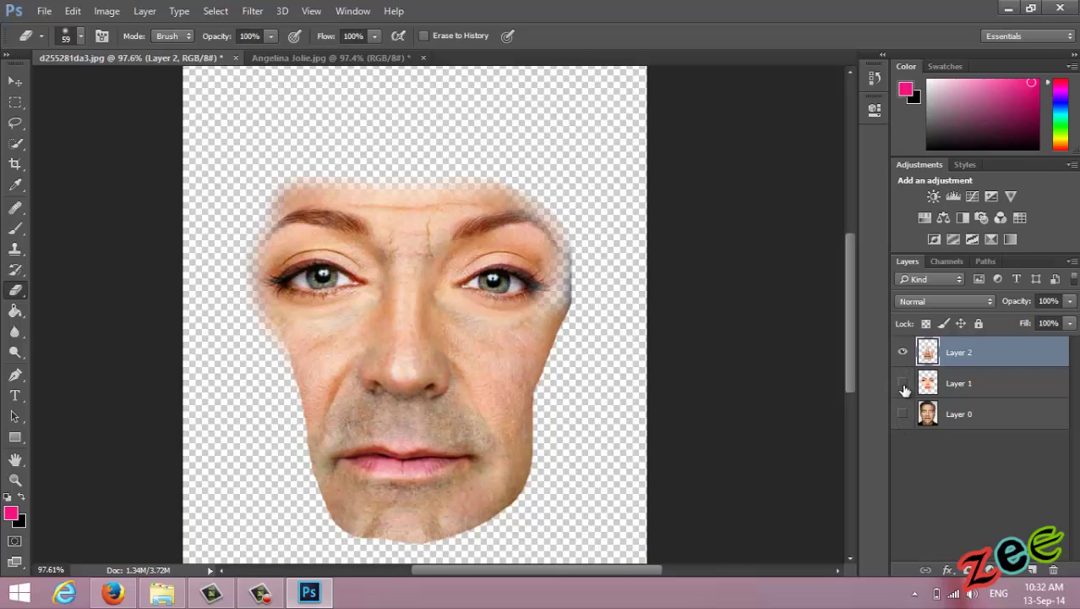
click(902, 384)
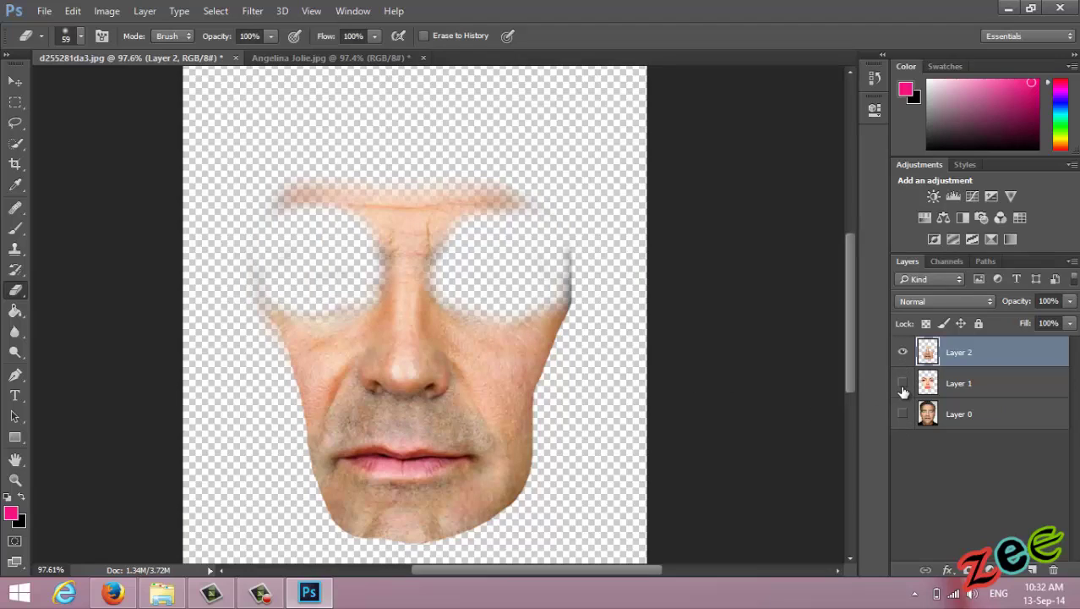
- Show Layer 1, lower Layer 2's opacity to 28%, and erase Layer 2 over the woman's lips
click(903, 385)
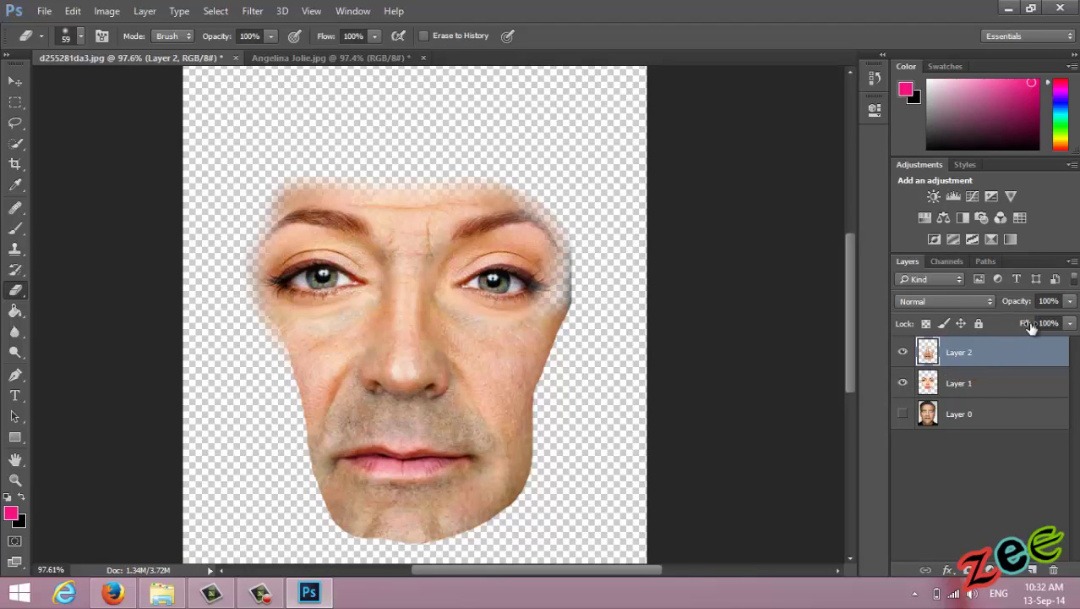
drag(1010, 303, 959, 302)
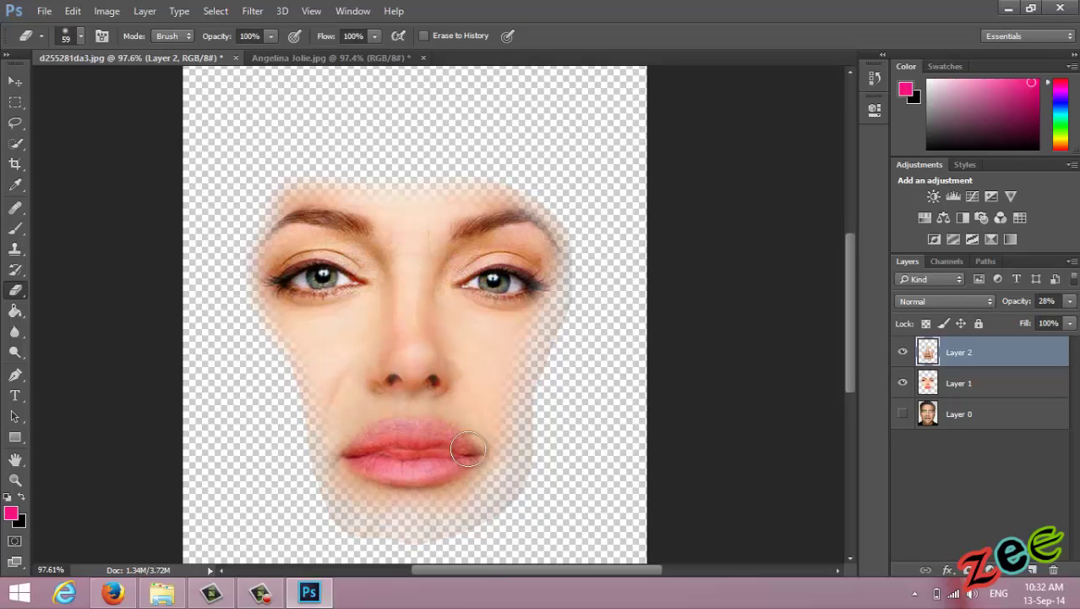
scroll(468, 448, up, 4)
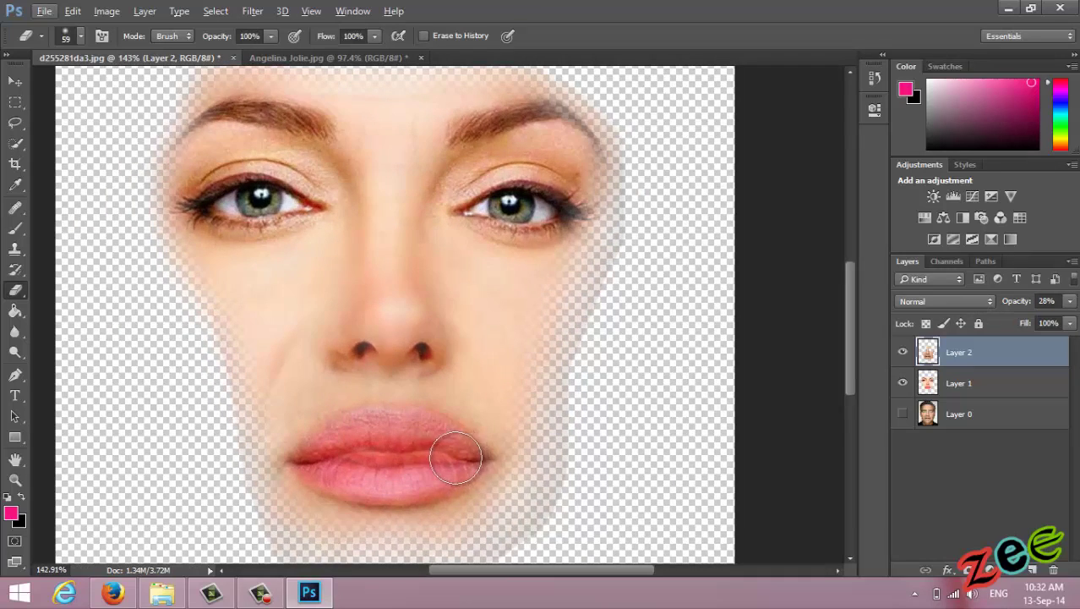
mouse_move(456, 457)
mouse_down()
mouse_move(317, 456)
mouse_move(360, 461)
mouse_up()
mouse_move(340, 466)
mouse_down()
mouse_move(419, 478)
mouse_move(451, 456)
mouse_move(398, 430)
mouse_move(367, 428)
mouse_move(321, 453)
mouse_move(309, 447)
mouse_move(345, 466)
mouse_move(326, 477)
mouse_move(453, 471)
mouse_move(478, 456)
mouse_up()
- Restore Layer 2 to 100% opacity, hide Layer 1, and erase the remaining traces around Layer 2's mouth opening
drag(1011, 302, 1070, 304)
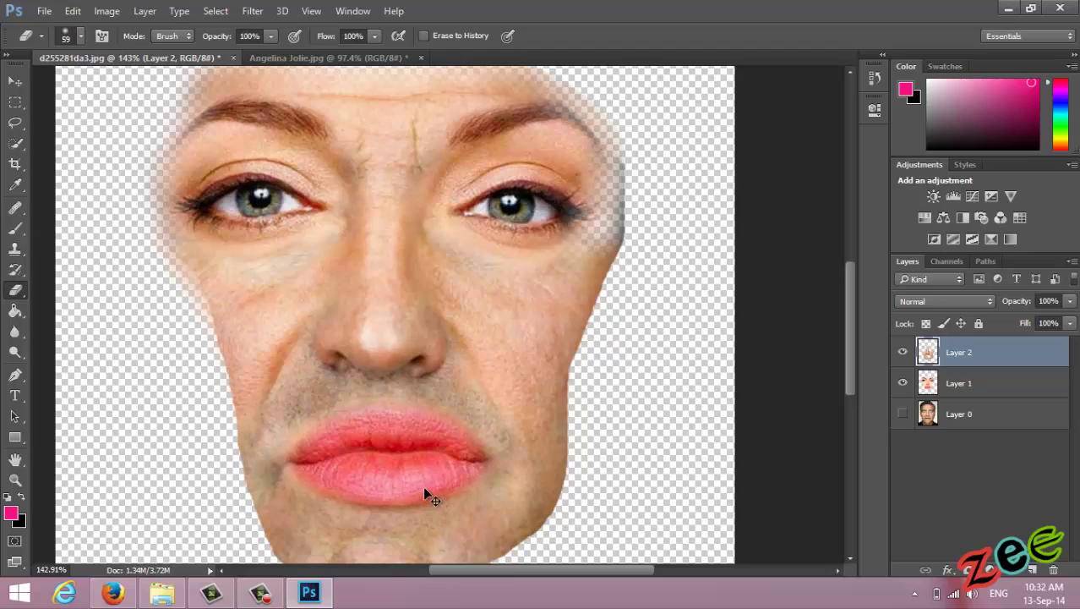
click(904, 385)
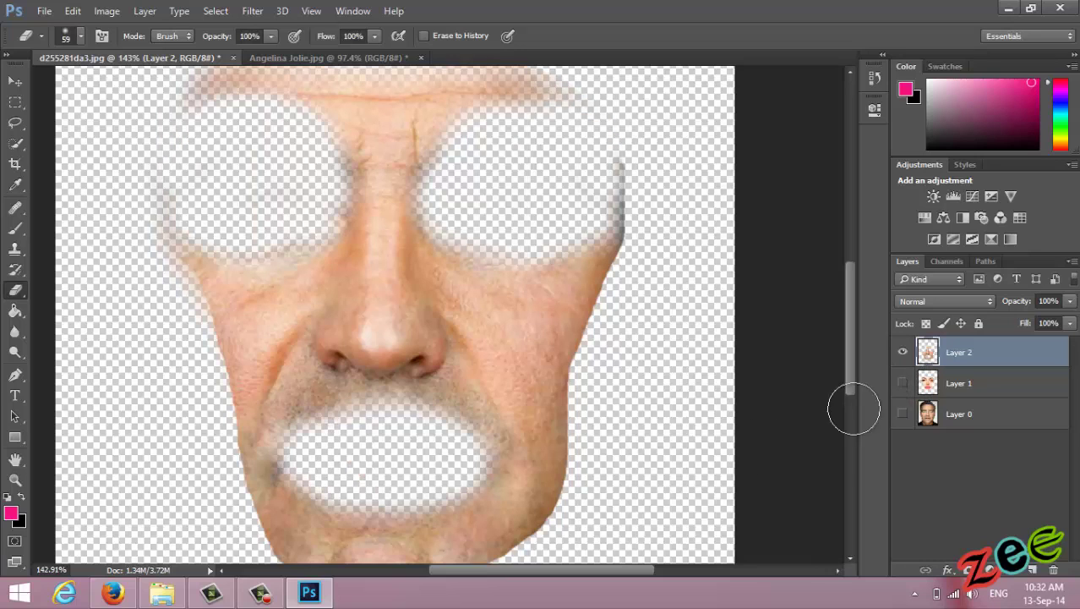
mouse_move(475, 450)
mouse_down()
mouse_move(363, 463)
mouse_move(301, 467)
mouse_up()
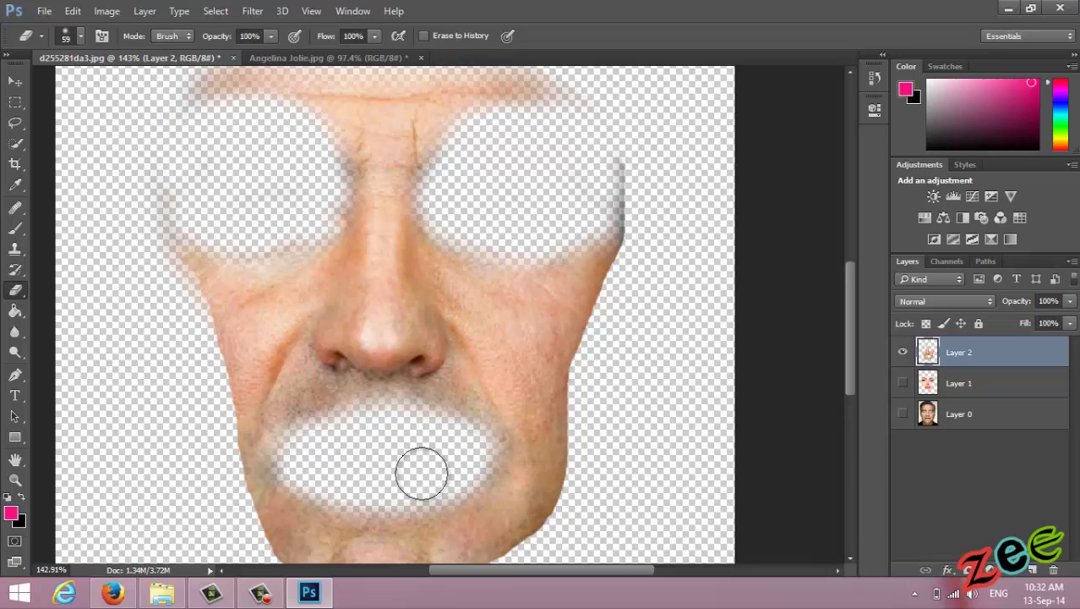
- Lasso the cheek folds and upper-lip area around the nose on Layer 2 and copy it to a new layer
click(15, 123)
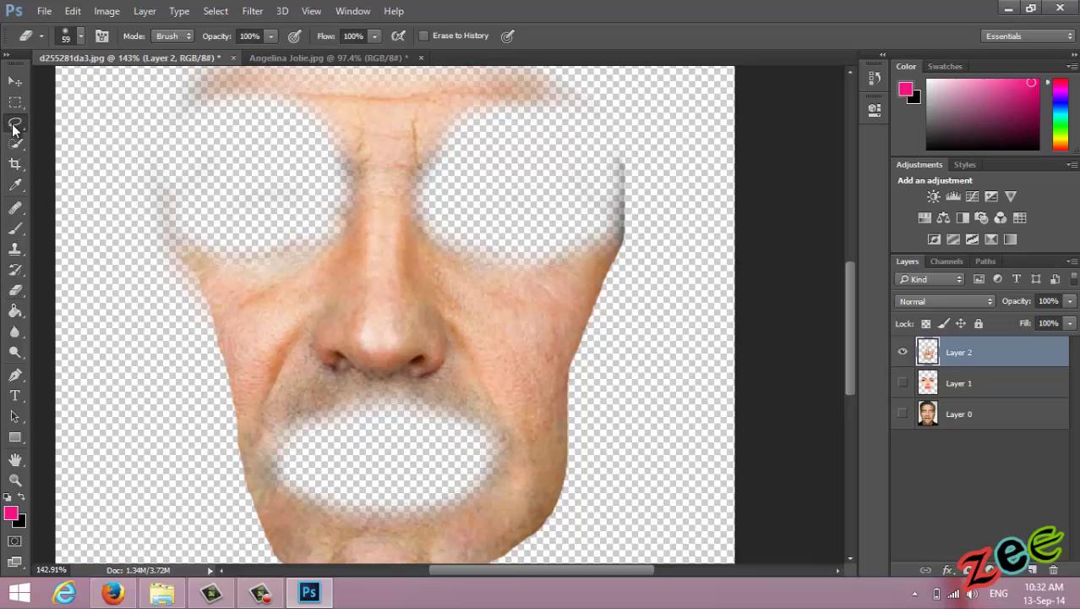
mouse_move(266, 463)
mouse_down()
mouse_move(327, 413)
mouse_move(517, 457)
mouse_up()
mouse_move(569, 408)
mouse_down()
mouse_move(564, 375)
mouse_move(494, 324)
mouse_move(456, 307)
mouse_move(446, 331)
mouse_up()
mouse_move(452, 367)
mouse_down()
mouse_move(430, 386)
mouse_move(339, 385)
mouse_up()
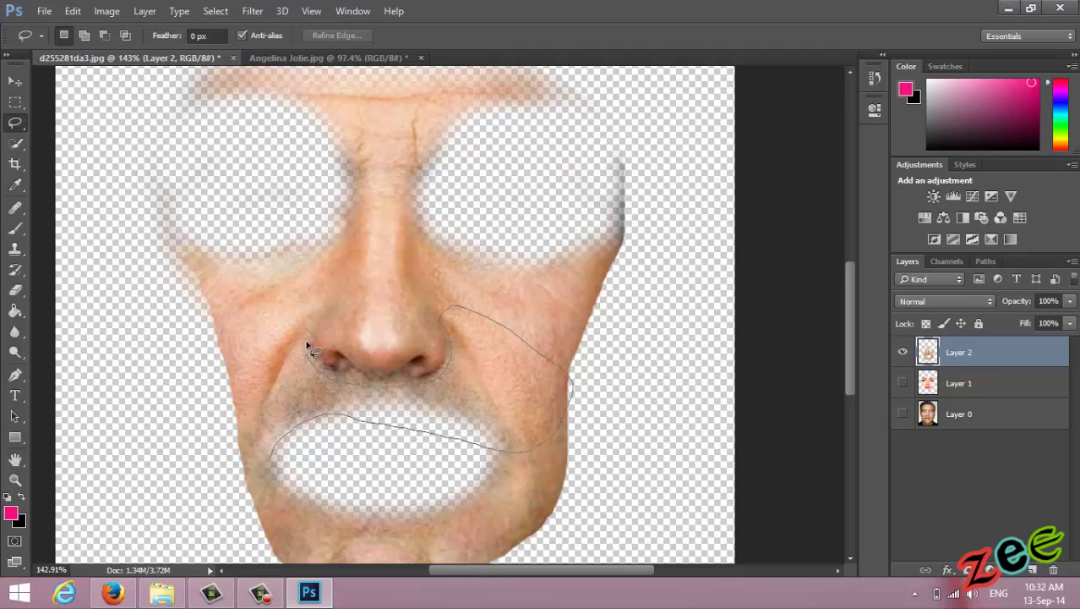
mouse_move(322, 296)
mouse_down()
mouse_move(270, 299)
mouse_move(215, 348)
mouse_move(202, 397)
mouse_move(242, 464)
mouse_up()
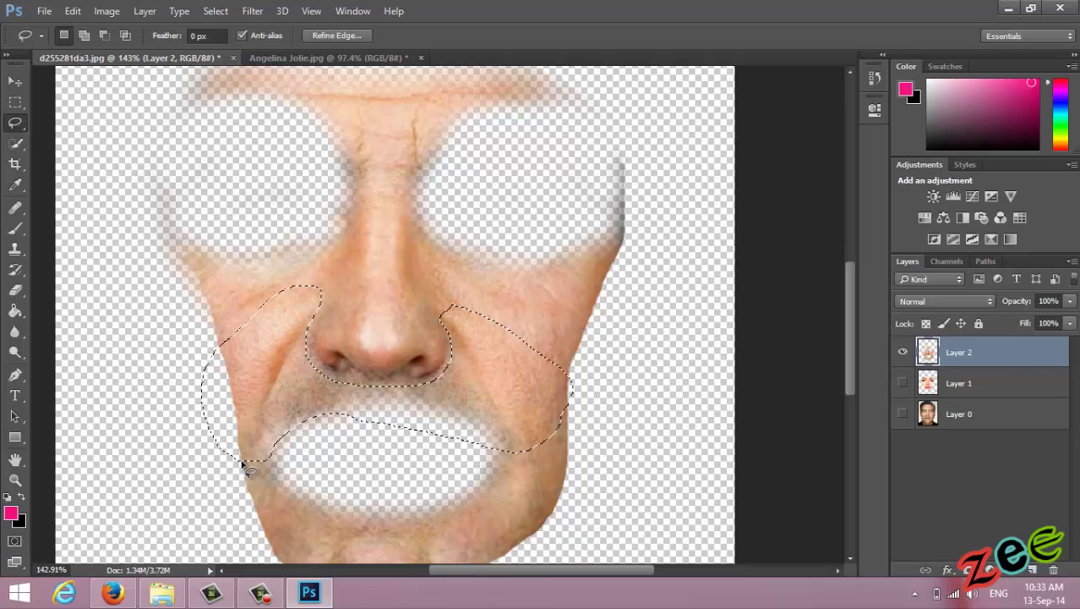
right_click(464, 397)
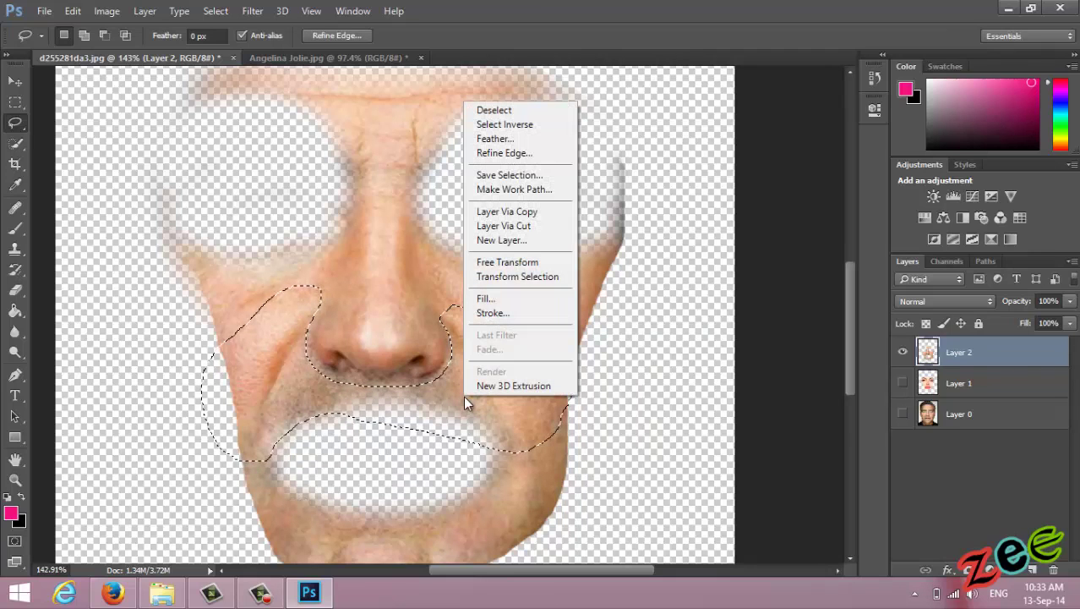
click(506, 213)
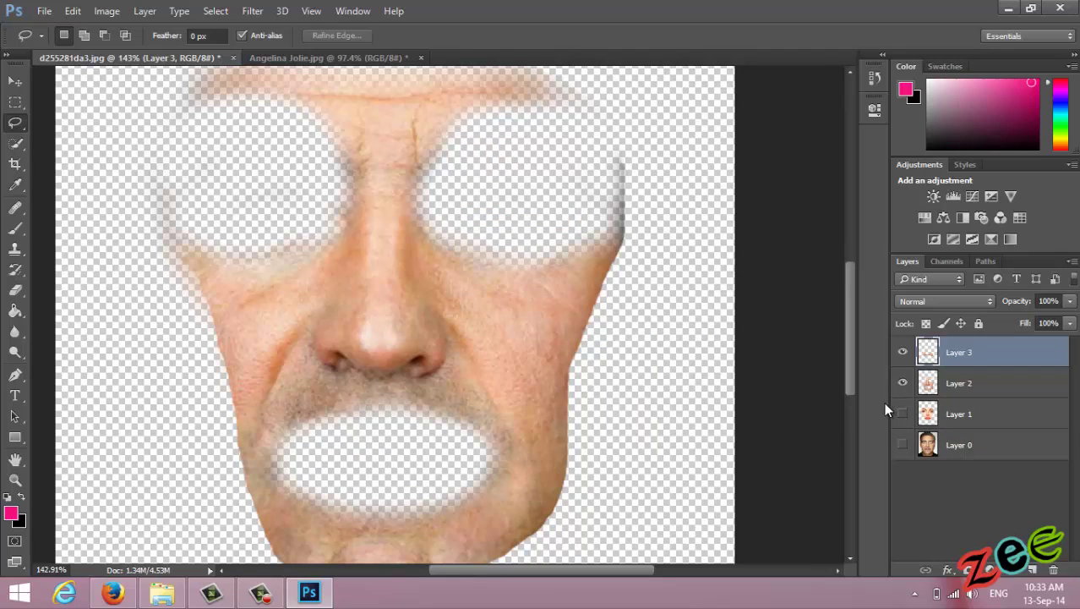
- Load Layer 3's outline as a selection, delete that area from Layer 2, and show Layers 3, 1 and 0
ctrl+click(930, 357)
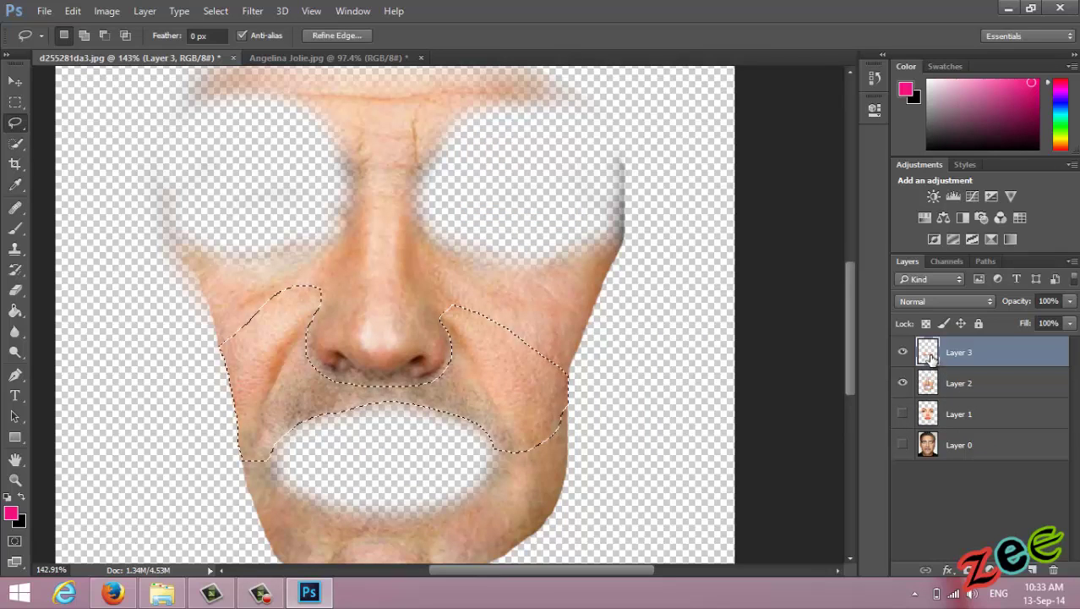
click(931, 385)
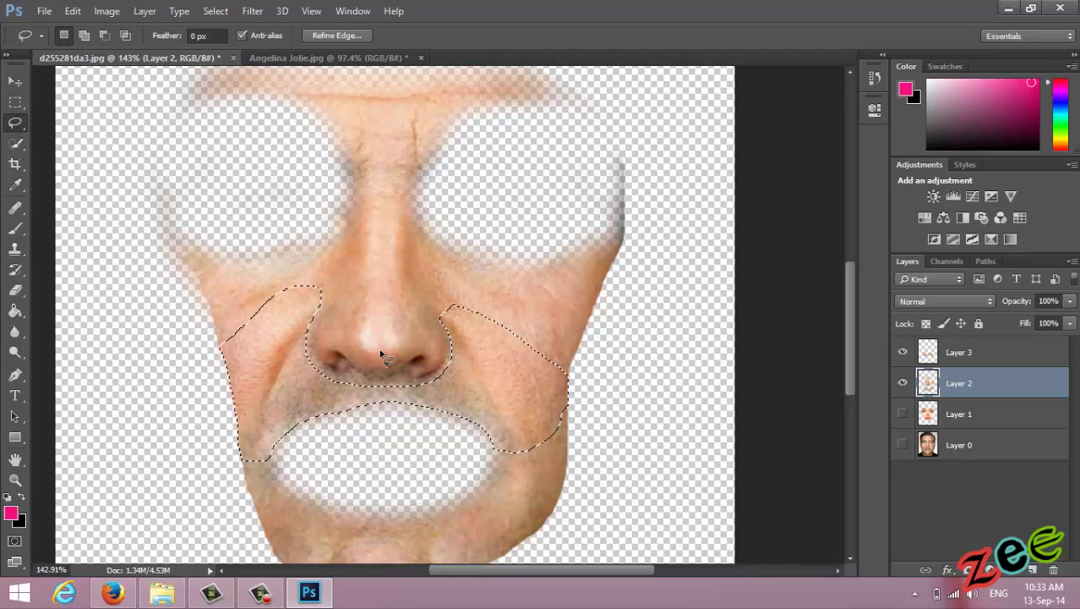
click(903, 353)
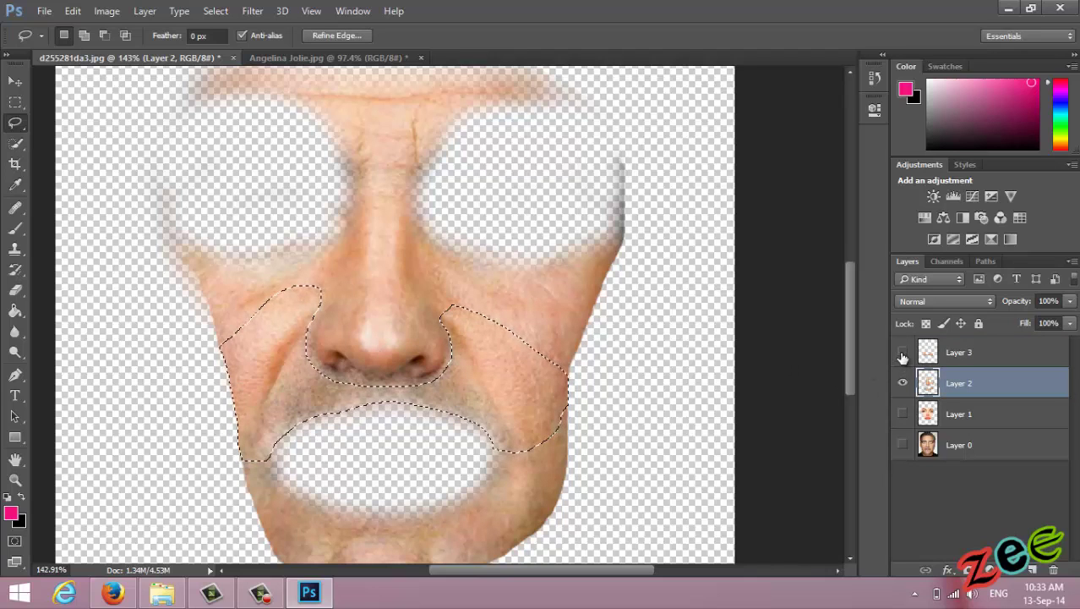
click(902, 413)
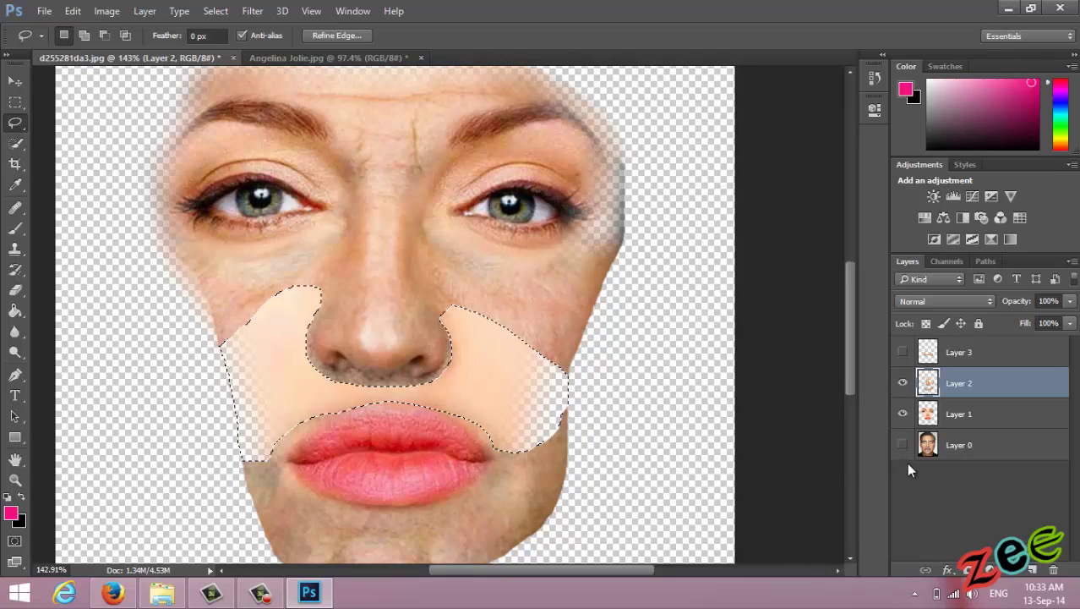
click(903, 444)
click(903, 351)
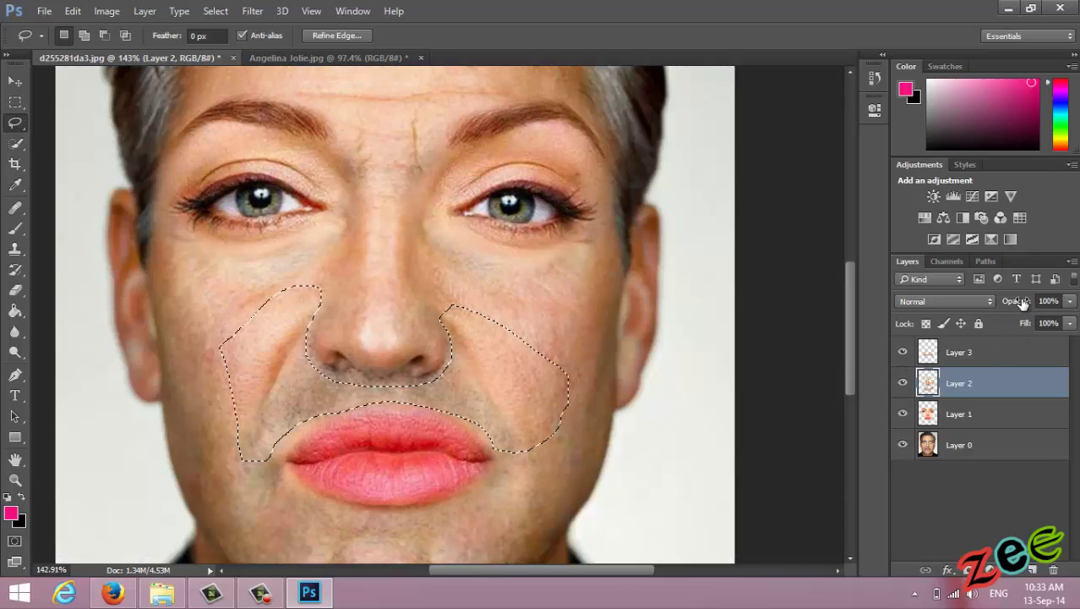
- Clear the selection and set Layer 3's opacity to 58%
drag(1022, 303, 961, 296)
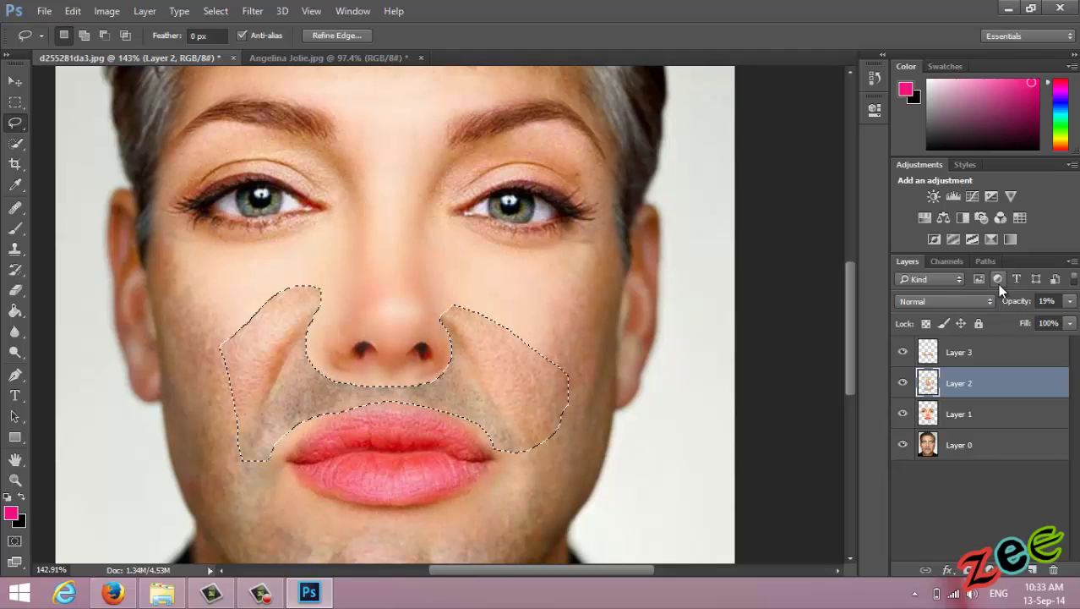
drag(1012, 306, 1006, 306)
click(938, 356)
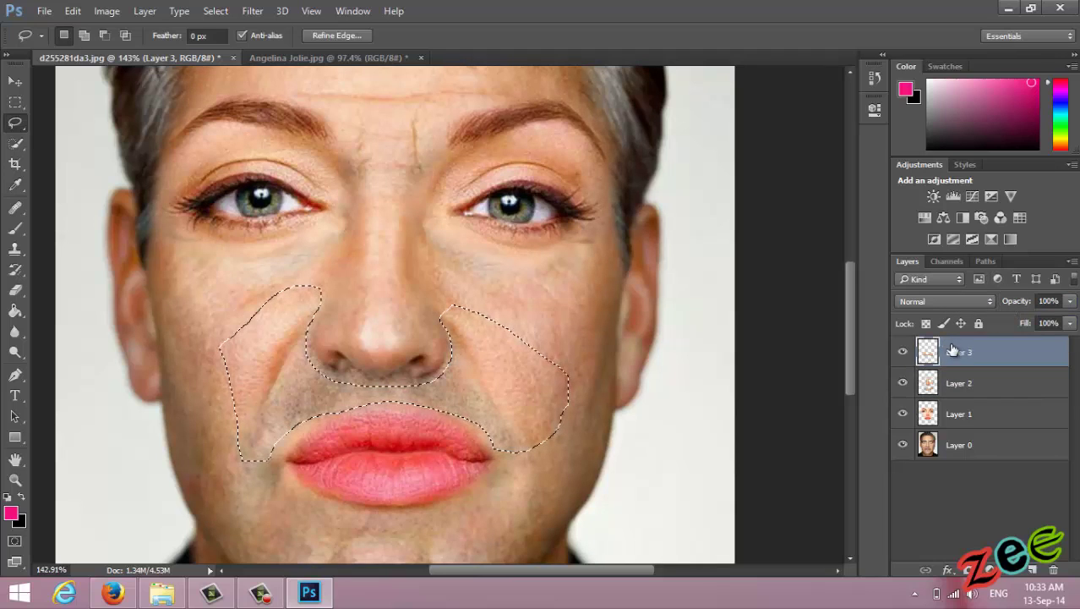
click(571, 282)
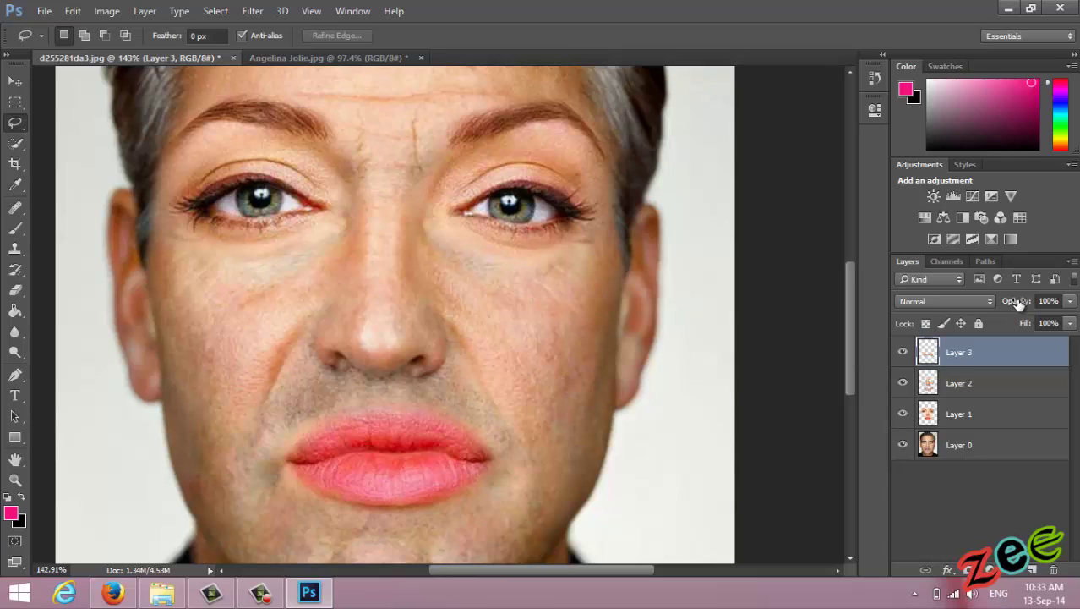
drag(1022, 304, 1016, 304)
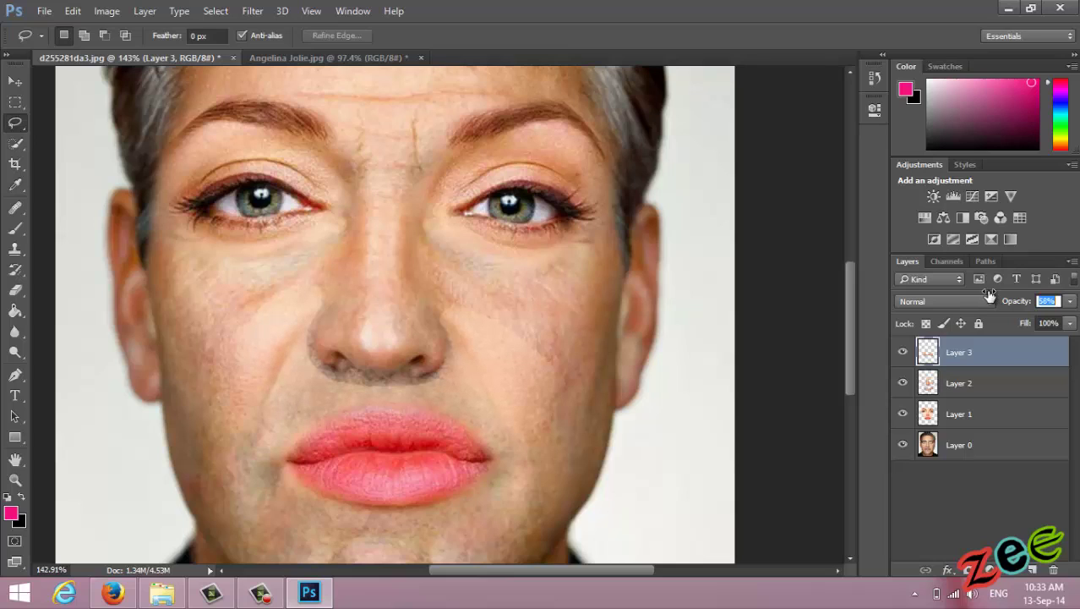
key(Return)
- Set Layer 2's opacity to 60%
click(949, 386)
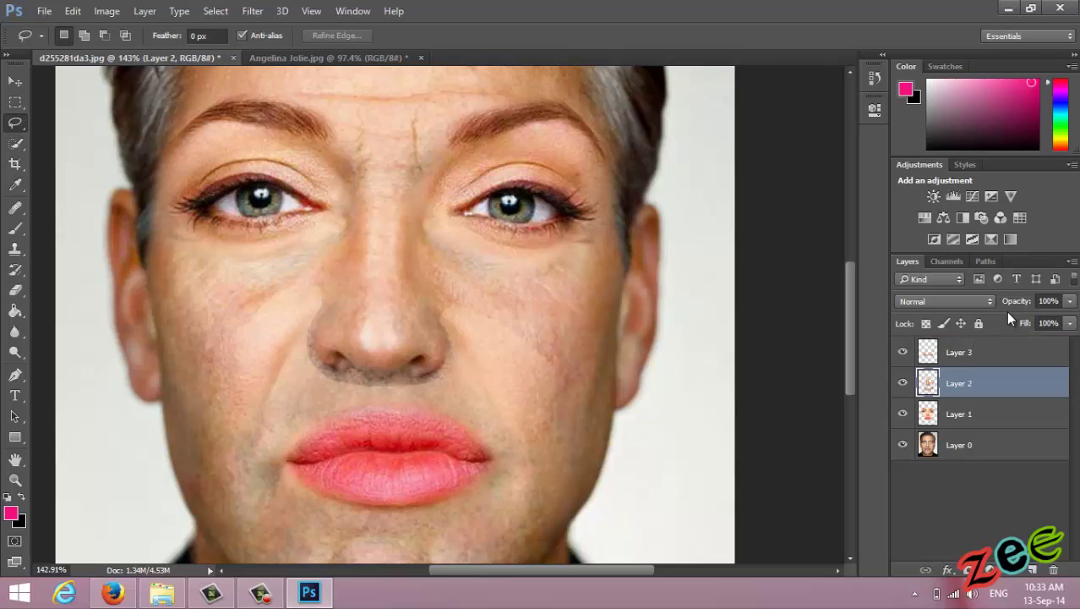
click(960, 357)
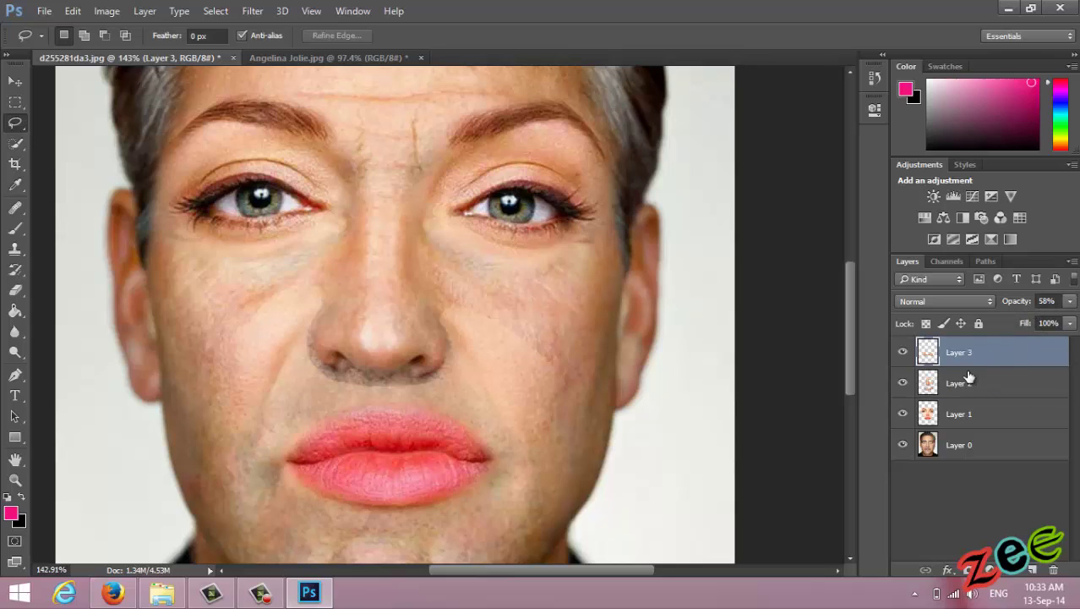
click(967, 382)
click(1047, 302)
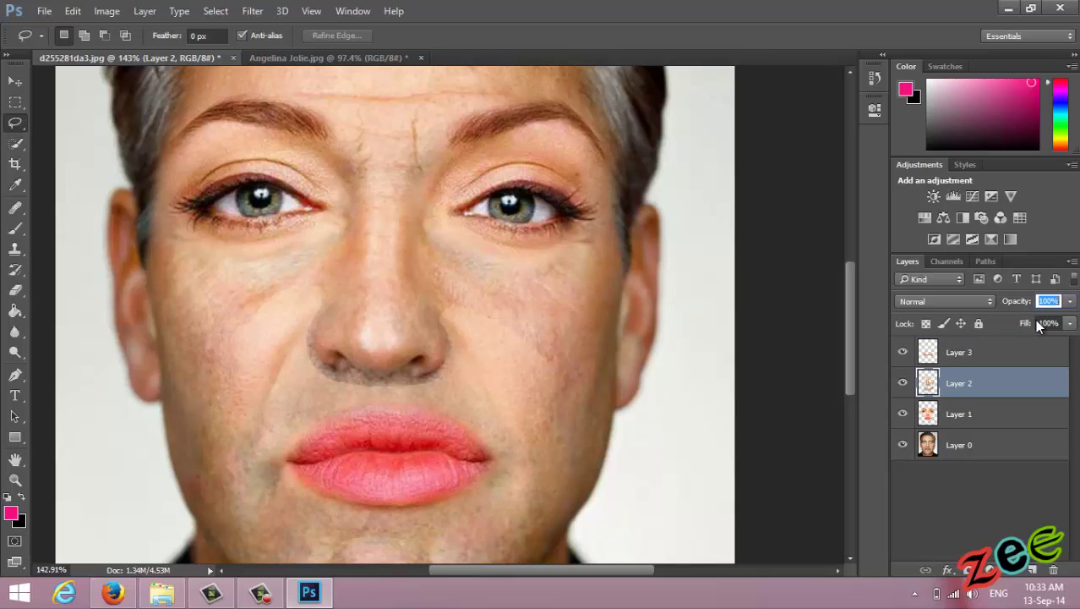
text(60)
key(Return)
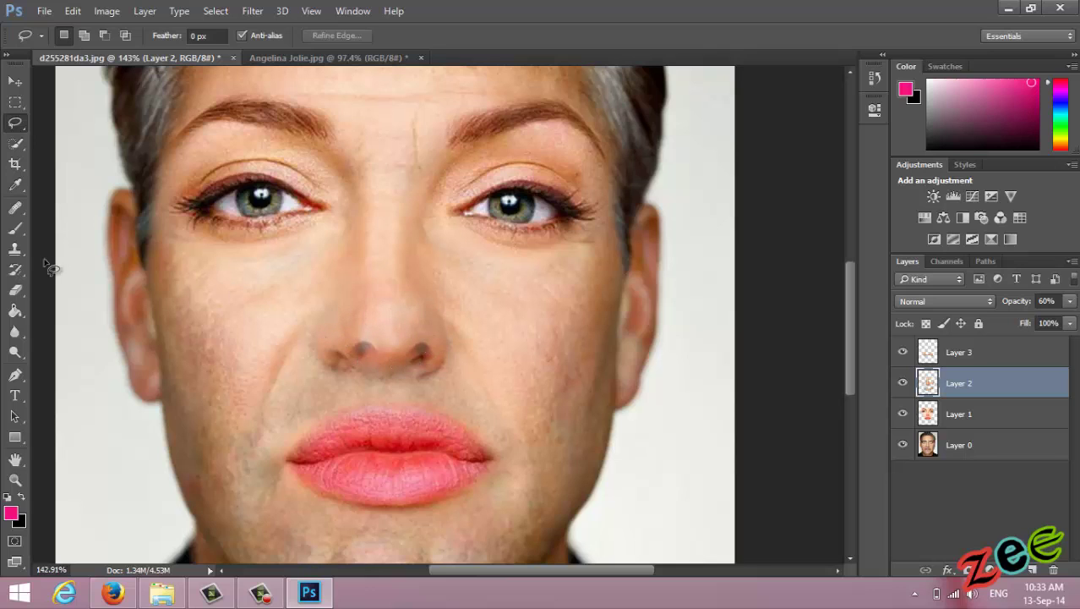
- Erase Layers 2 and 3 over the woman's nose tip and nostrils with the 59 px Eraser
click(14, 289)
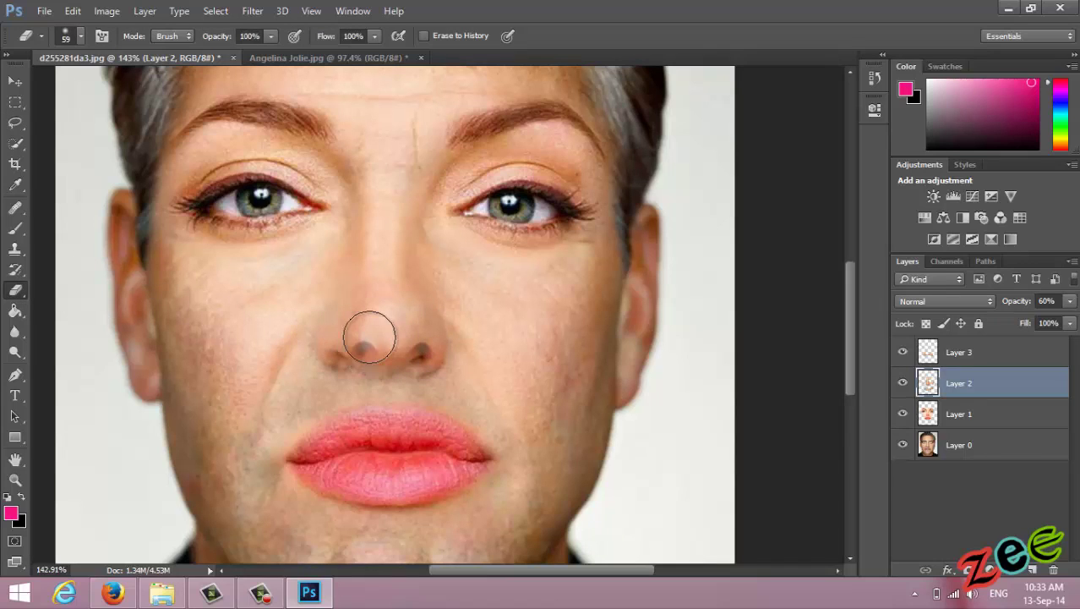
mouse_move(370, 337)
mouse_down()
mouse_move(379, 331)
mouse_move(351, 340)
mouse_move(415, 353)
mouse_move(408, 333)
mouse_up()
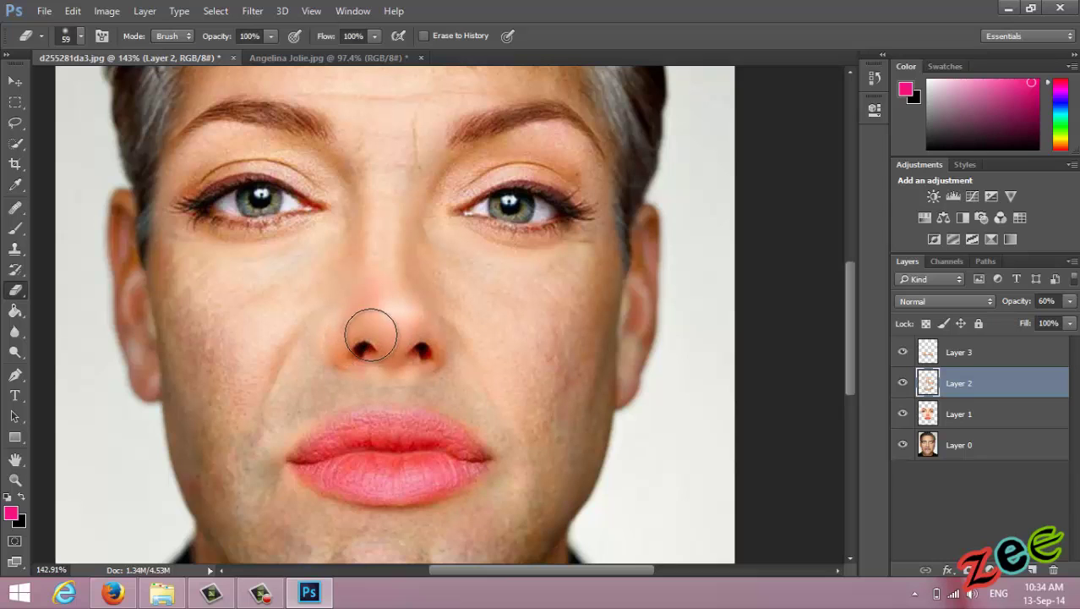
click(931, 355)
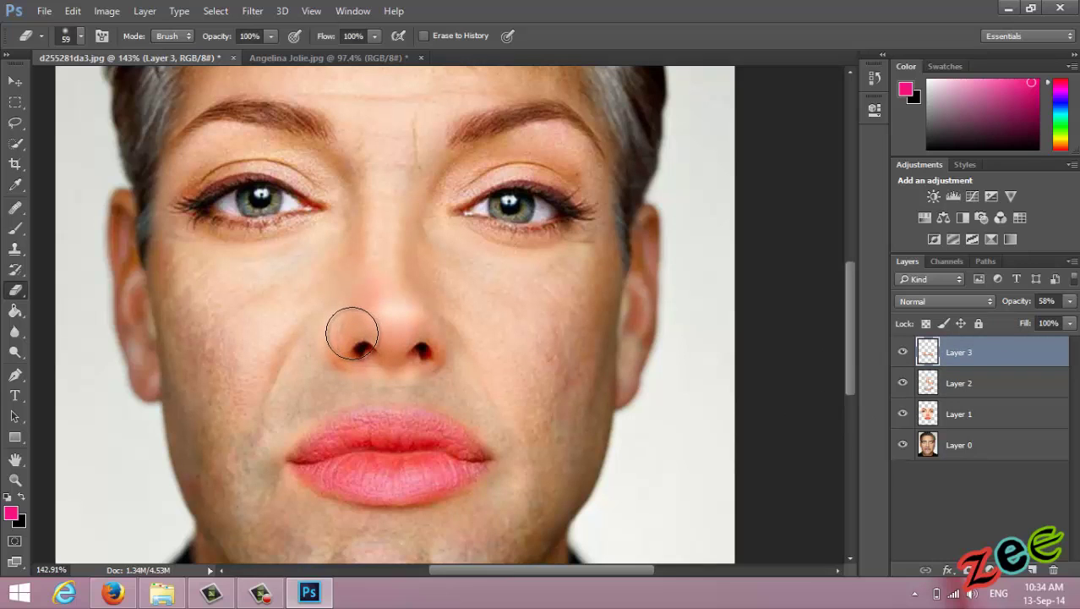
drag(344, 343, 382, 347)
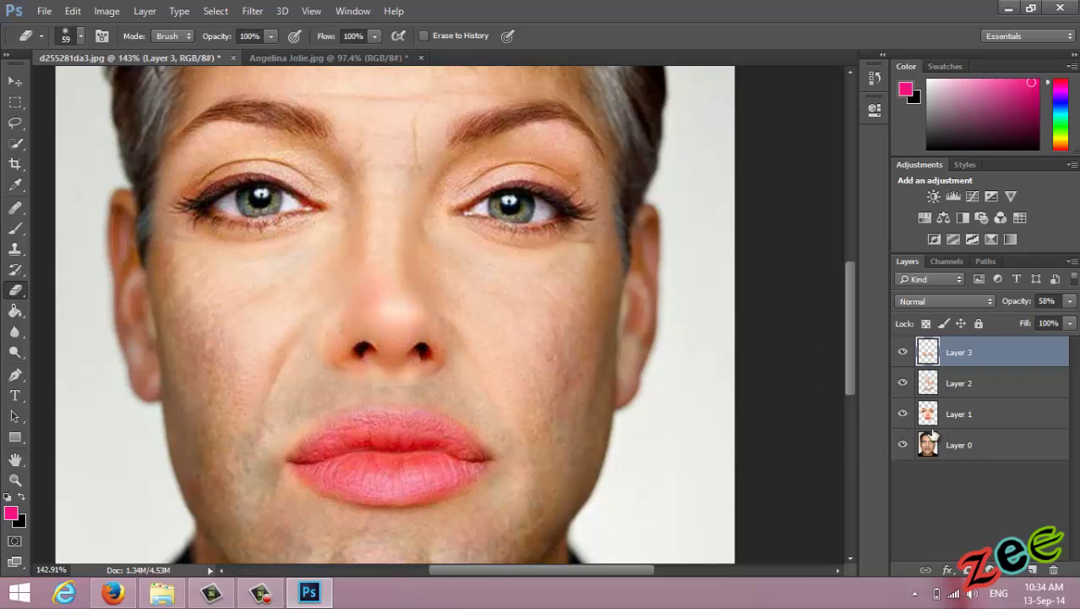
- Toggle the visibility of Layer 0 and Layer 1 to check how the face layers overlap
click(902, 445)
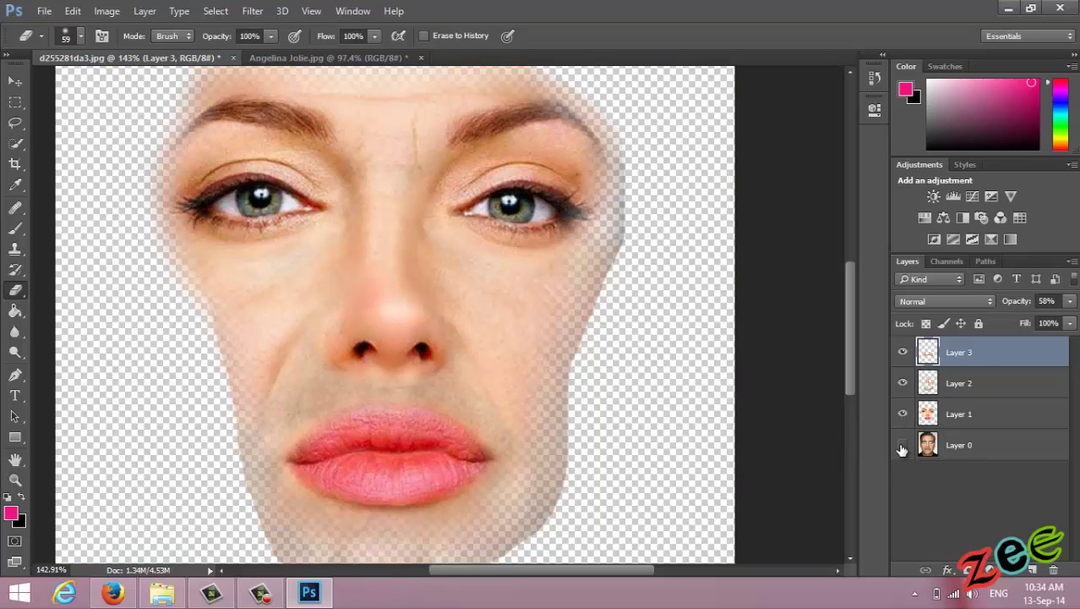
click(902, 445)
click(958, 419)
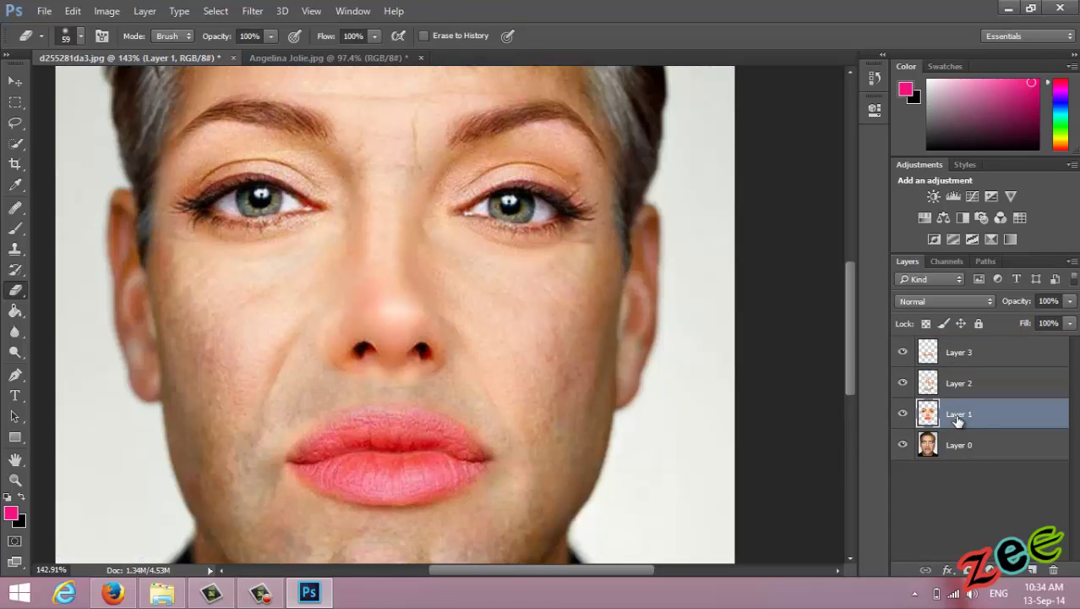
click(903, 414)
click(902, 414)
- Hide Layers 0 and 1 to isolate the skin texture layers, check Layer 3 alone, and make Layer 2 active
click(904, 445)
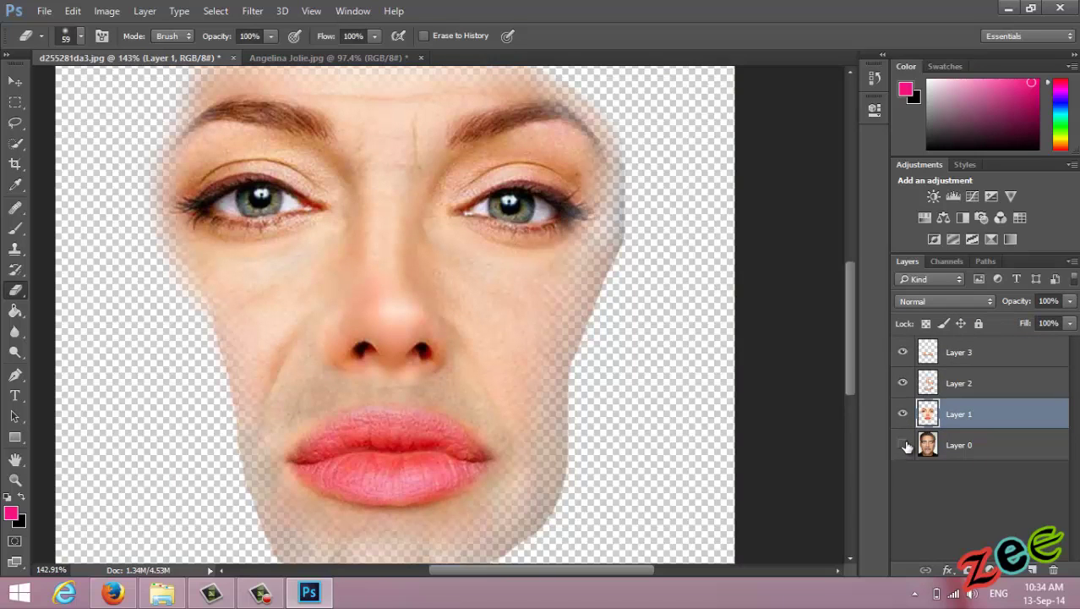
click(903, 414)
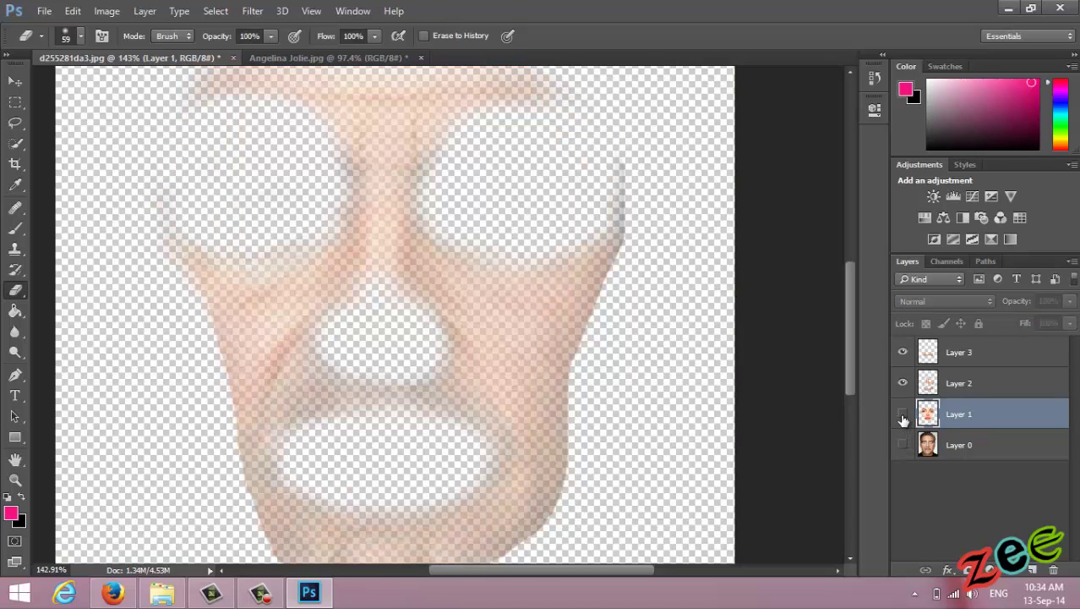
click(904, 384)
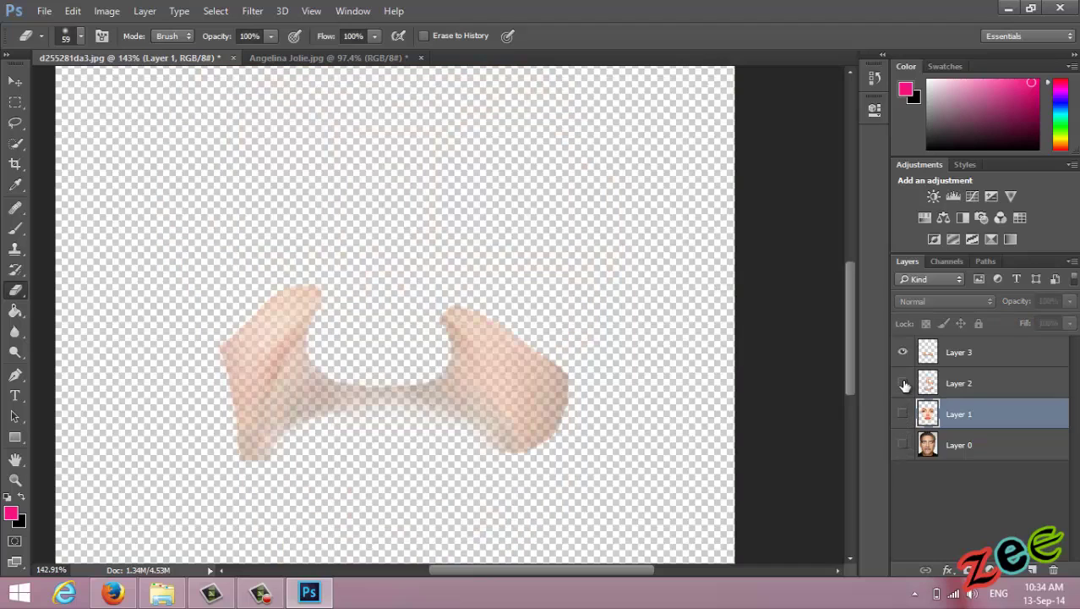
click(905, 384)
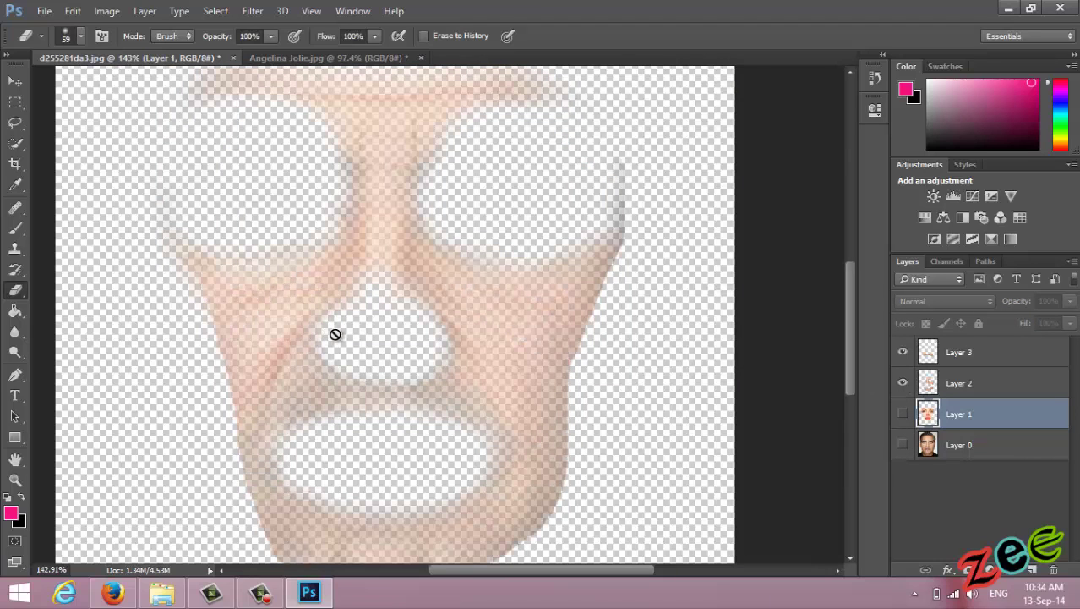
click(936, 390)
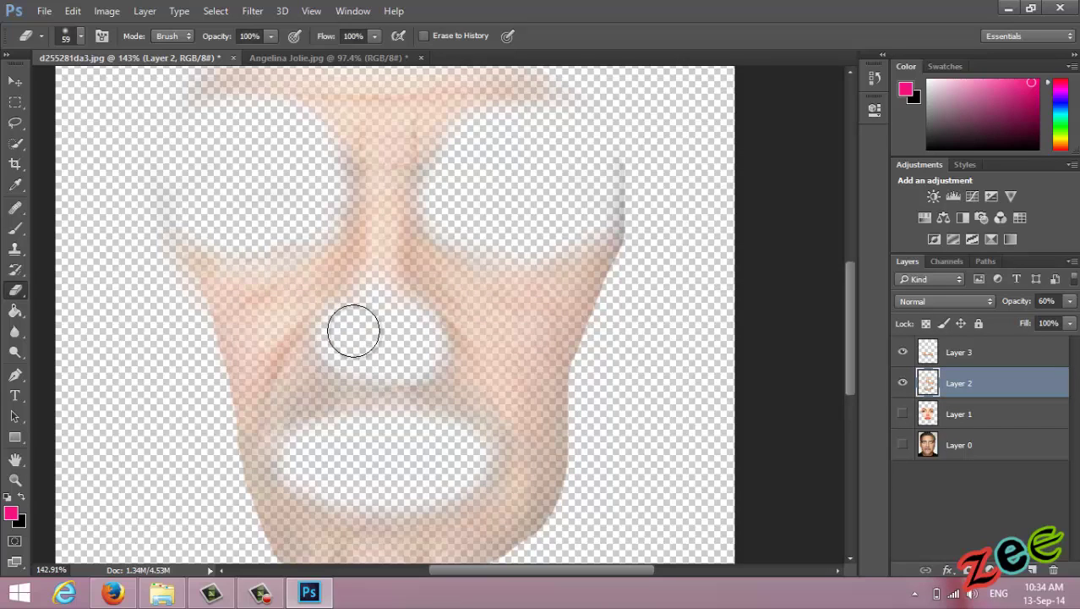
- Erase the remaining Layer 2 skin over the nose tip and show Layers 1 and 0 again
drag(348, 340, 408, 342)
click(903, 414)
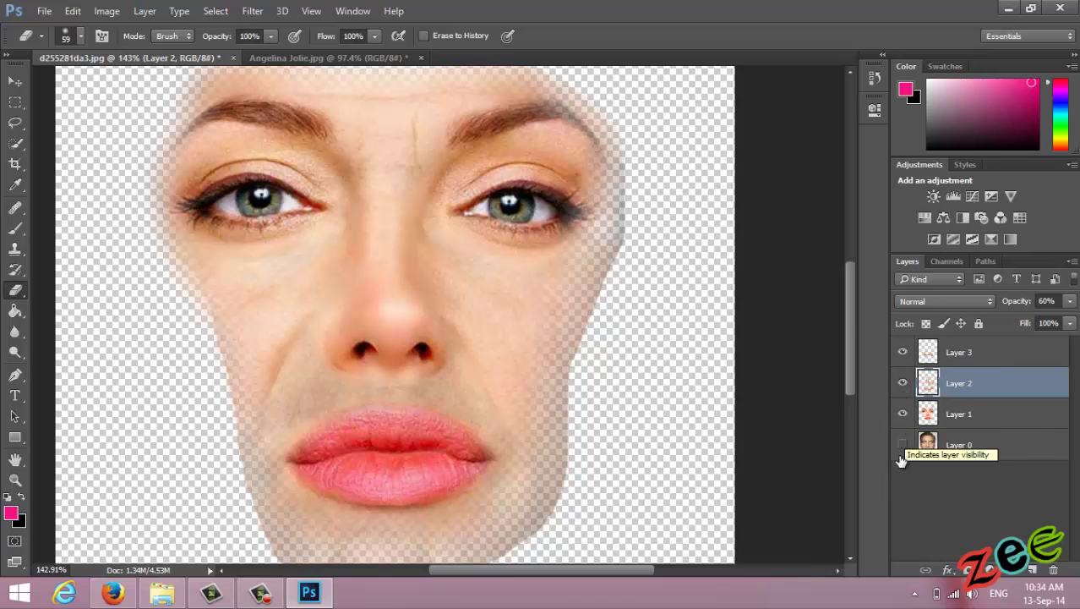
click(903, 445)
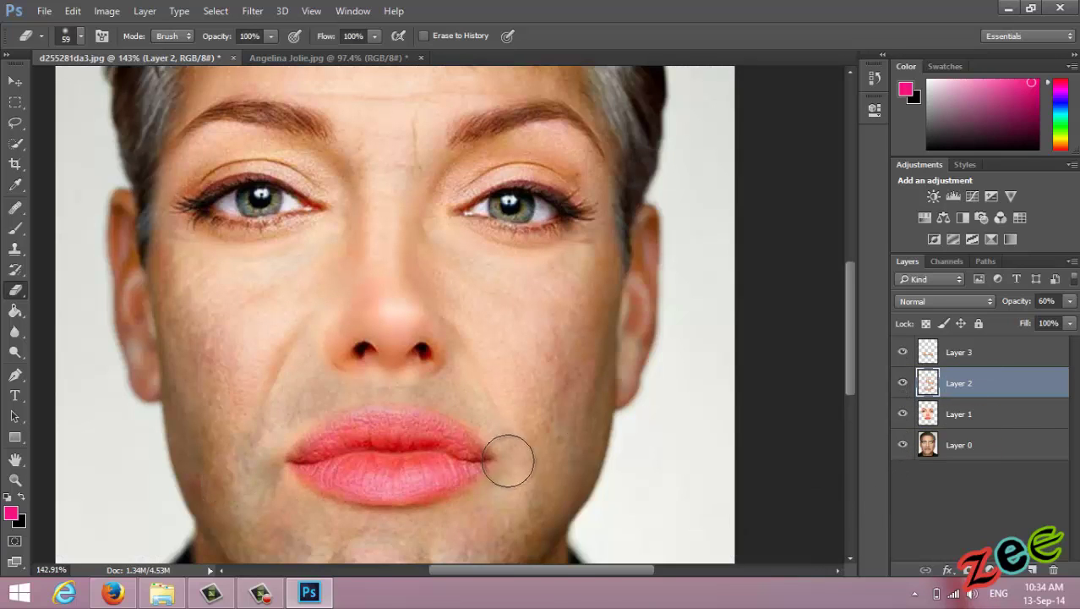
scroll(642, 423, up, 2)
scroll(667, 406, up, 3)
scroll(706, 393, down, 2)
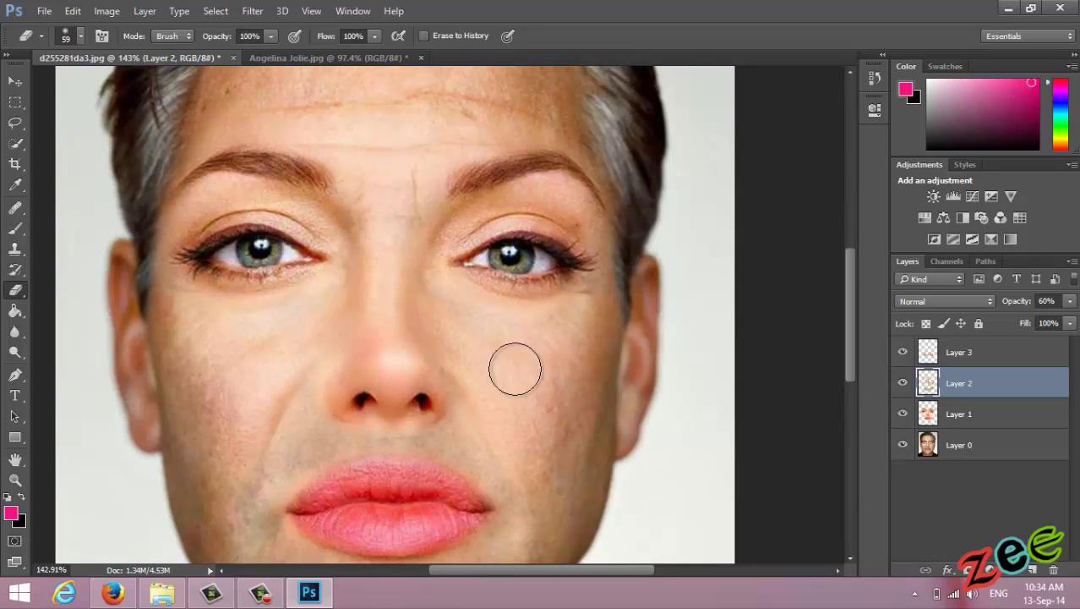
- Set Layer 3's opacity to 45% and erase it along both lower cheeks with the 59 px Eraser
click(960, 352)
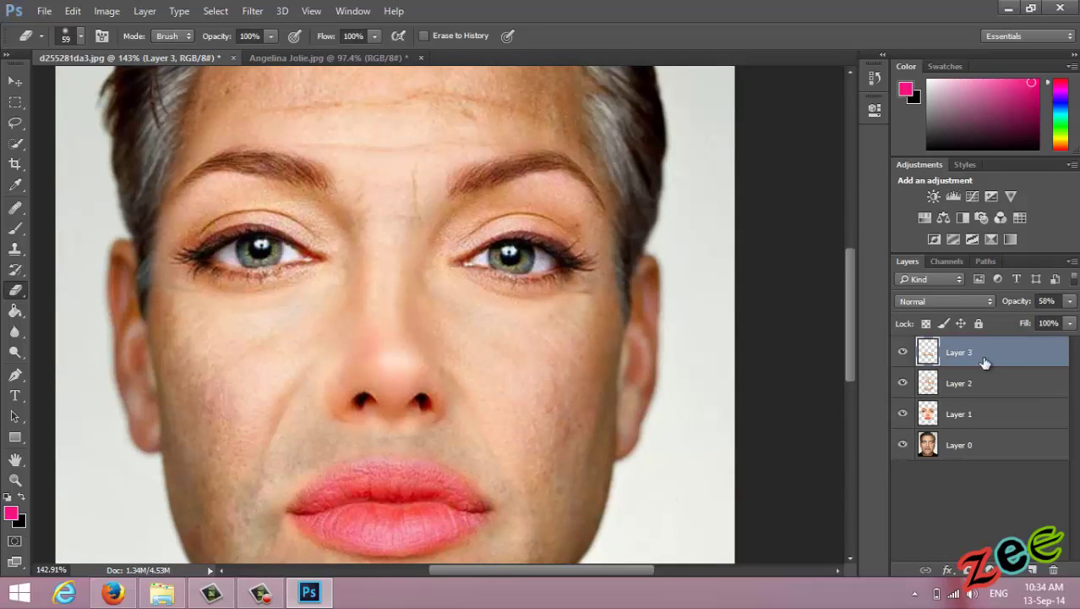
drag(1023, 305, 1020, 304)
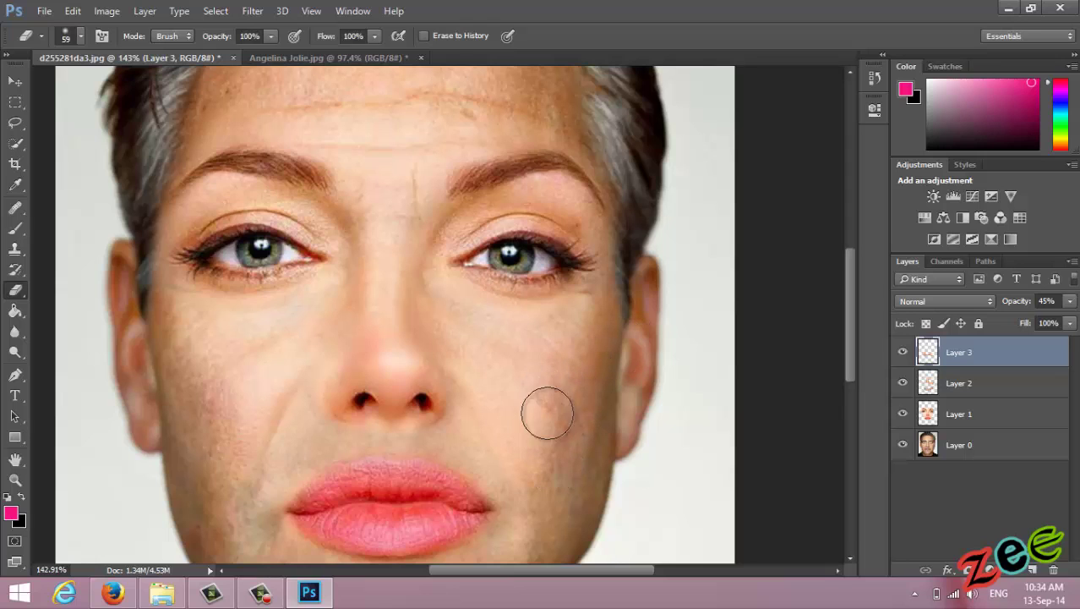
mouse_move(557, 428)
mouse_down()
mouse_move(571, 410)
mouse_move(552, 386)
mouse_move(613, 427)
mouse_move(575, 497)
mouse_up()
mouse_move(244, 405)
mouse_down()
mouse_move(201, 410)
mouse_move(212, 471)
mouse_move(190, 507)
mouse_up()
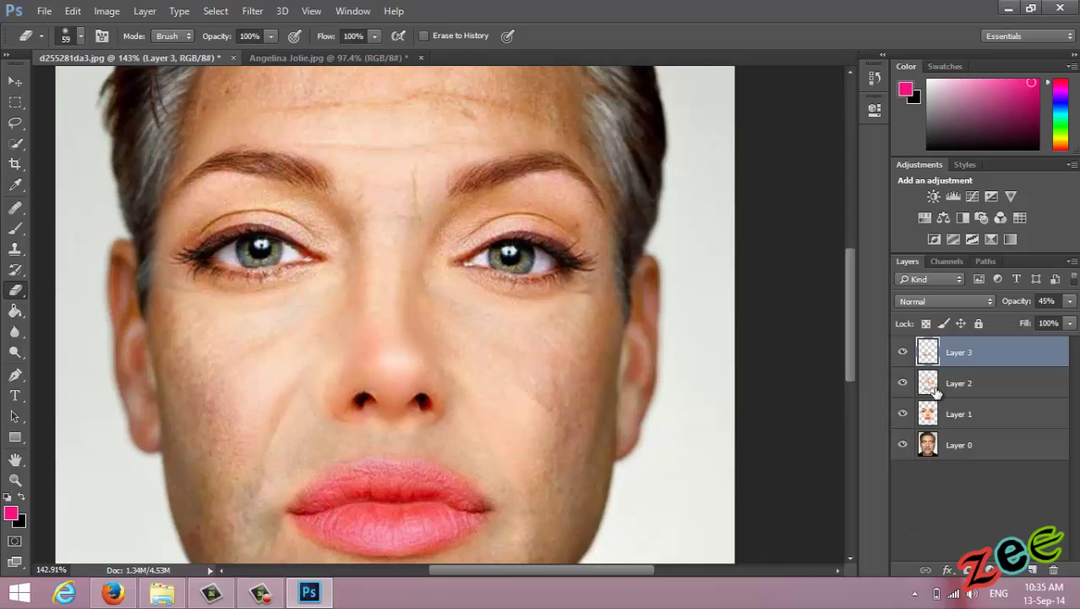
- Erase Layer 2's skin texture along both outer cheeks down to the jaw with the 59 px Eraser
click(934, 389)
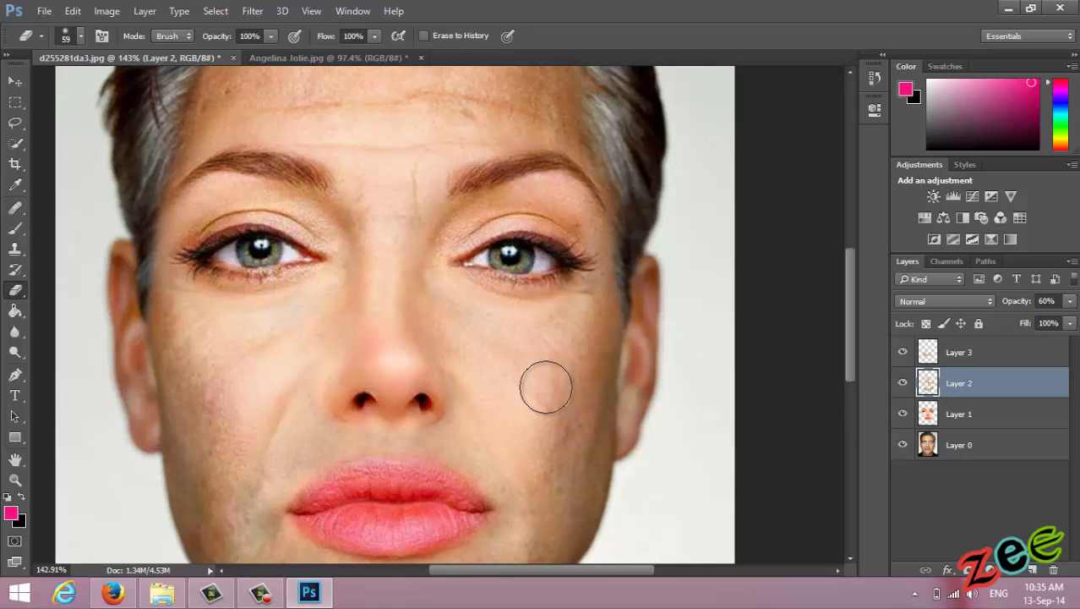
mouse_move(545, 388)
mouse_down()
mouse_move(599, 437)
mouse_move(535, 390)
mouse_move(600, 457)
mouse_move(603, 506)
mouse_move(582, 507)
mouse_move(574, 556)
mouse_up()
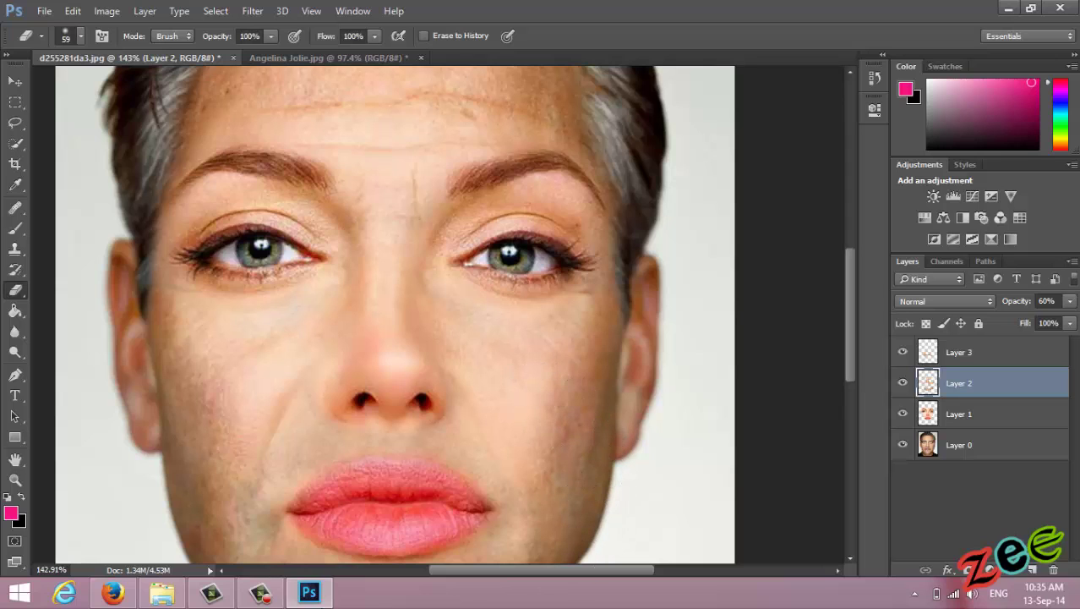
mouse_move(235, 447)
mouse_down()
mouse_move(191, 415)
mouse_move(151, 490)
mouse_move(138, 340)
mouse_move(171, 403)
mouse_up()
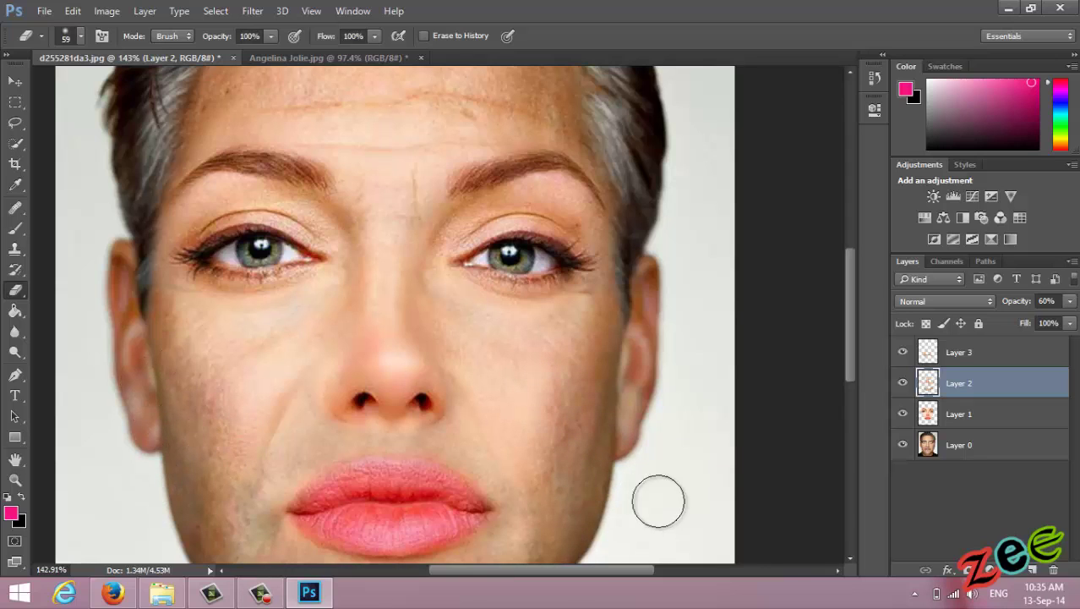
scroll(561, 317, down, 3)
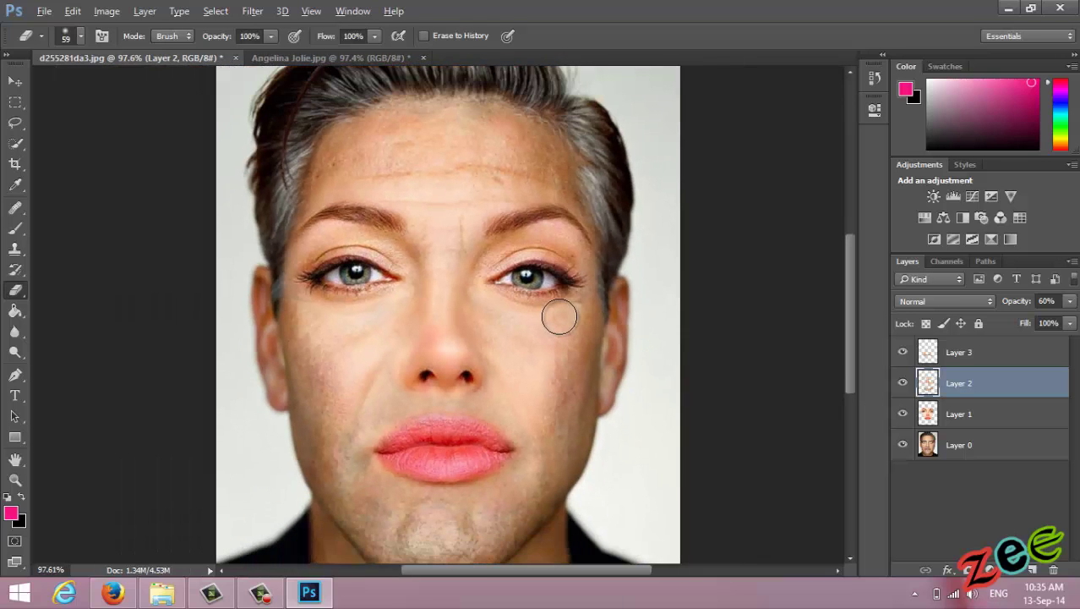
key(alt)
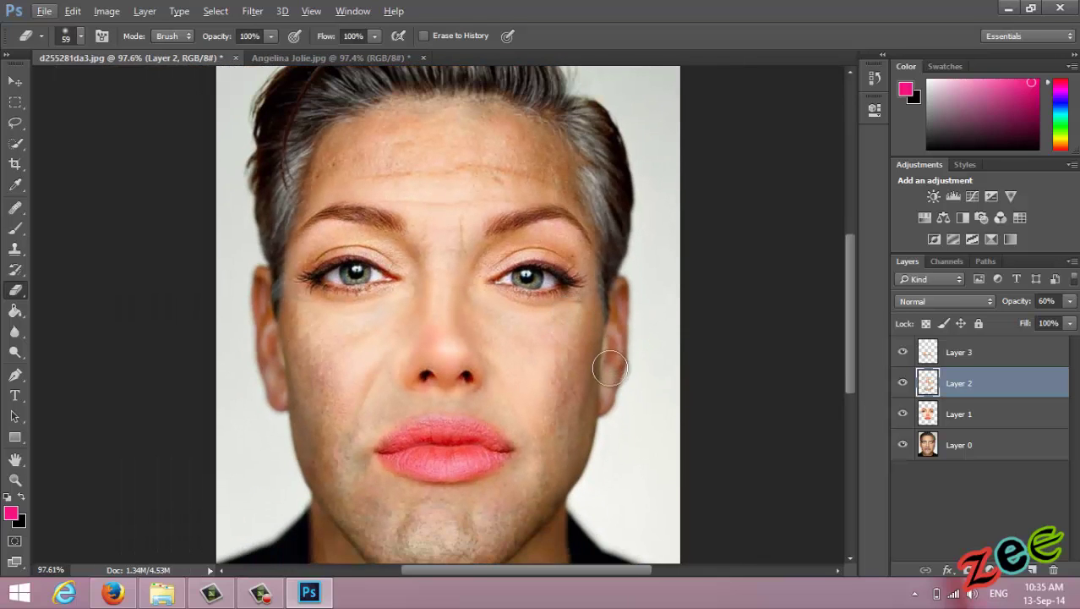
- Add a Hue/Saturation adjustment layer above Layer 1 and set the Reds saturation to -27
click(934, 412)
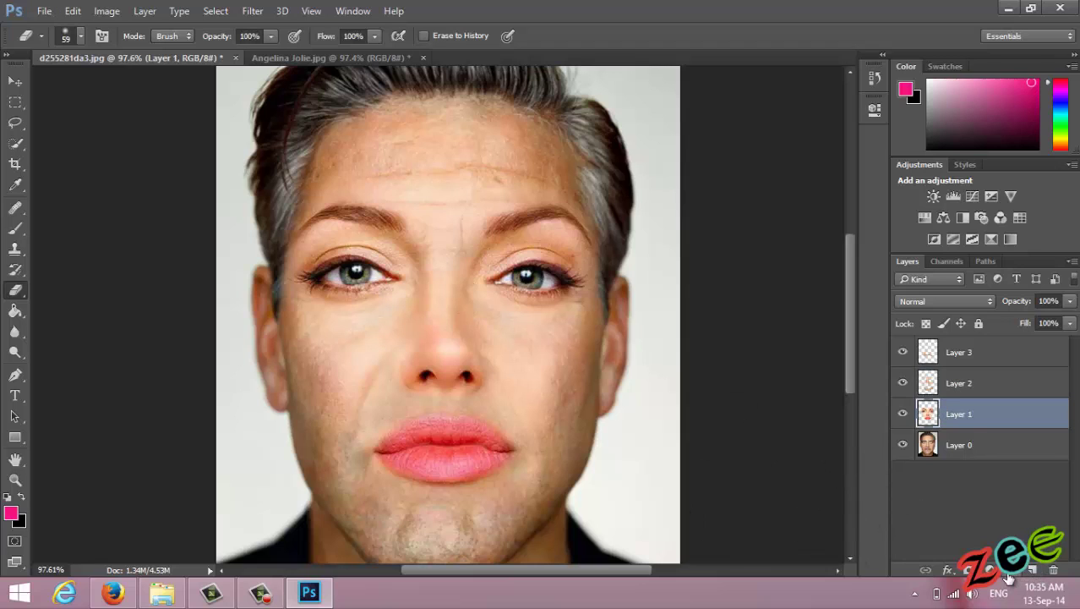
click(989, 568)
click(998, 404)
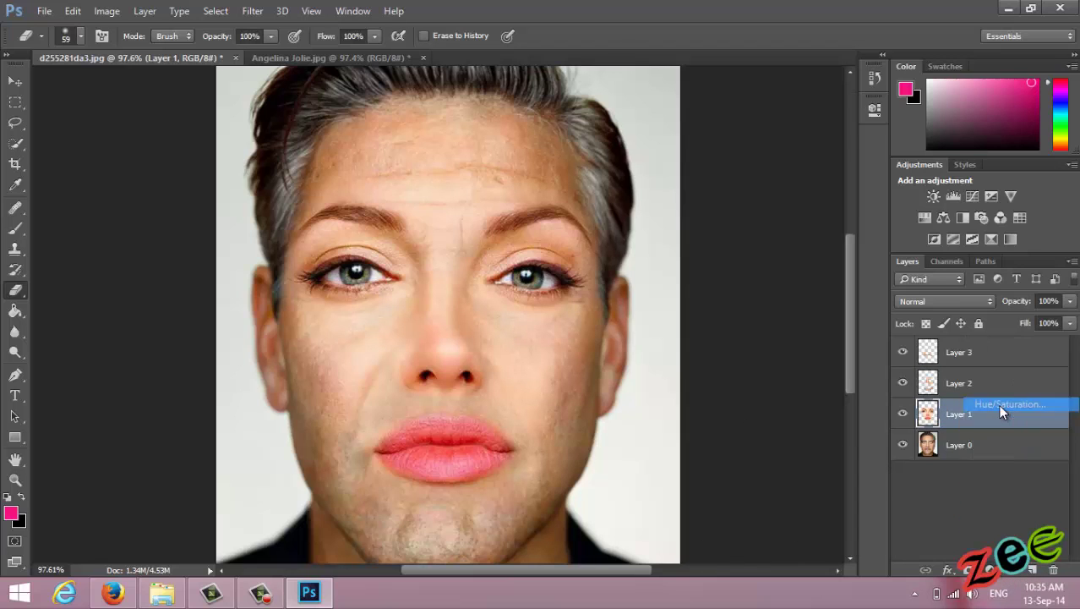
click(704, 167)
click(698, 188)
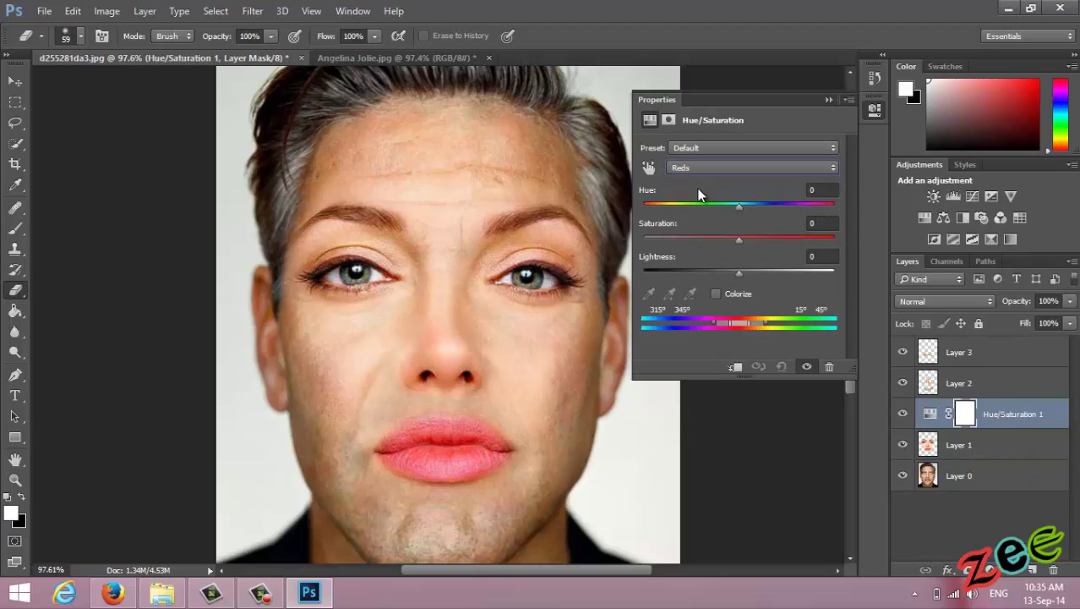
drag(738, 240, 716, 240)
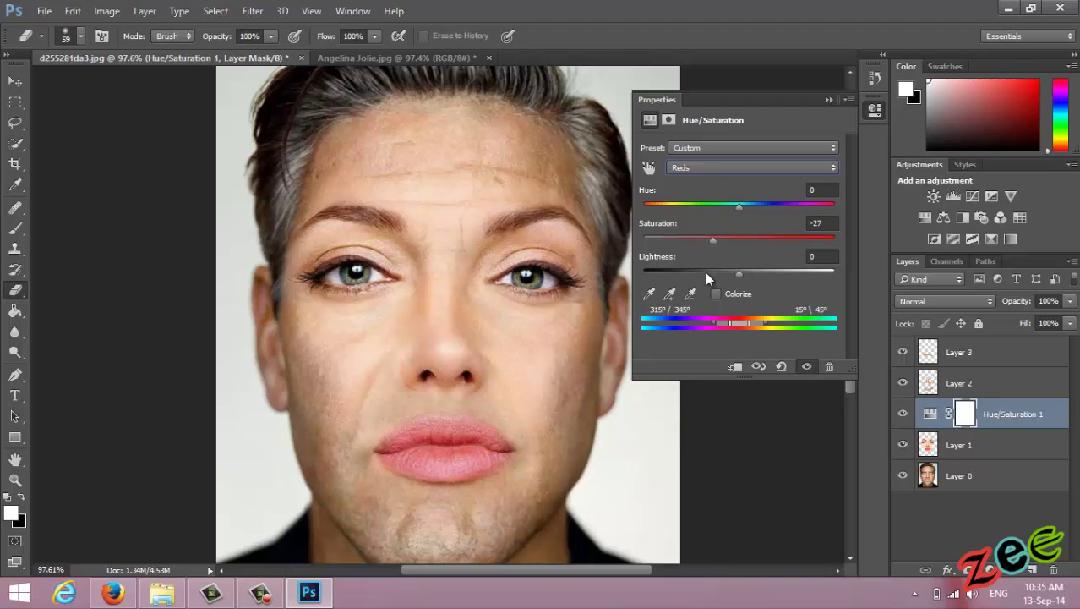
- Compare the face with and without the Hue/Saturation adjustment, and shift its Reds colour range slightly toward magenta
click(903, 414)
click(902, 413)
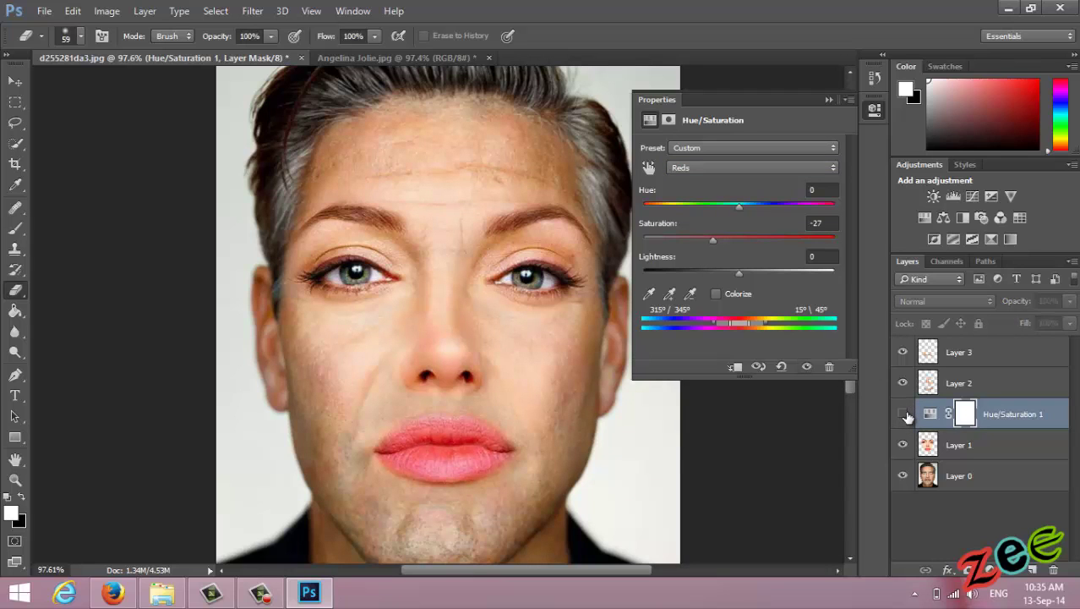
click(904, 413)
click(904, 413)
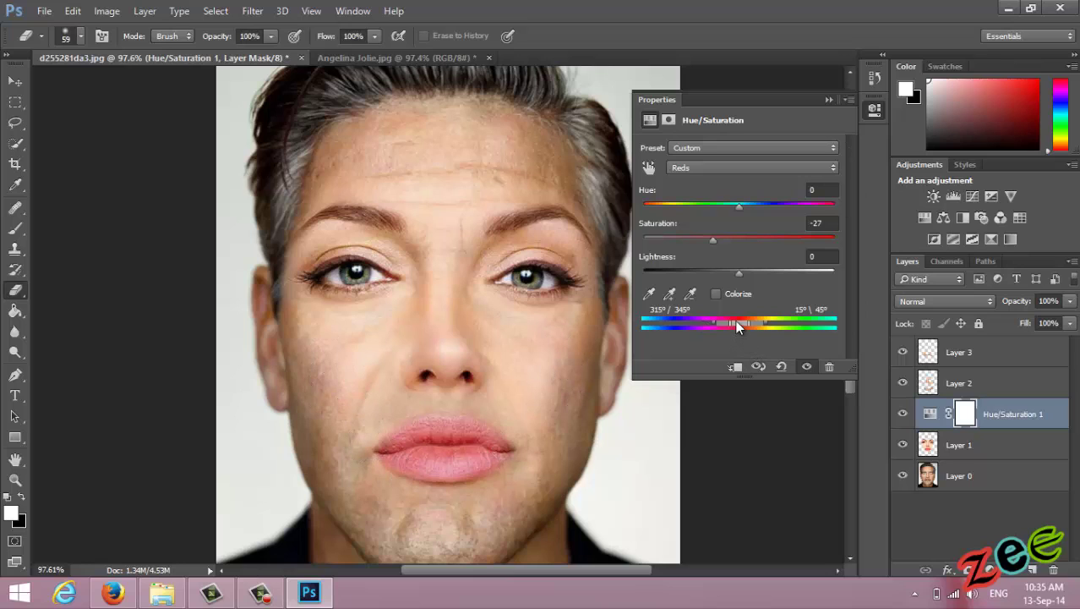
mouse_move(736, 320)
mouse_down()
mouse_move(701, 324)
mouse_move(725, 323)
mouse_up()
click(874, 110)
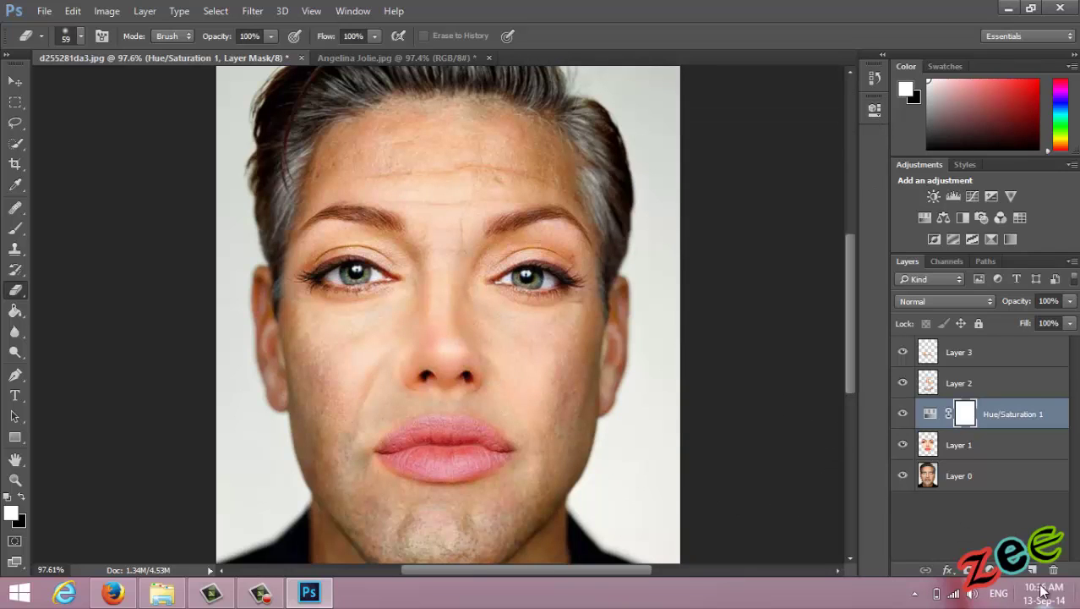
- Add a Vibrance adjustment layer above Layer 1 with vibrance +17 and saturation about -16, and compare it off and on
click(936, 454)
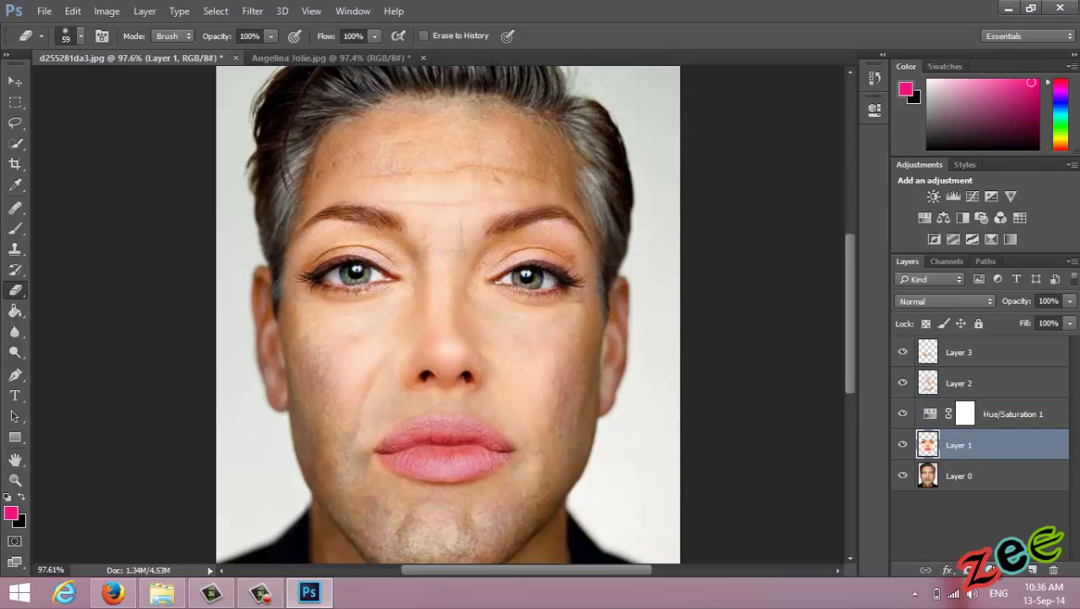
click(988, 569)
click(1001, 390)
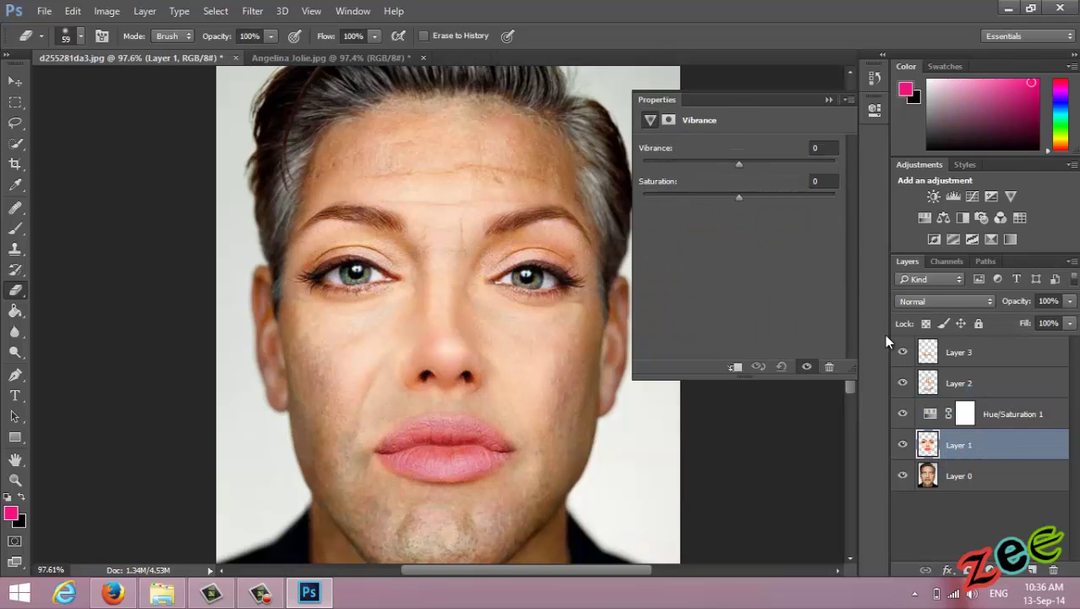
drag(737, 164, 761, 164)
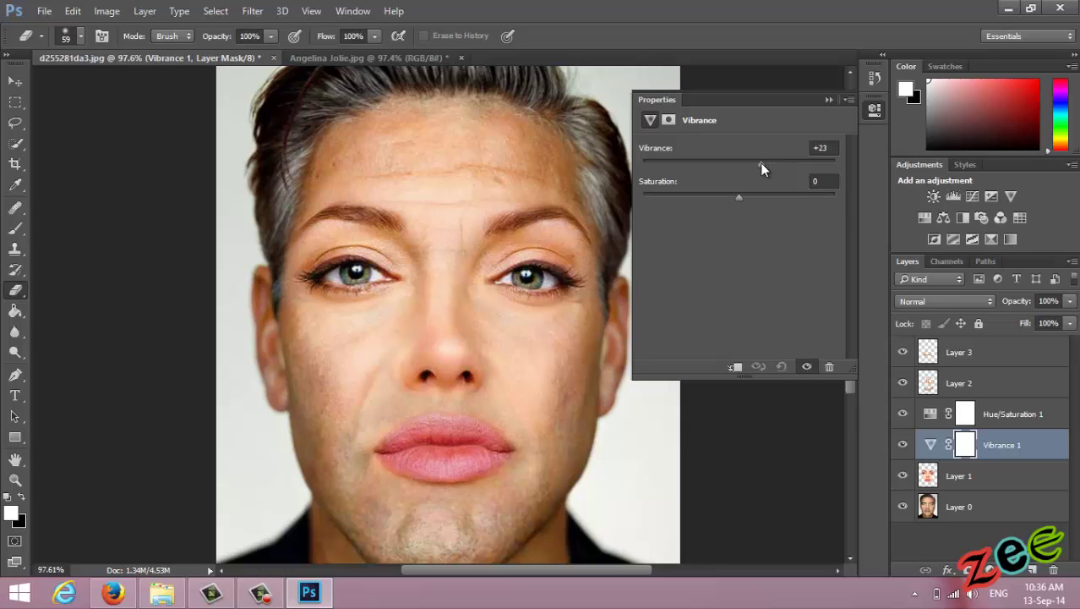
drag(756, 163, 700, 196)
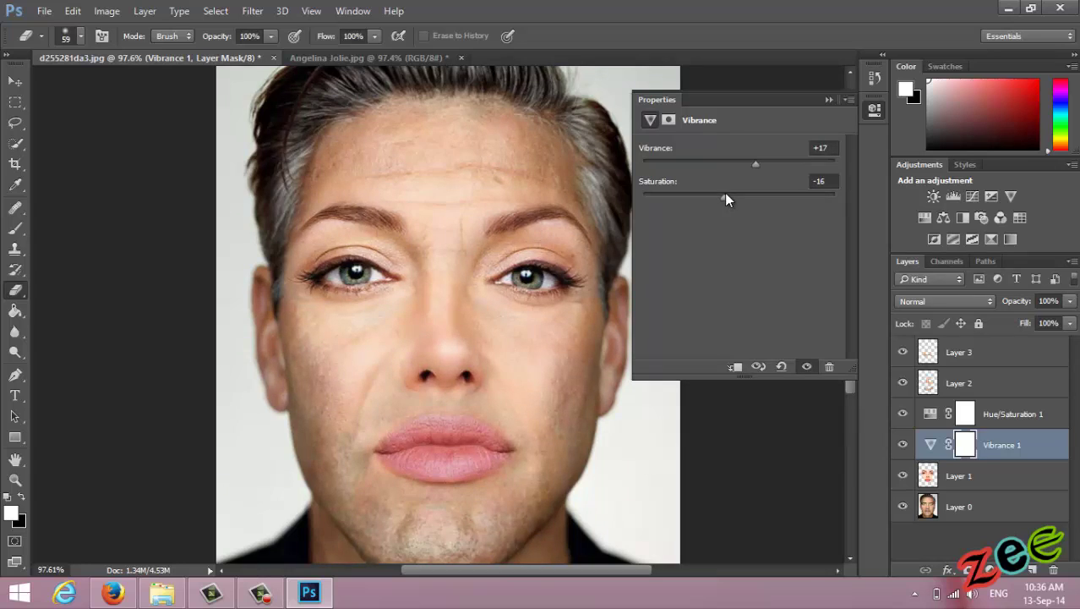
drag(726, 193, 724, 194)
click(871, 113)
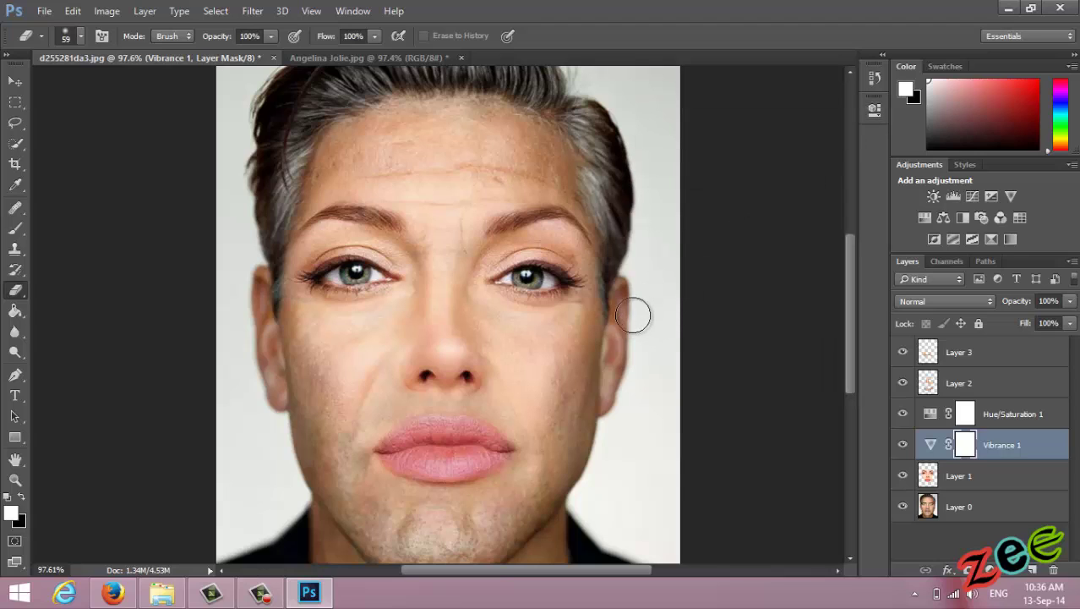
click(903, 444)
click(903, 445)
- Set Layer 2's opacity to 64% and check the skin blend up close
click(942, 382)
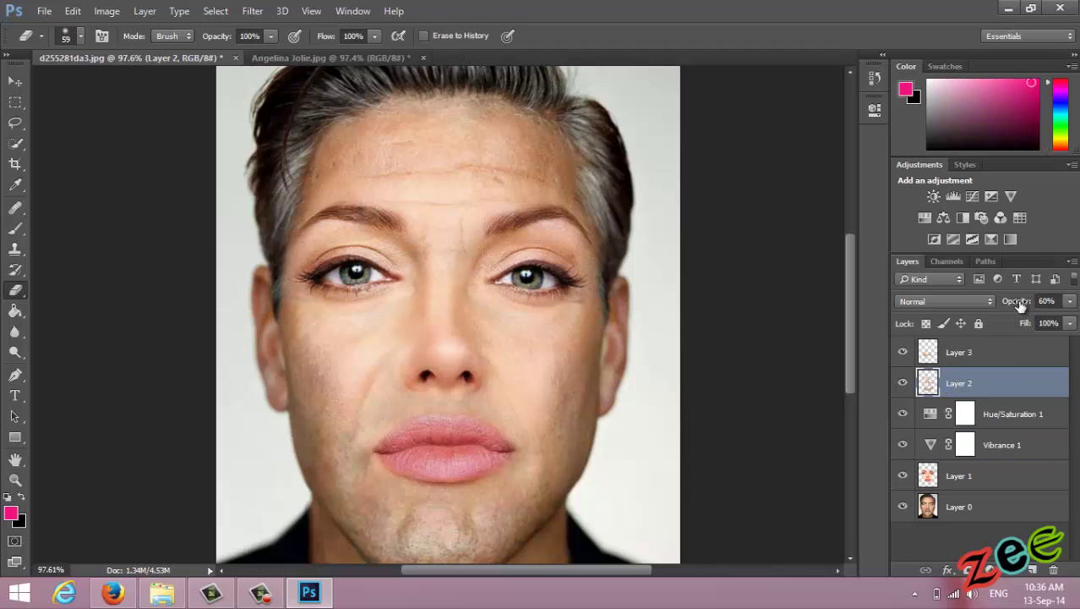
drag(1023, 306, 1025, 308)
scroll(494, 320, up, 2)
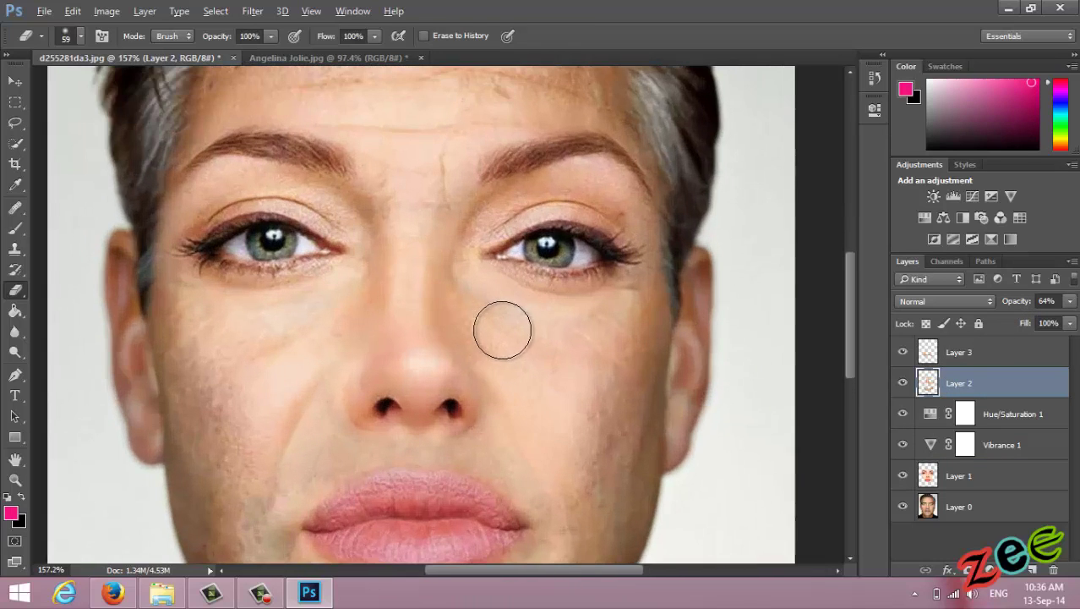
scroll(518, 325, up, 1)
scroll(526, 322, down, 2)
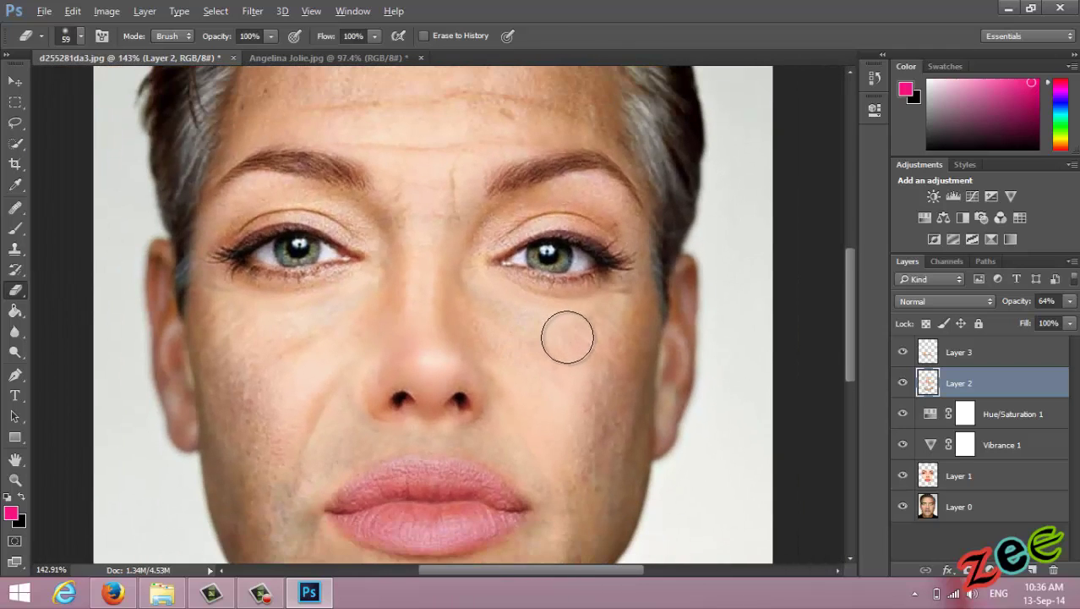
scroll(584, 346, down, 1)
scroll(596, 345, down, 1)
scroll(605, 347, up, 1)
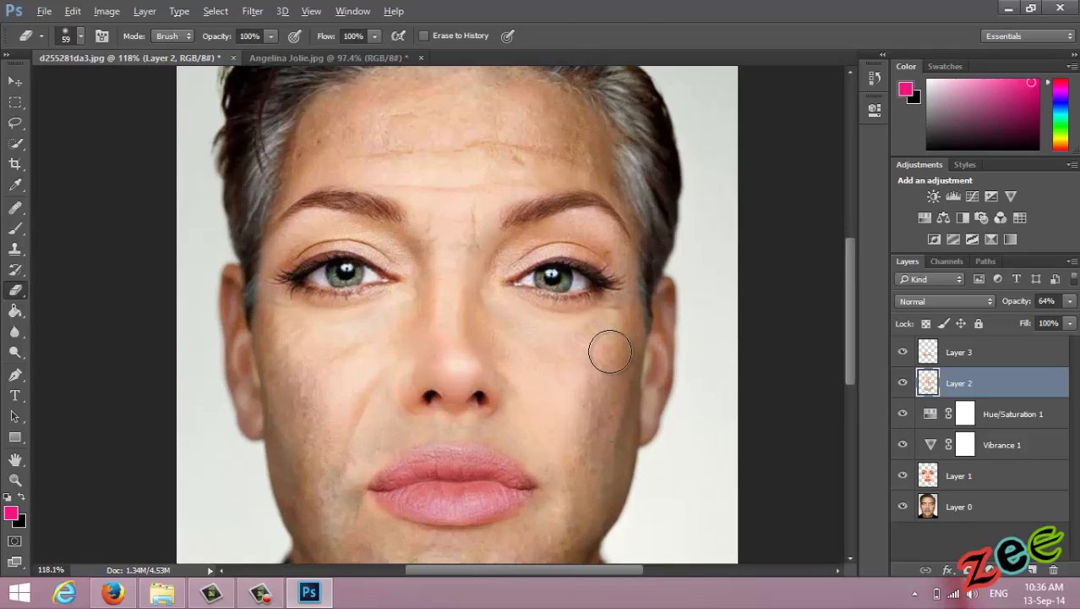
scroll(628, 410, up, 1)
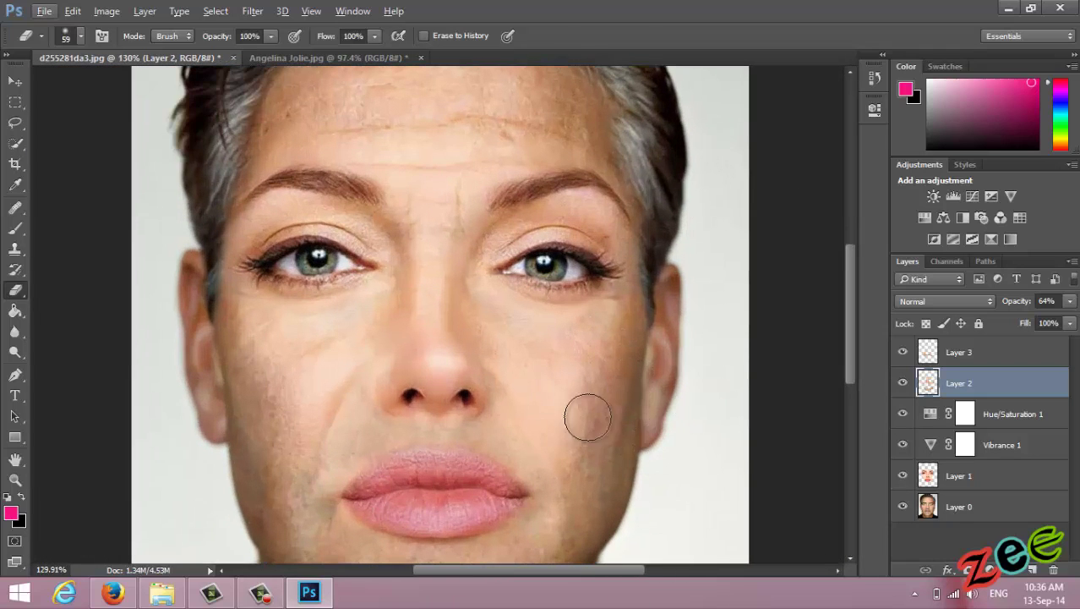
- Stamp the visible layers into a new merged layer, hide it, and place it at the top of the layer stack
key(ctrl+alt+shift+e)
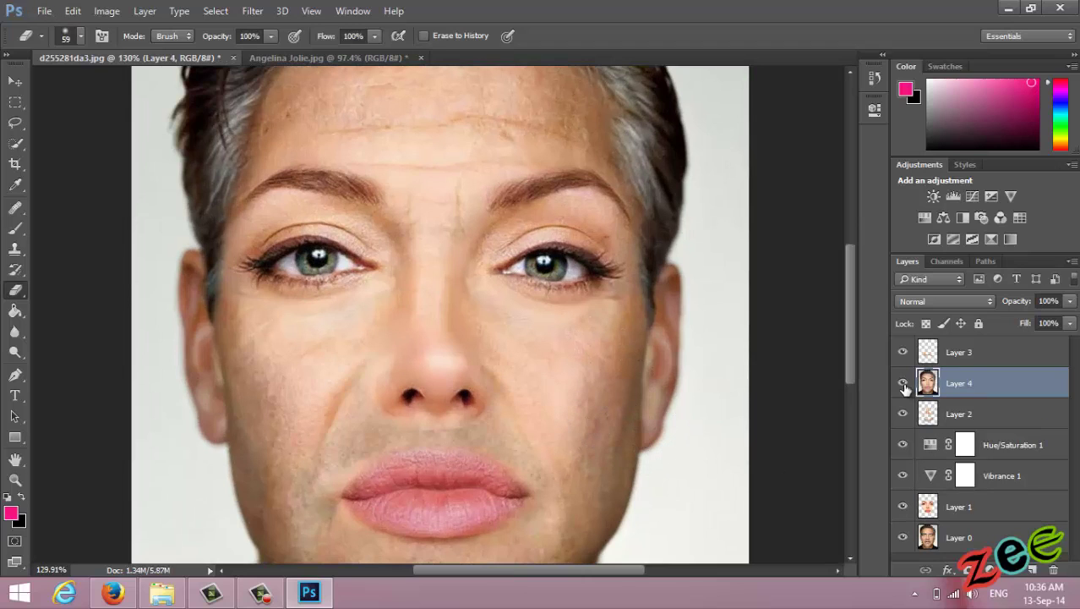
click(904, 386)
click(904, 385)
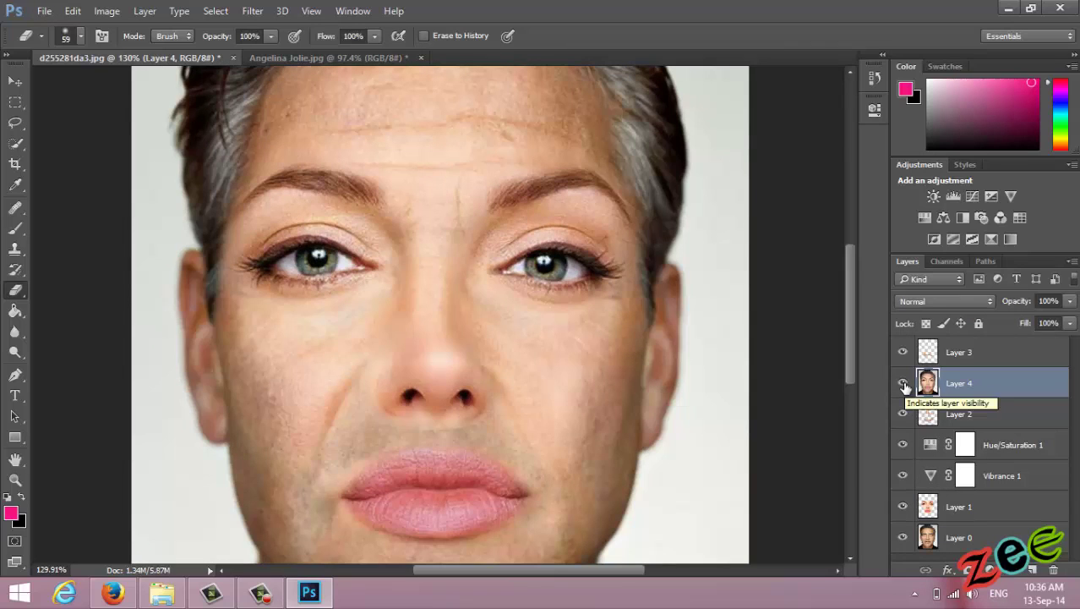
click(903, 386)
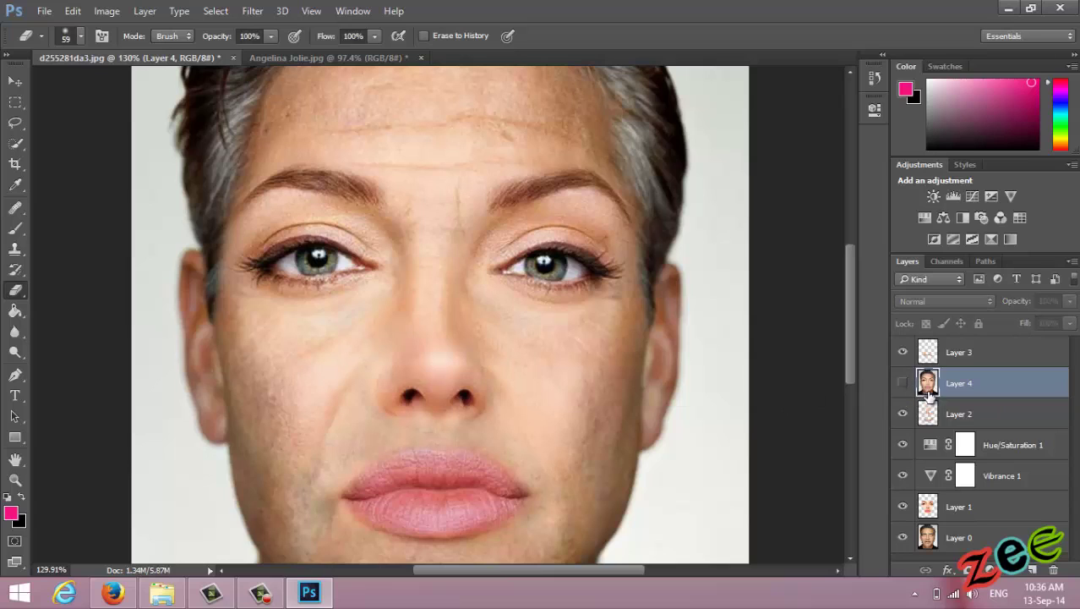
drag(926, 393, 936, 352)
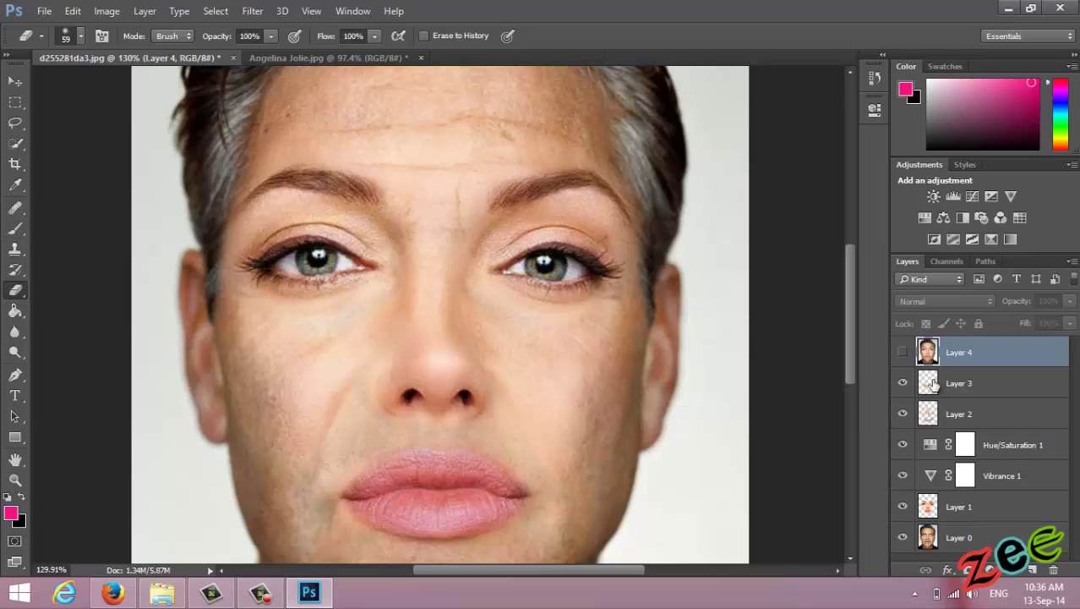
- Show the merged layer and hide Layers 3, 2, 1 and 0 and both adjustment layers
click(945, 420)
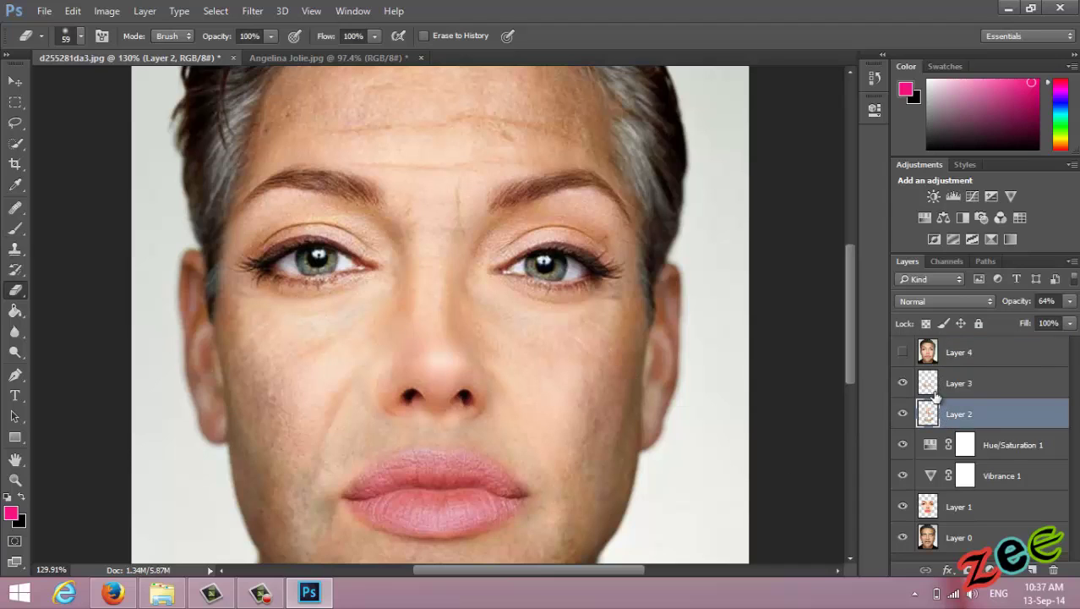
click(930, 356)
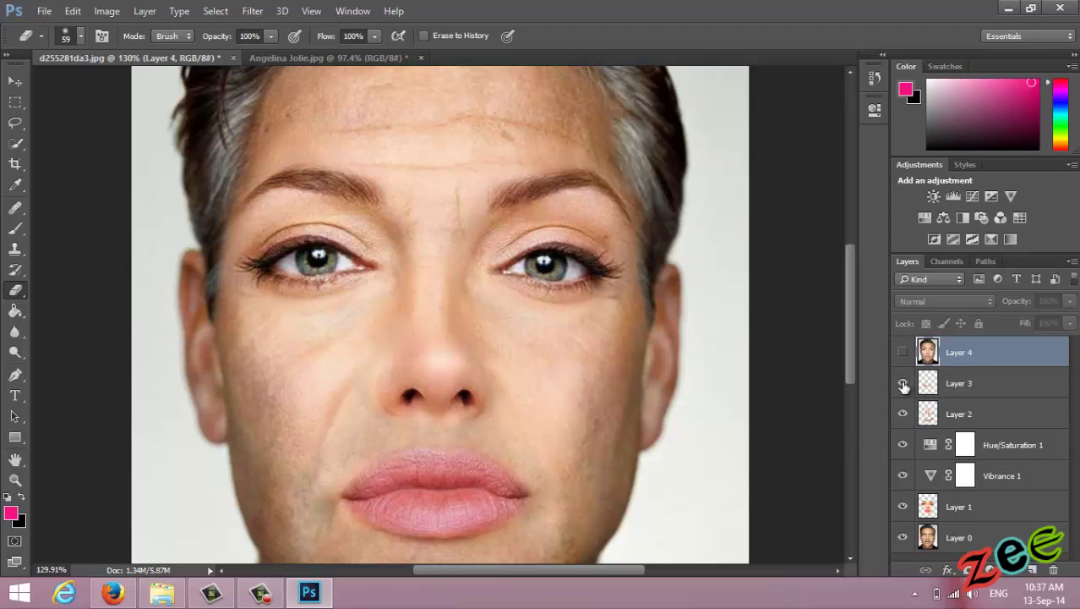
click(903, 383)
click(903, 351)
click(903, 383)
click(903, 383)
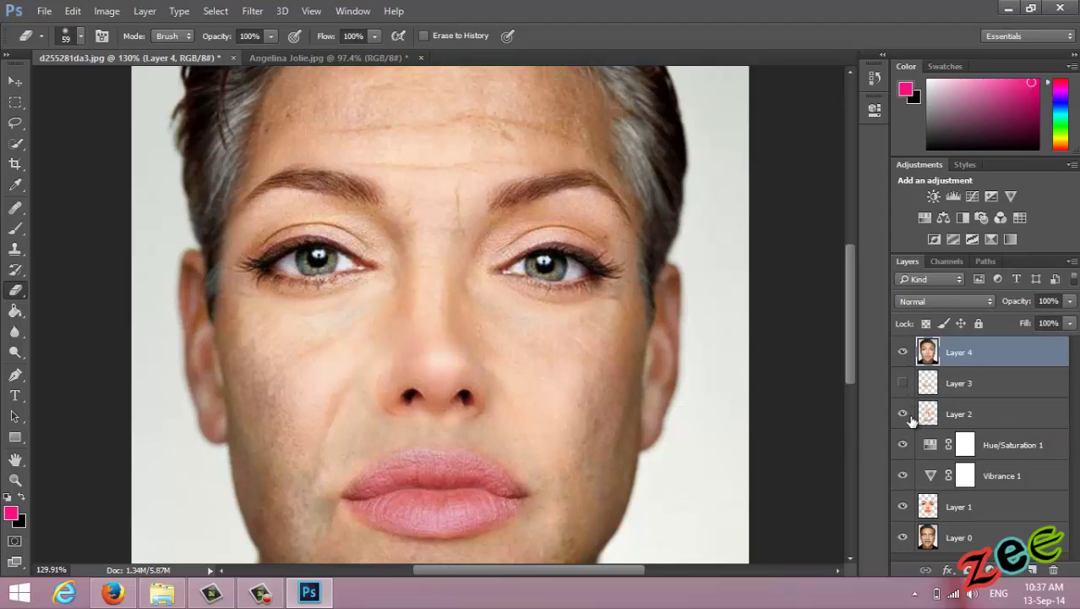
click(902, 414)
click(903, 444)
click(903, 475)
click(903, 506)
click(902, 537)
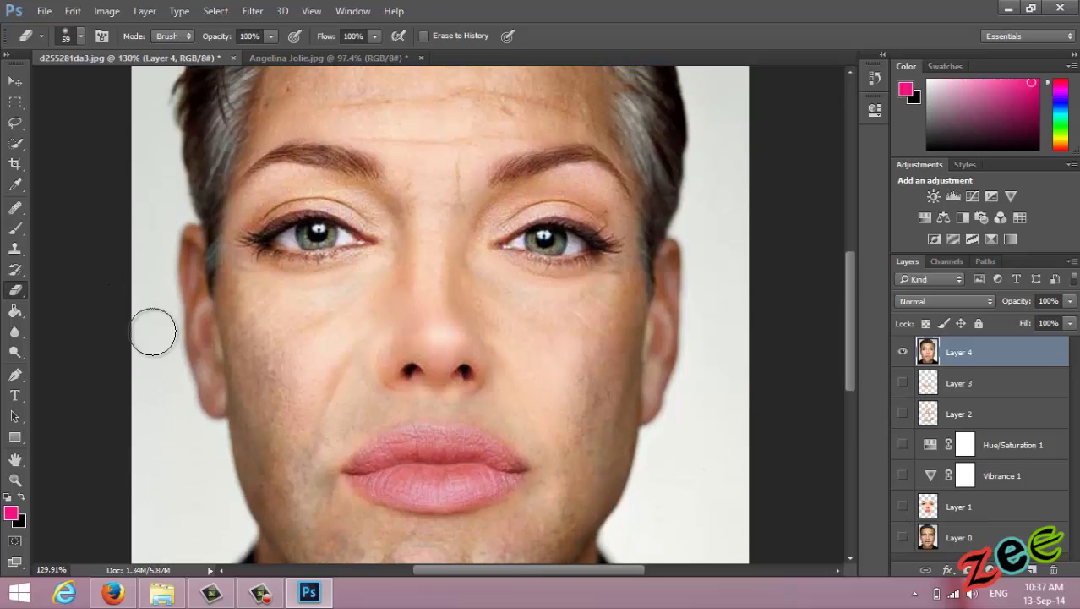
- Switch to the Move tool and view the whole merged portrait
scroll(413, 286, down, 3)
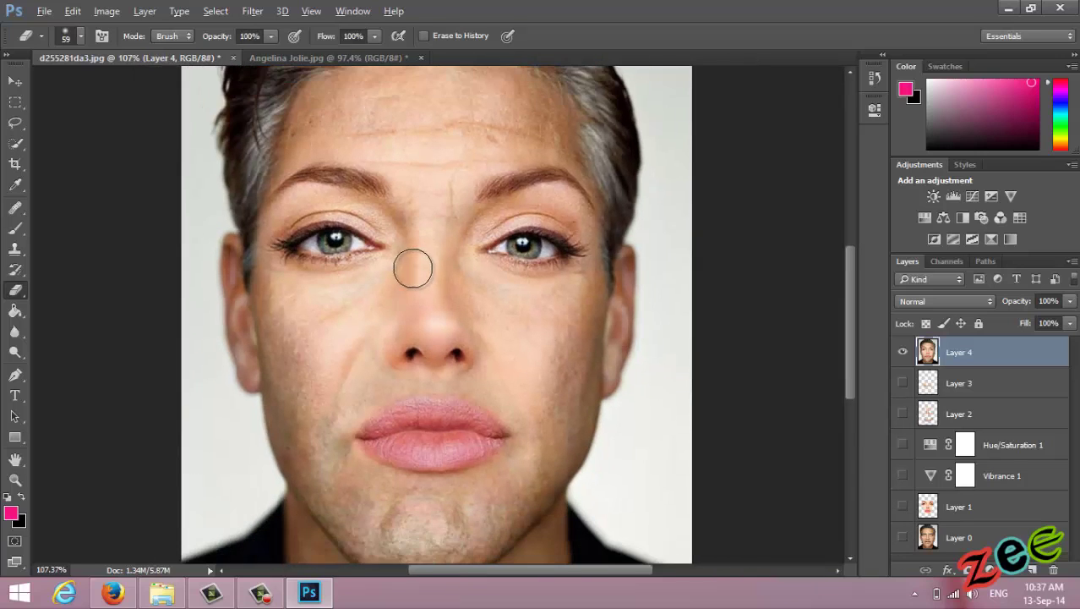
click(15, 81)
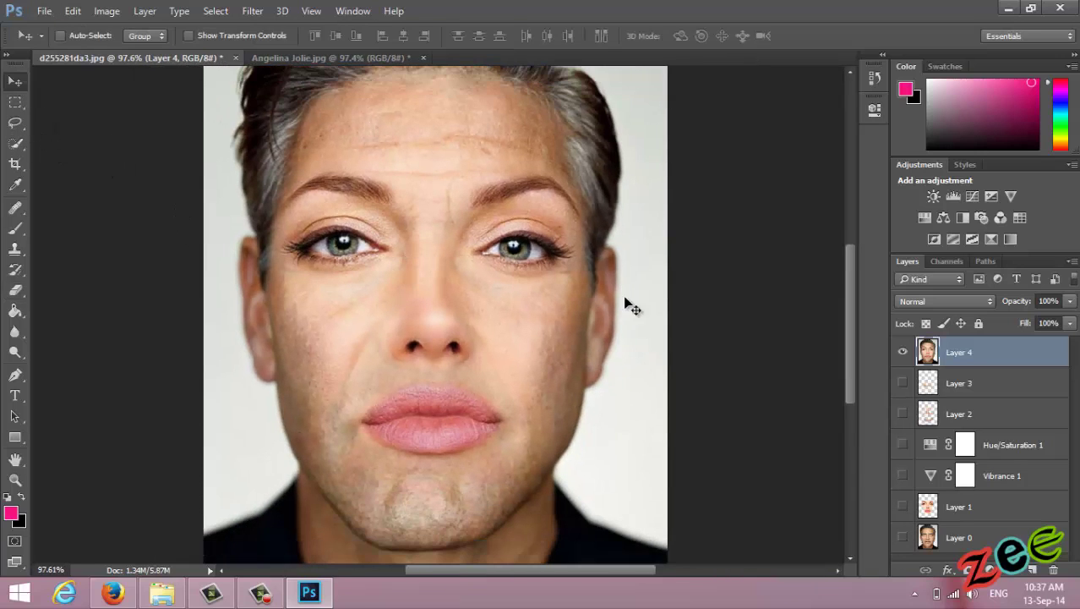
scroll(668, 296, down, 1)
key(alt)
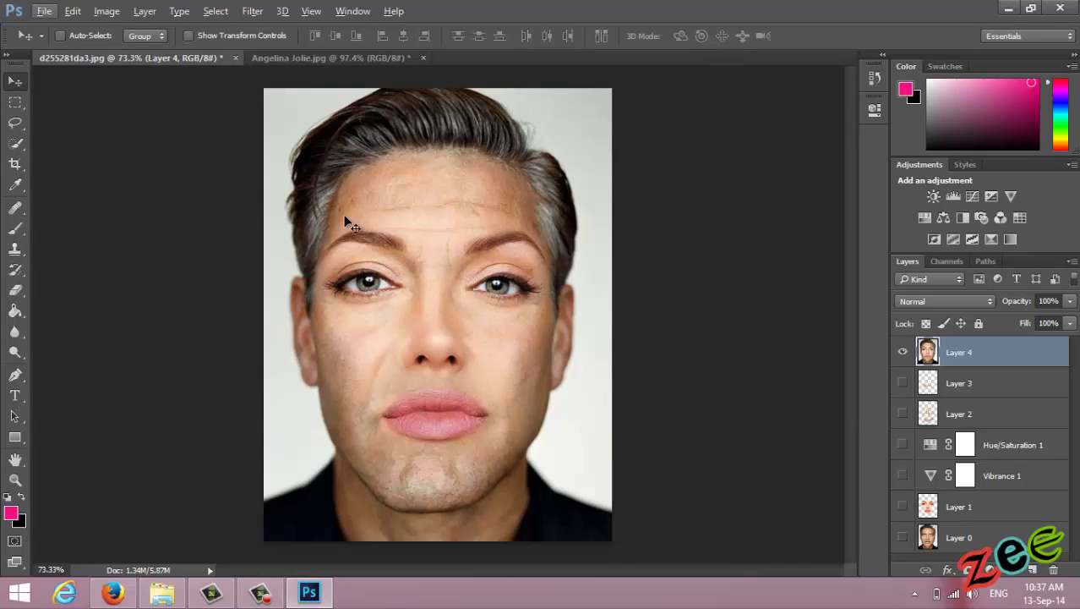